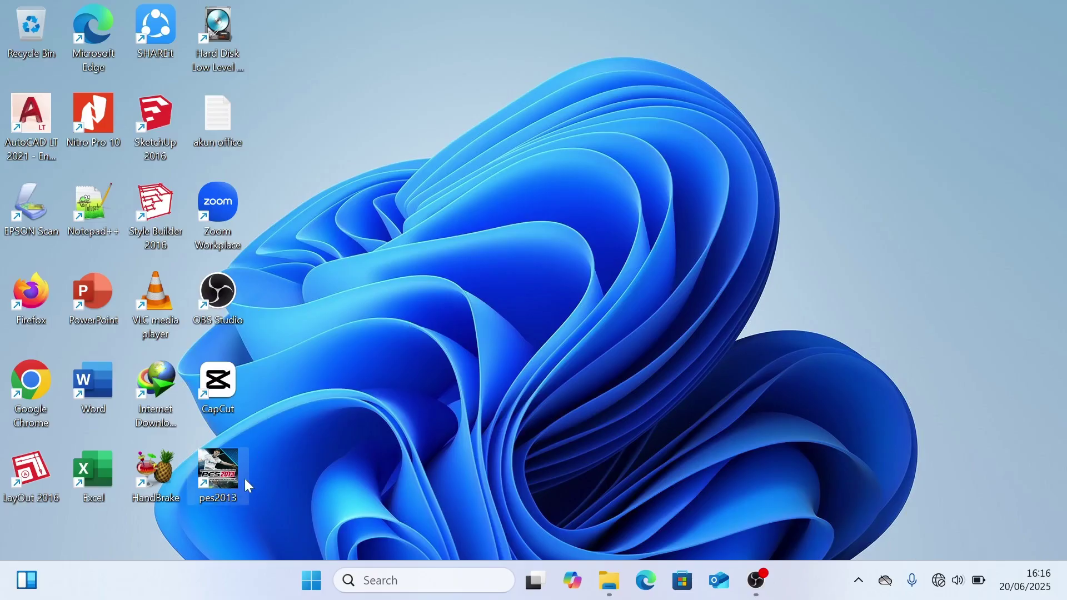
- Open the file location of the pes2013 desktop shortcut to check the game's installation folder, and close it again
{"action": "mouse_move", "coordinate": [226, 482]}
{"action": "left_mouse_down"}
{"action": "mouse_move", "coordinate": [293, 505]}
{"action": "mouse_move", "coordinate": [352, 369]}
{"action": "mouse_move", "coordinate": [272, 482]}
{"action": "mouse_move", "coordinate": [238, 478]}
{"action": "left_mouse_up"}
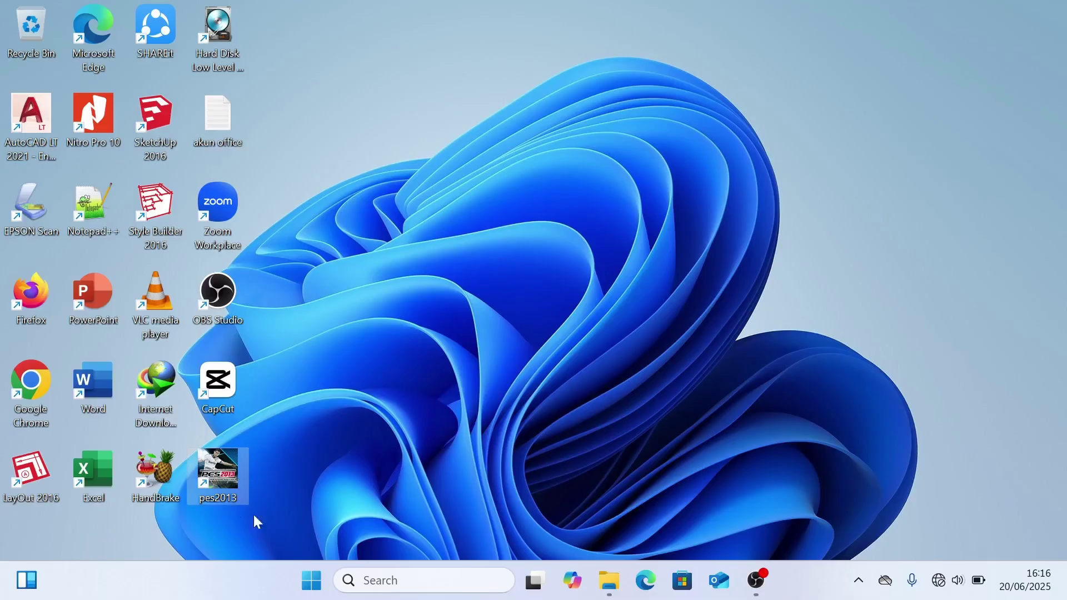
{"action": "mouse_move", "coordinate": [215, 477]}
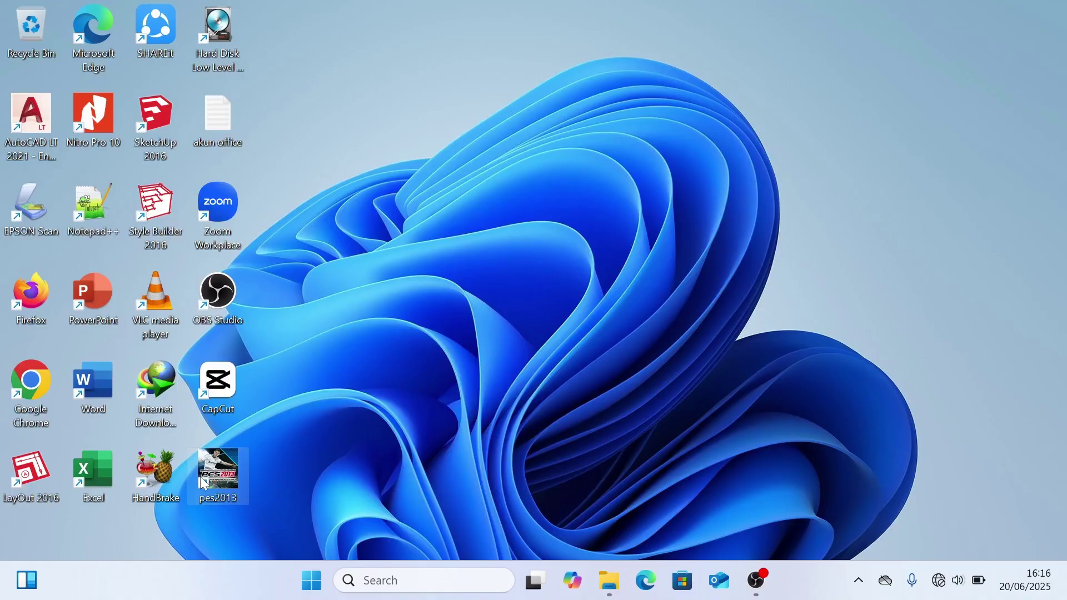
{"action": "right_click", "coordinate": [229, 469]}
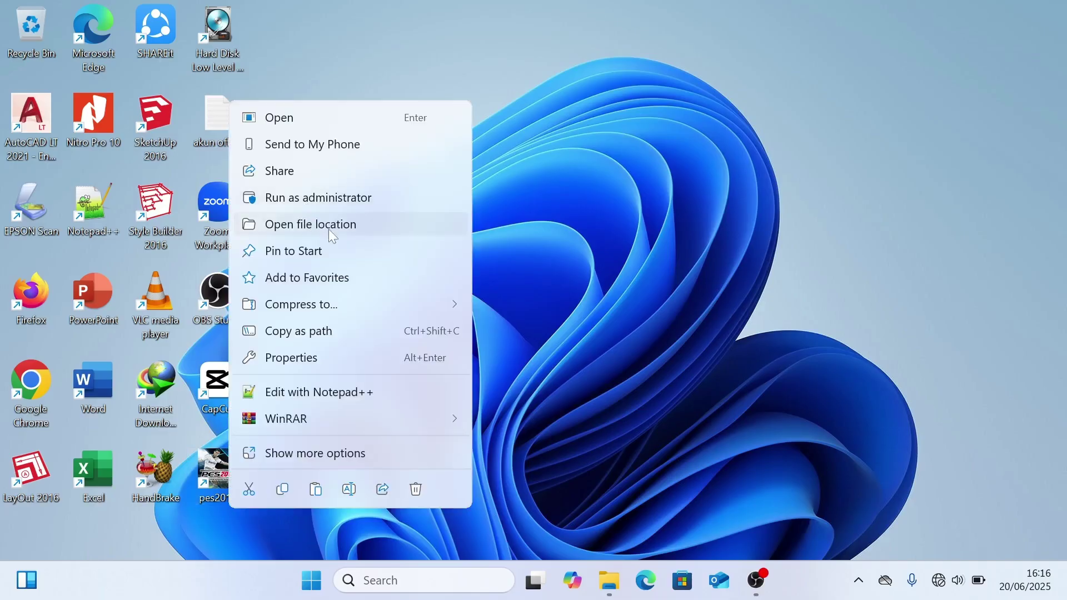
{"action": "left_click", "coordinate": [329, 229]}
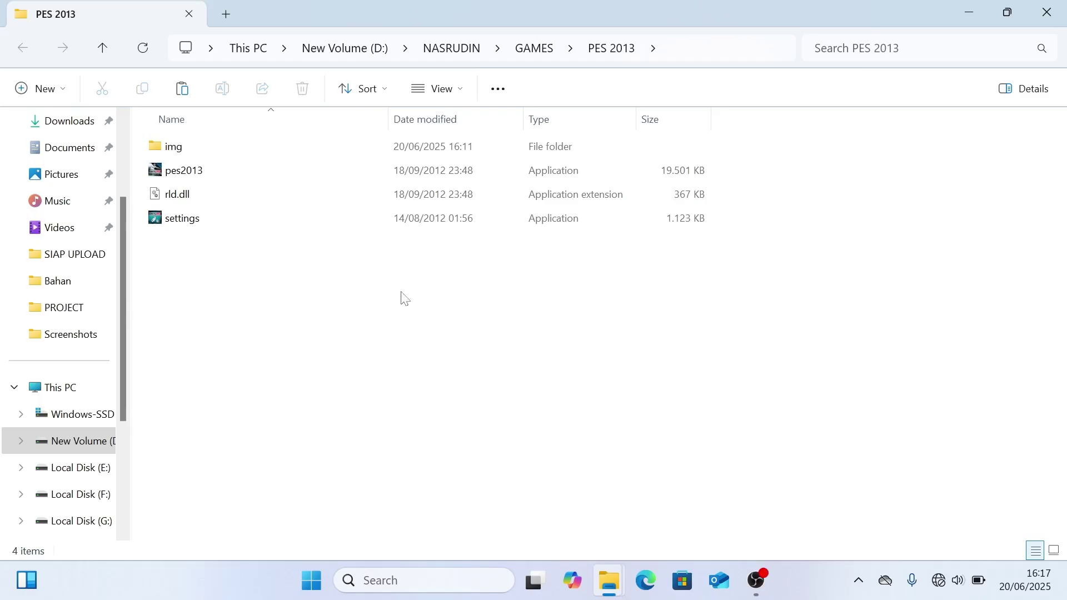
{"action": "left_click", "coordinate": [1047, 12]}
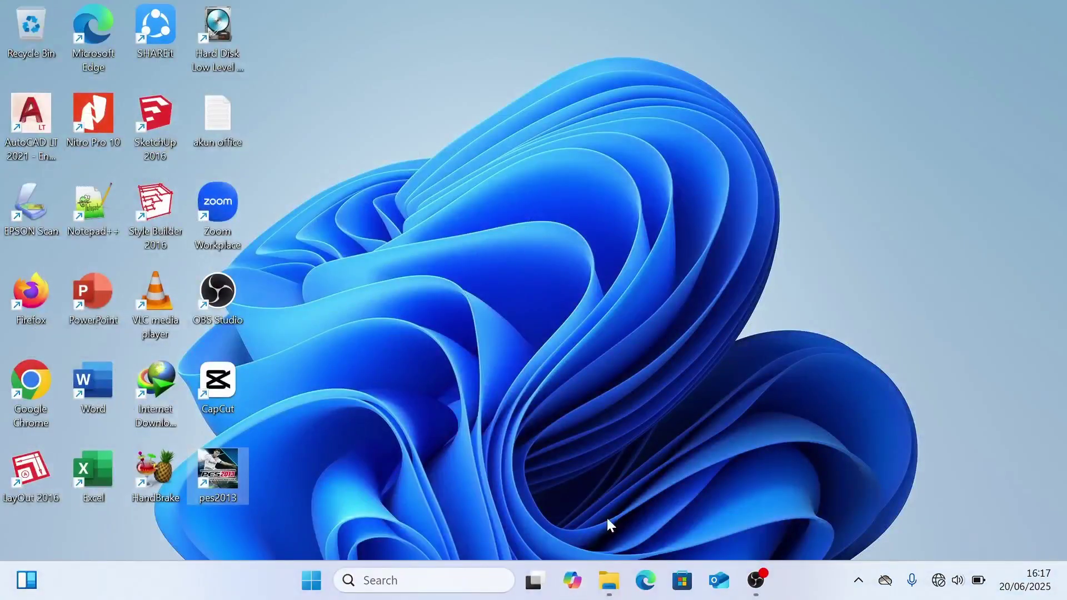
- Bring up the PATCH 2026 folder and examine the V5 part archives, the V5.2 archive and the Option File archive
{"action": "left_click", "coordinate": [615, 573]}
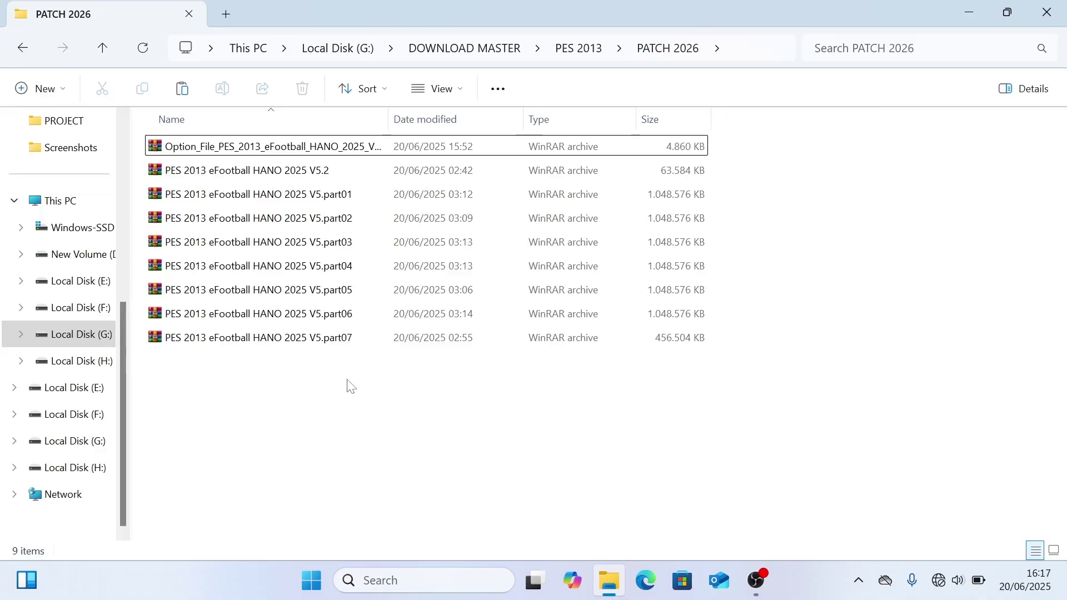
{"action": "left_click_drag", "start_coordinate": [348, 388], "coordinate": [351, 195]}
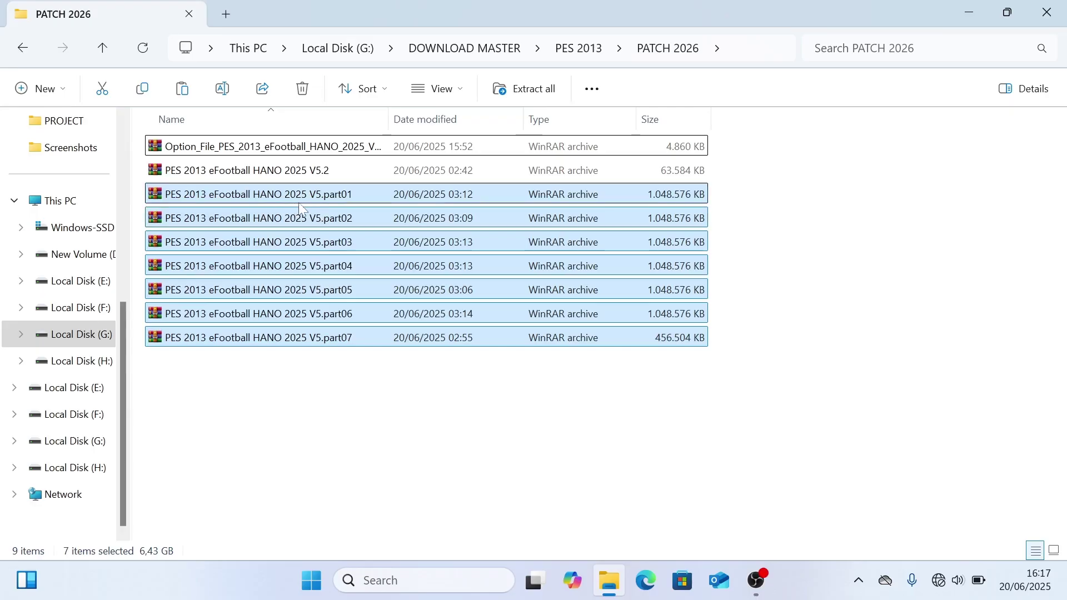
{"action": "left_click", "coordinate": [343, 411]}
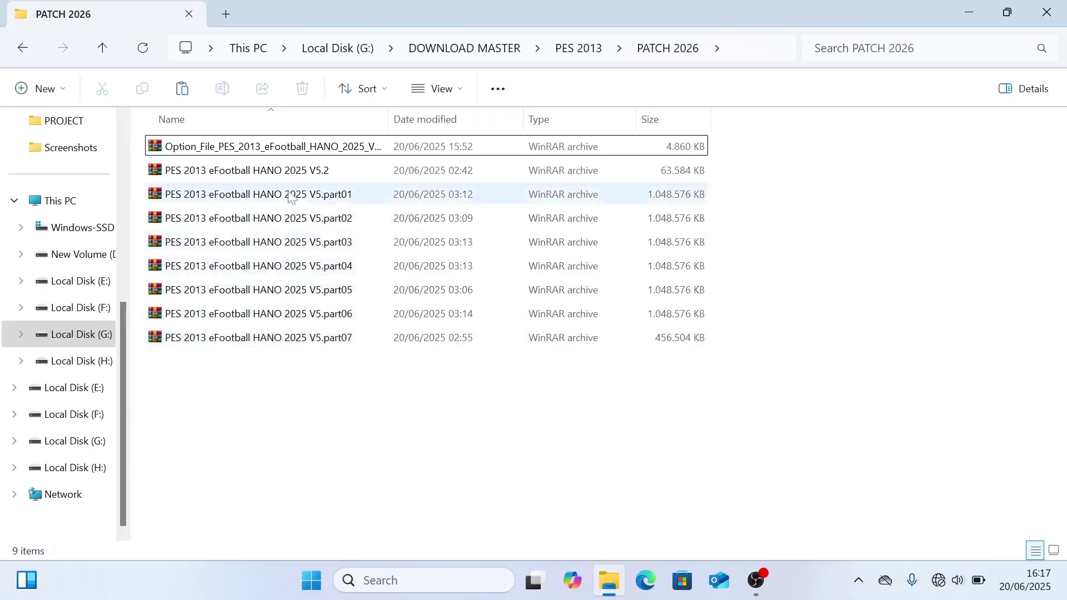
{"action": "left_click", "coordinate": [333, 172]}
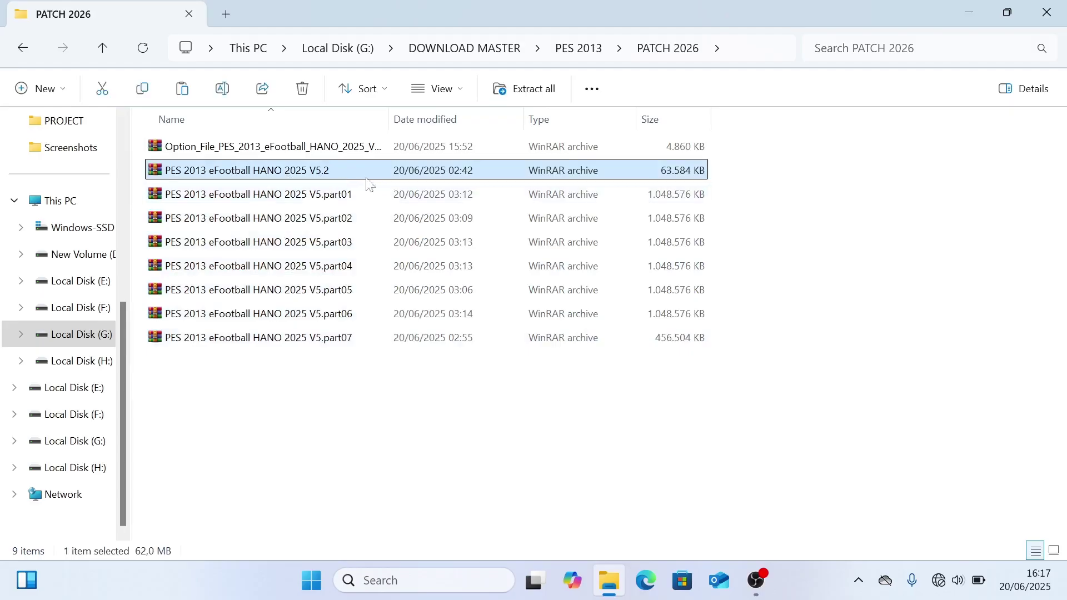
{"action": "left_click", "coordinate": [272, 147]}
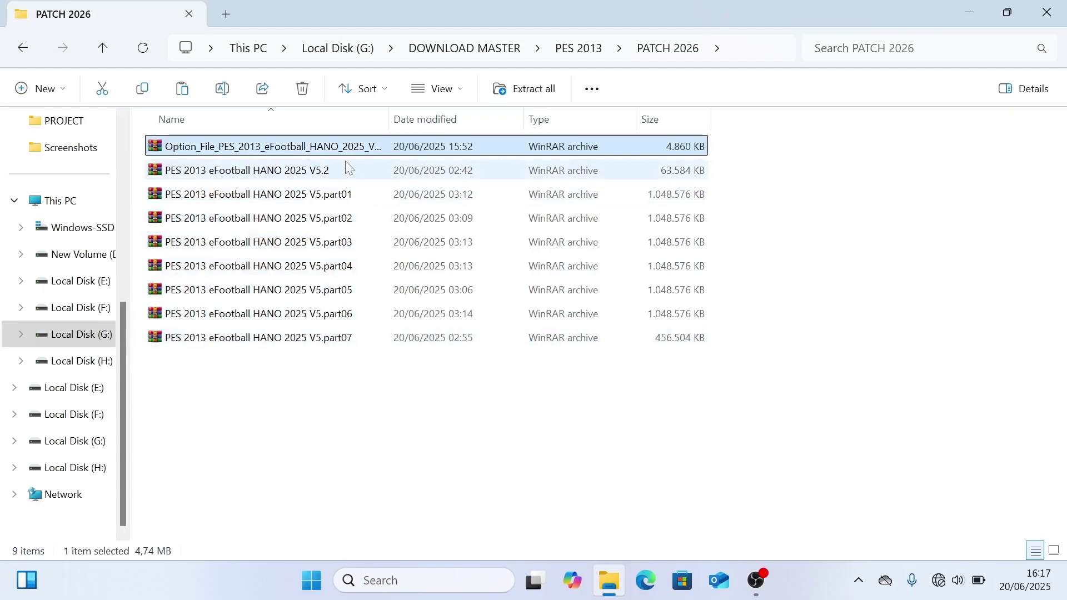
{"action": "left_click", "coordinate": [339, 395]}
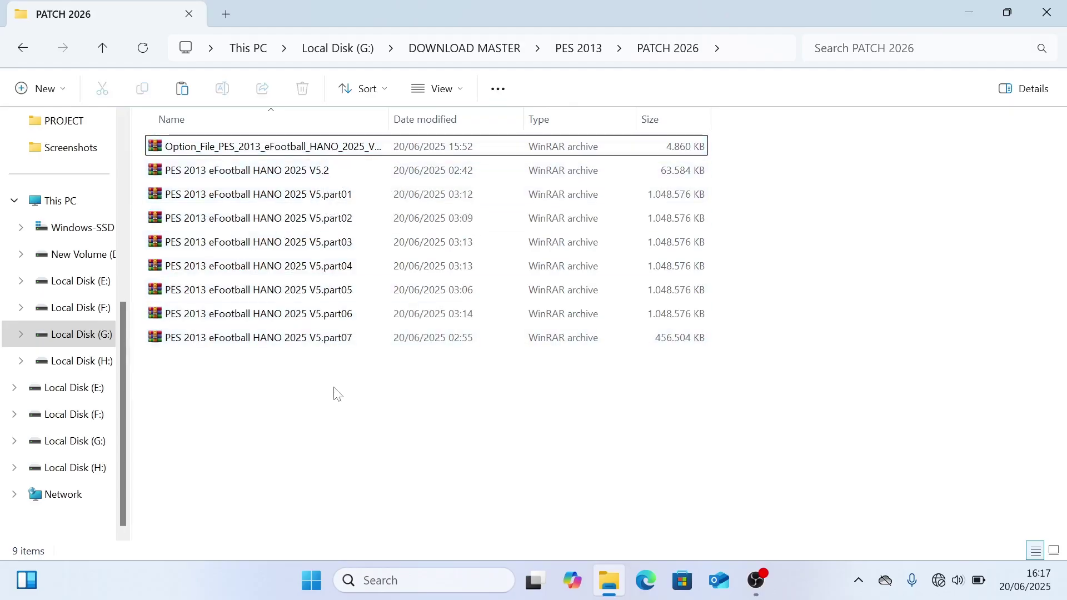
{"action": "left_click_drag", "start_coordinate": [336, 395], "coordinate": [309, 146]}
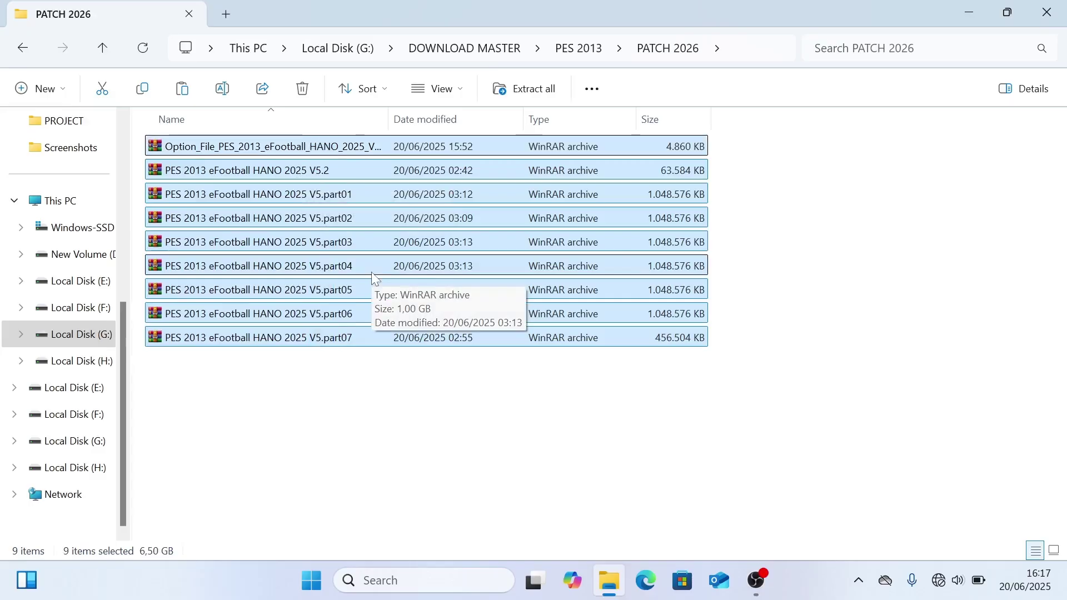
{"action": "left_click", "coordinate": [288, 397]}
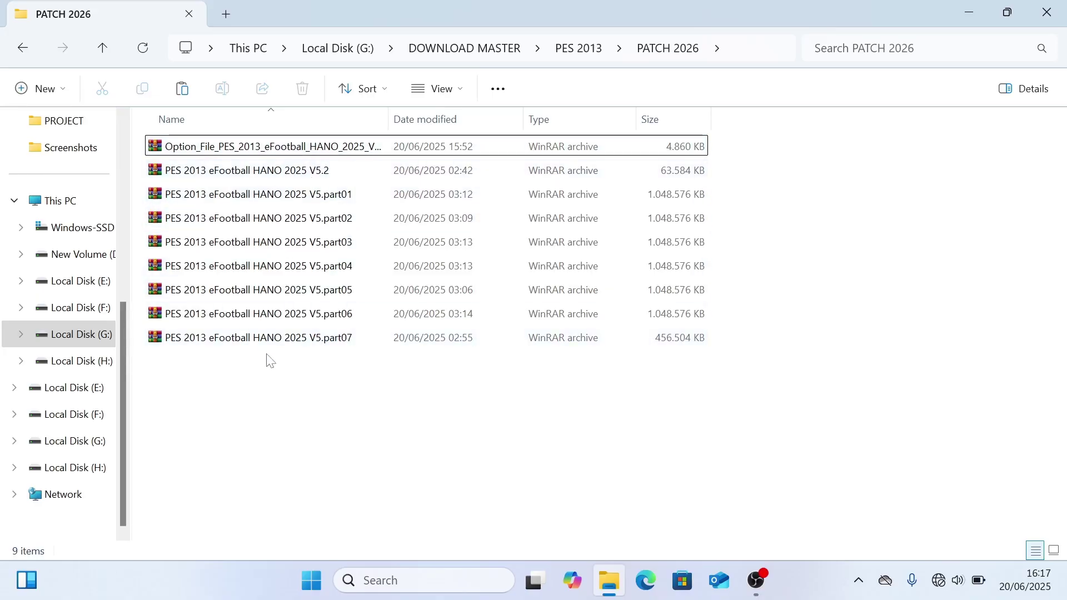
- Extract the archives PES 2013 eFootball HANO 2025 V5.part01 to part07 with WinRAR into the folder "PES 2013 eFootball HANO 2025 V5"
{"action": "left_click_drag", "start_coordinate": [309, 401], "coordinate": [248, 199]}
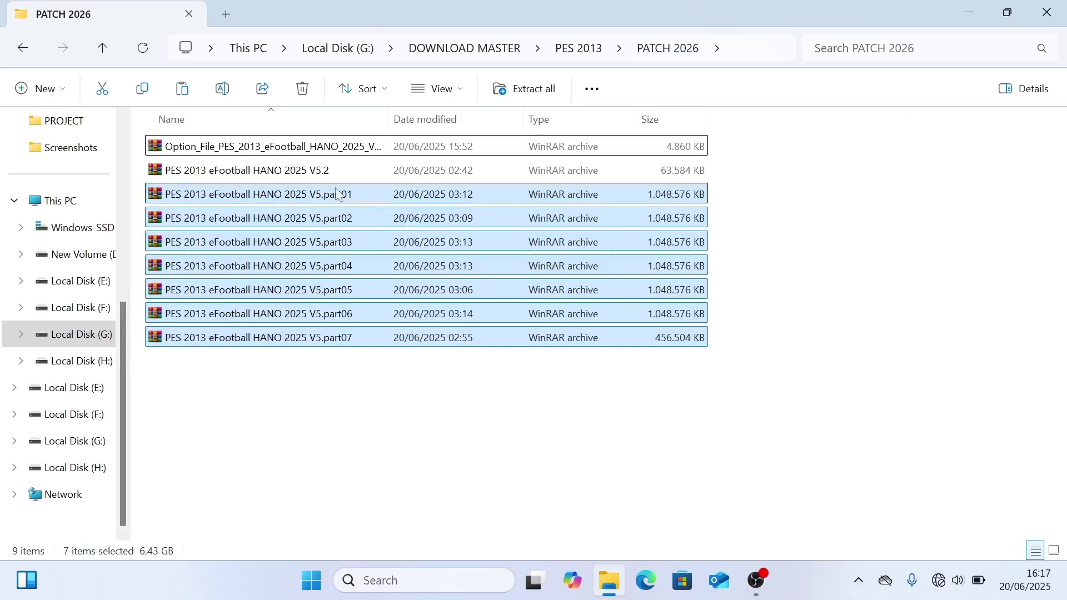
{"action": "right_click", "coordinate": [332, 266]}
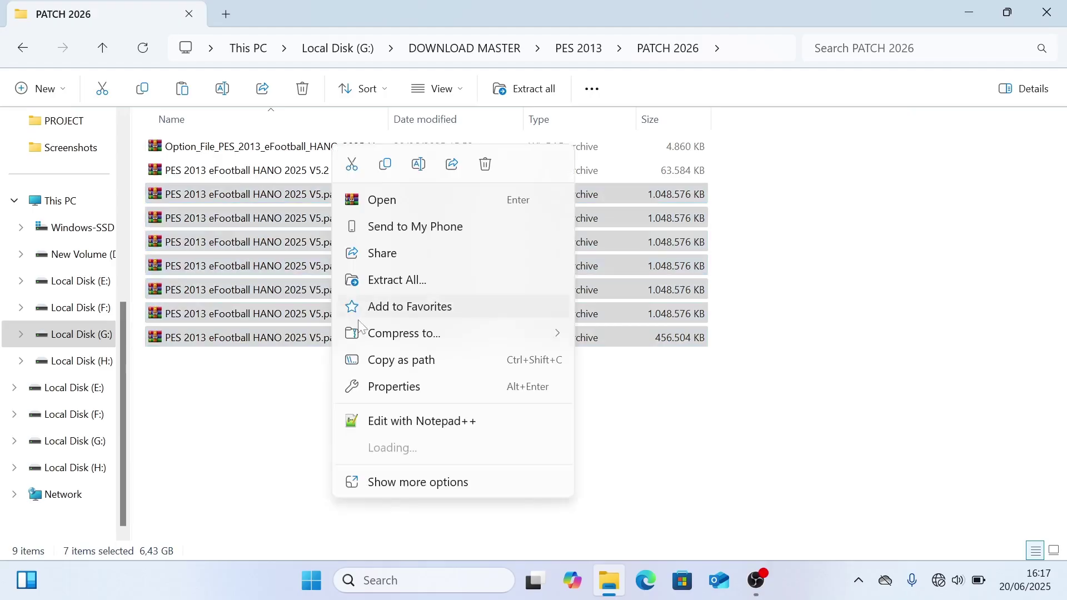
{"action": "mouse_move", "coordinate": [405, 444]}
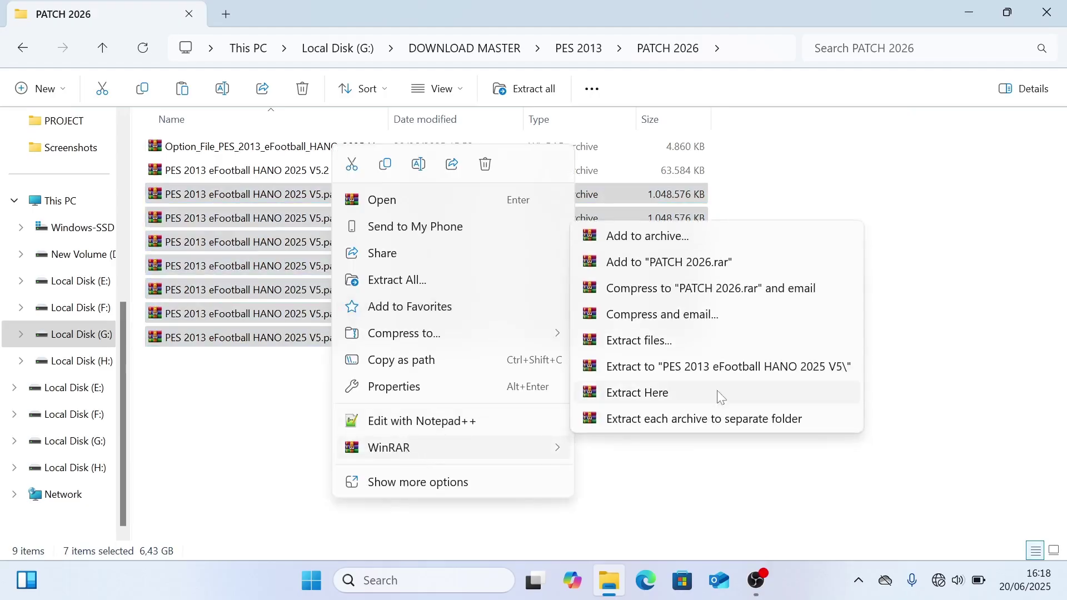
{"action": "left_click", "coordinate": [726, 374]}
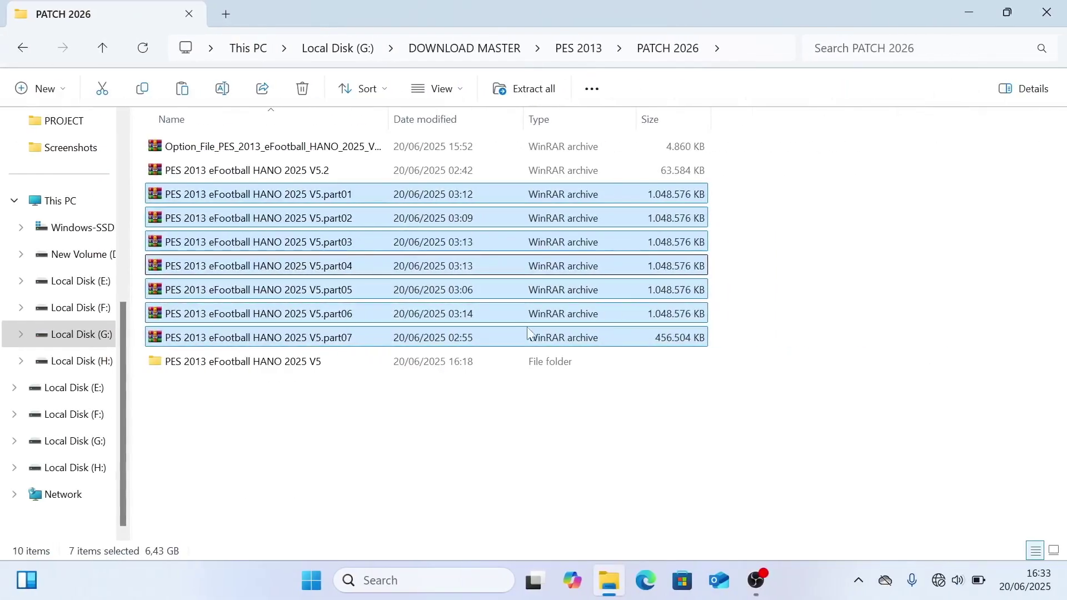
- Open the extracted PES 2013 eFootball HANO 2025 V5 folder down to its eFootball HANO 2025 V5.0 subfolder
{"action": "left_click", "coordinate": [321, 370]}
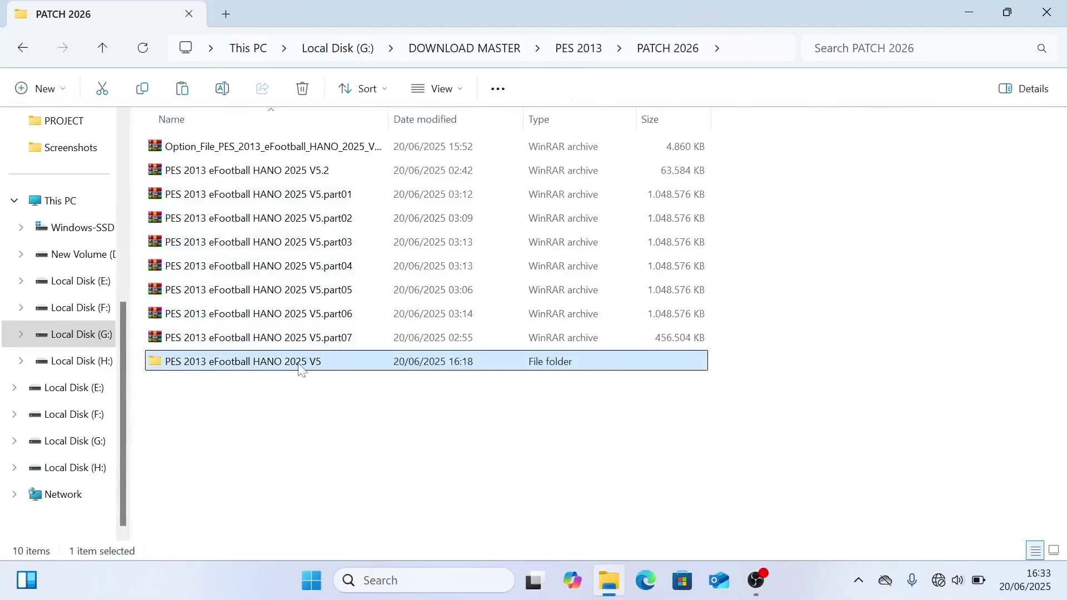
{"action": "double_click", "coordinate": [310, 370]}
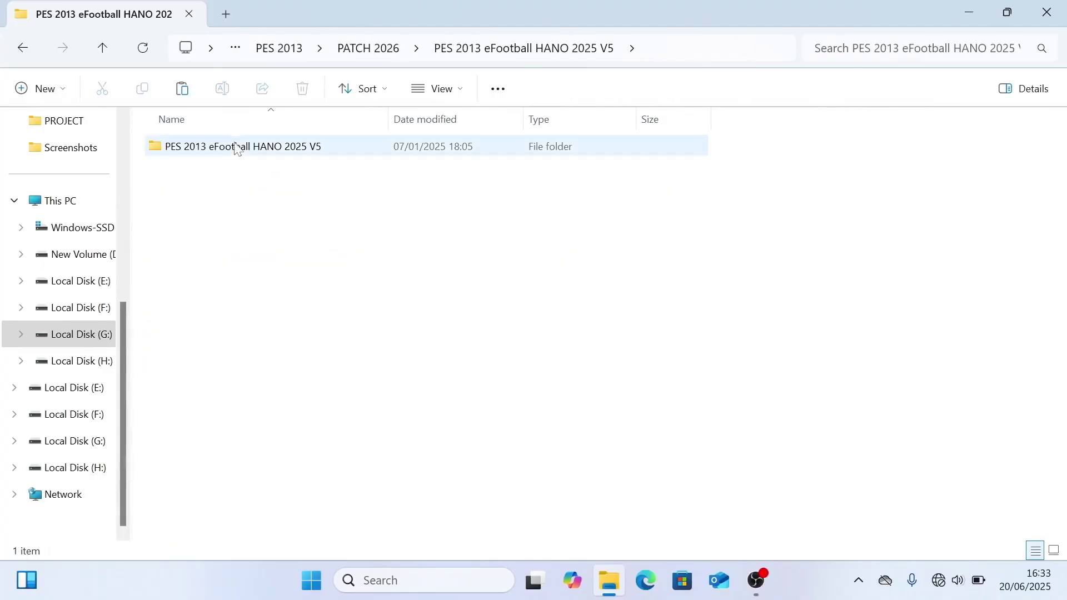
{"action": "double_click", "coordinate": [251, 147]}
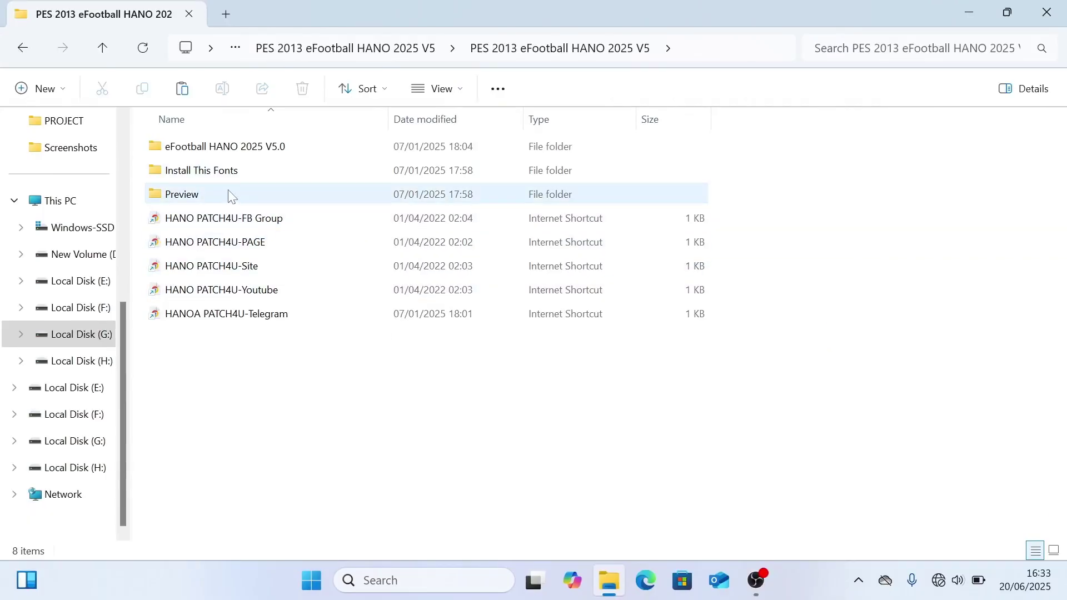
{"action": "double_click", "coordinate": [260, 156]}
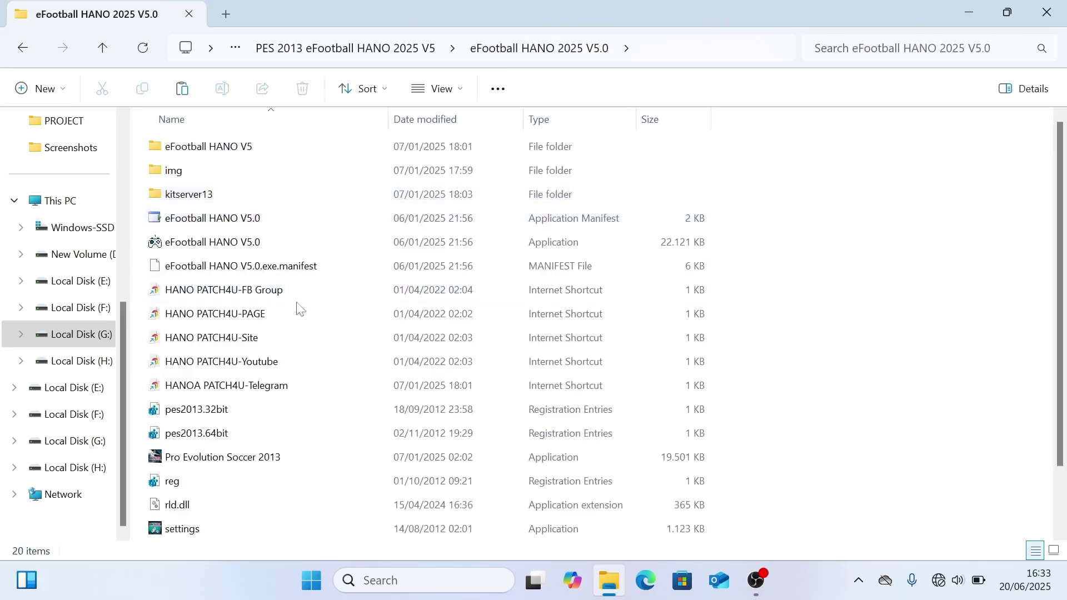
- Cut all files and folders inside the eFootball HANO 2025 V5.0 folder
{"action": "scroll", "coordinate": [309, 320], "scroll_direction": "down", "scroll_amount": 2}
{"action": "scroll", "coordinate": [312, 321], "scroll_direction": "up", "scroll_amount": 2}
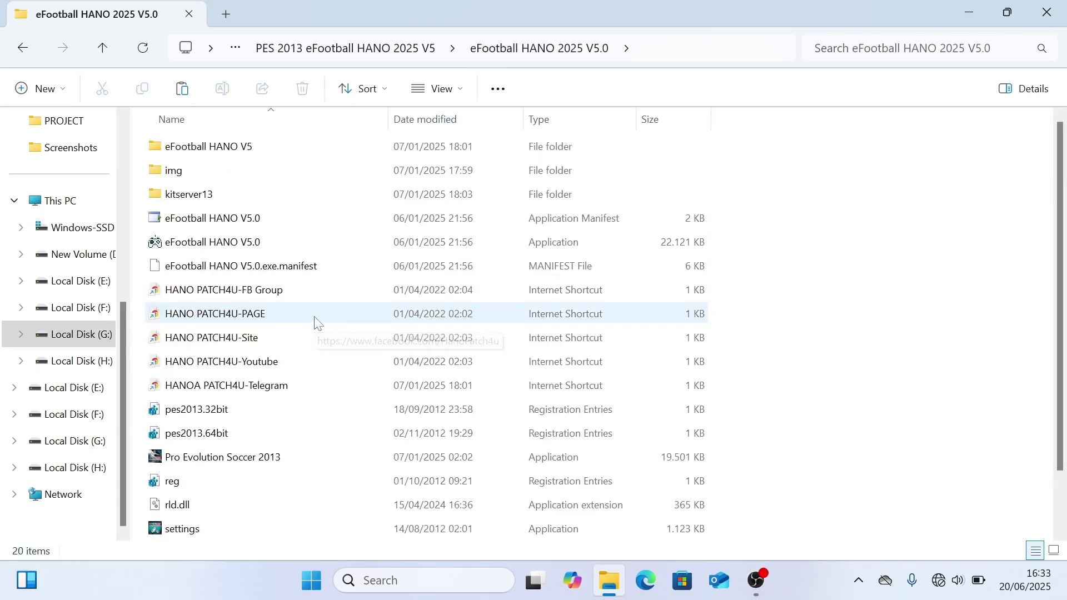
{"action": "key", "text": "ctrl+a"}
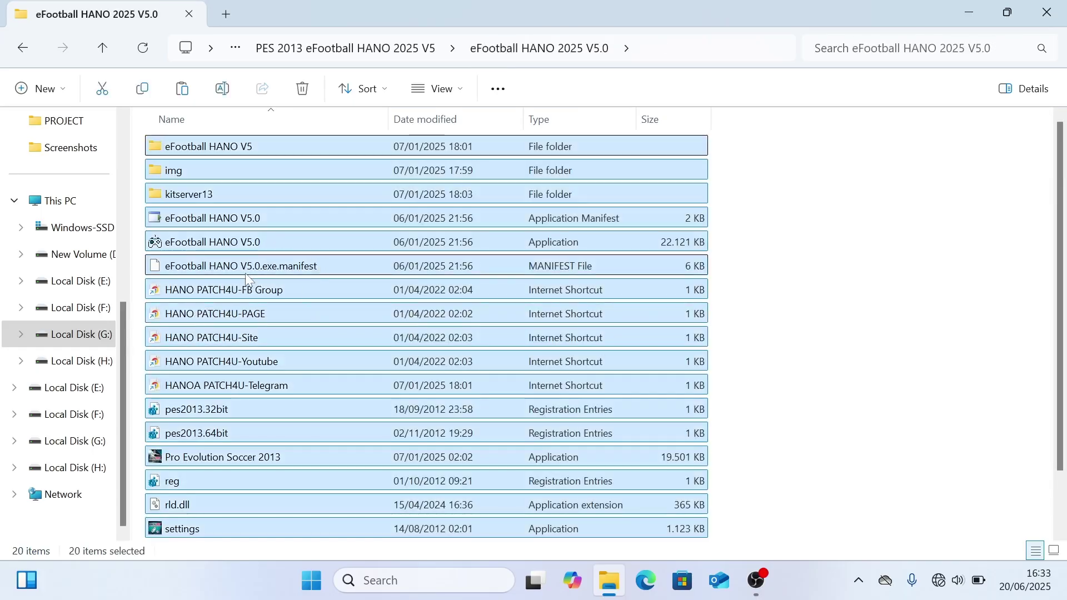
{"action": "scroll", "coordinate": [246, 278], "scroll_direction": "down", "scroll_amount": 2}
{"action": "scroll", "coordinate": [246, 278], "scroll_direction": "up", "scroll_amount": 2}
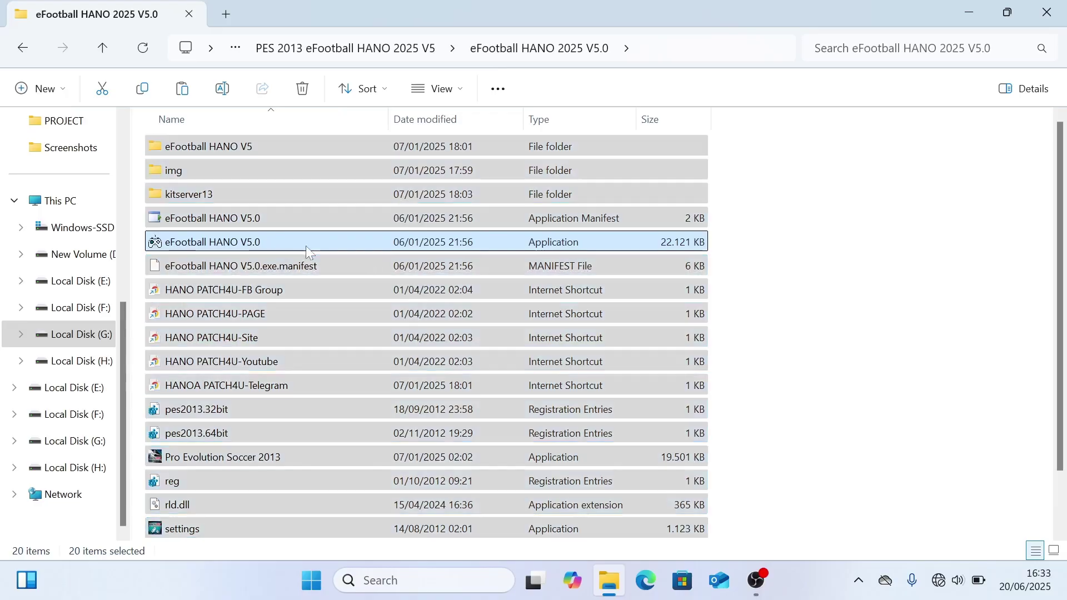
{"action": "right_click", "coordinate": [306, 246]}
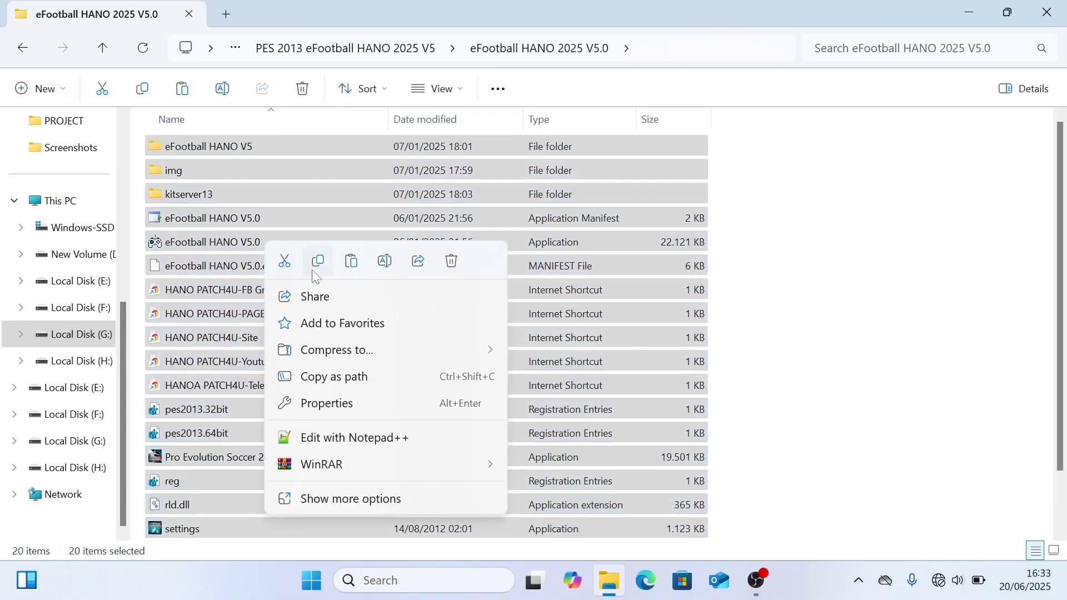
{"action": "left_click", "coordinate": [285, 266]}
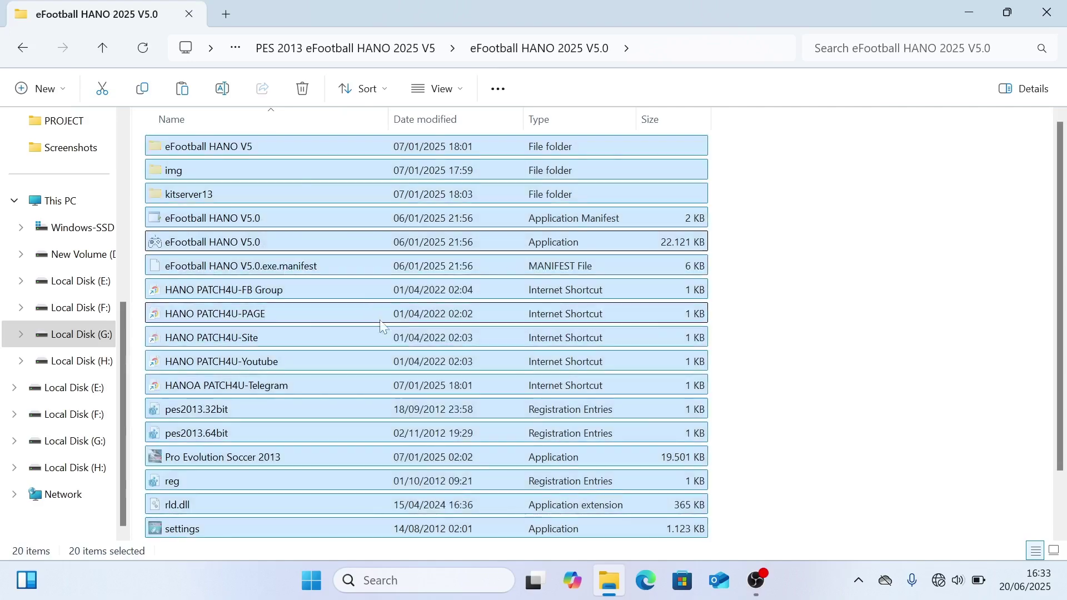
{"action": "scroll", "coordinate": [300, 351], "scroll_direction": "down", "scroll_amount": 1}
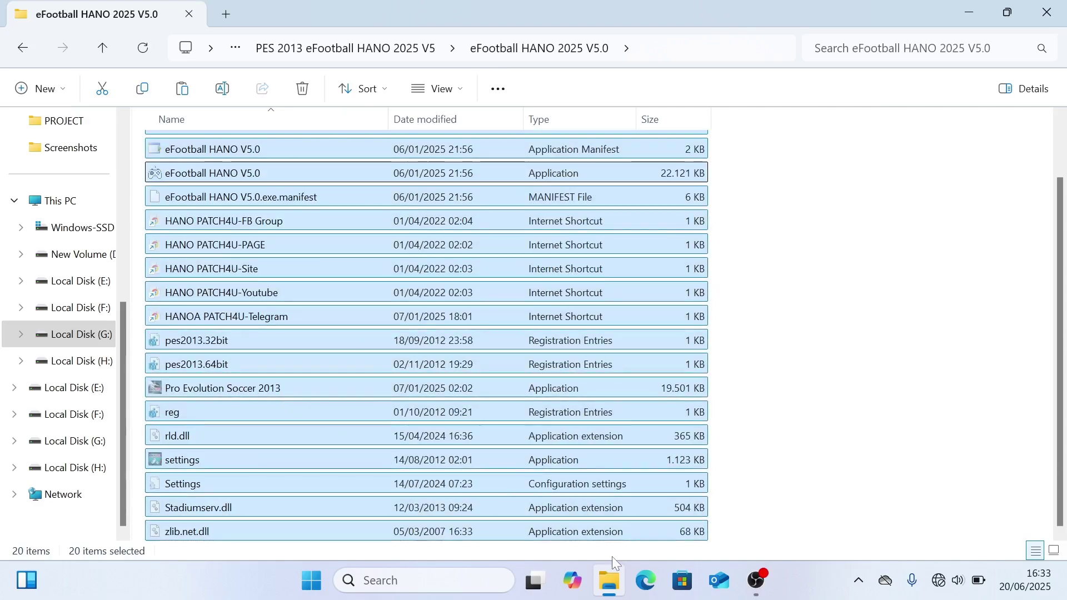
- Paste the cut patch files into the PES 2013 folder where the pes2013 shortcut points, replacing files with the same names
{"action": "left_click", "coordinate": [978, 4]}
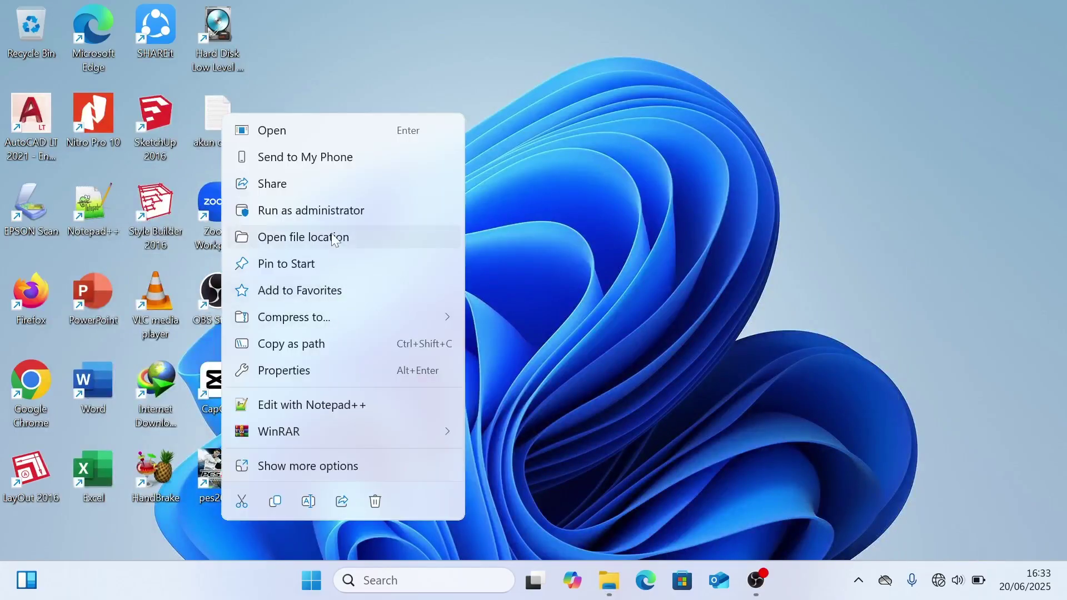
{"action": "left_click", "coordinate": [346, 236]}
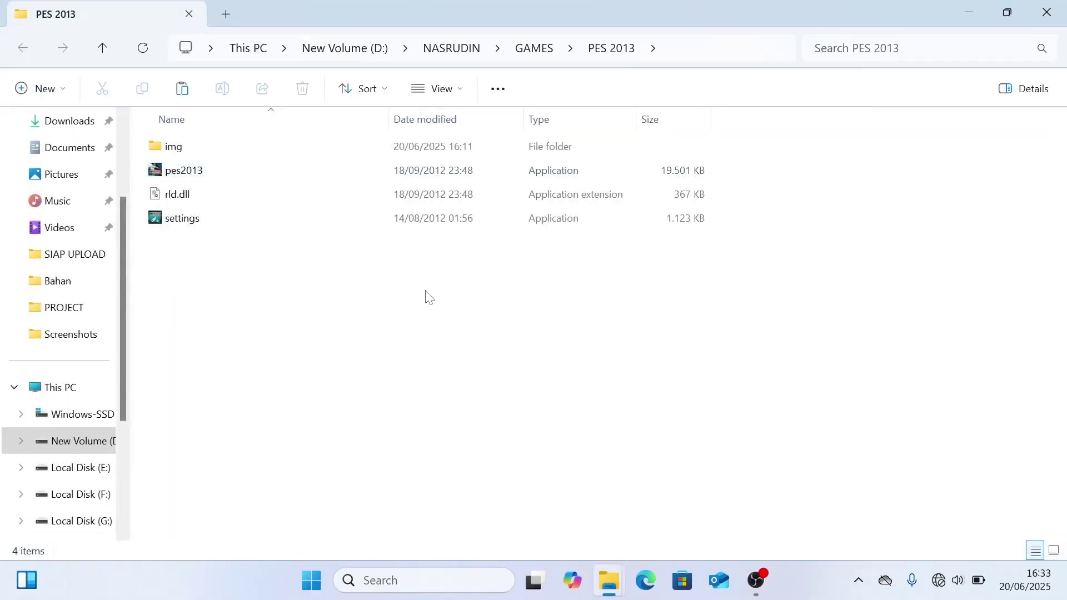
{"action": "right_click", "coordinate": [455, 332]}
{"action": "left_click", "coordinate": [446, 311]}
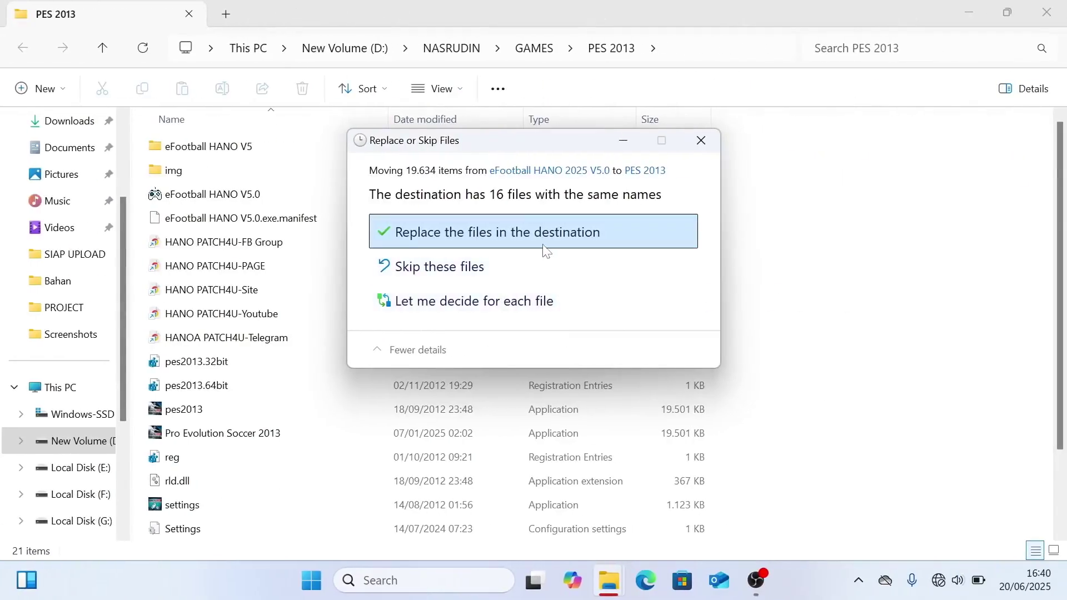
{"action": "left_click", "coordinate": [523, 236]}
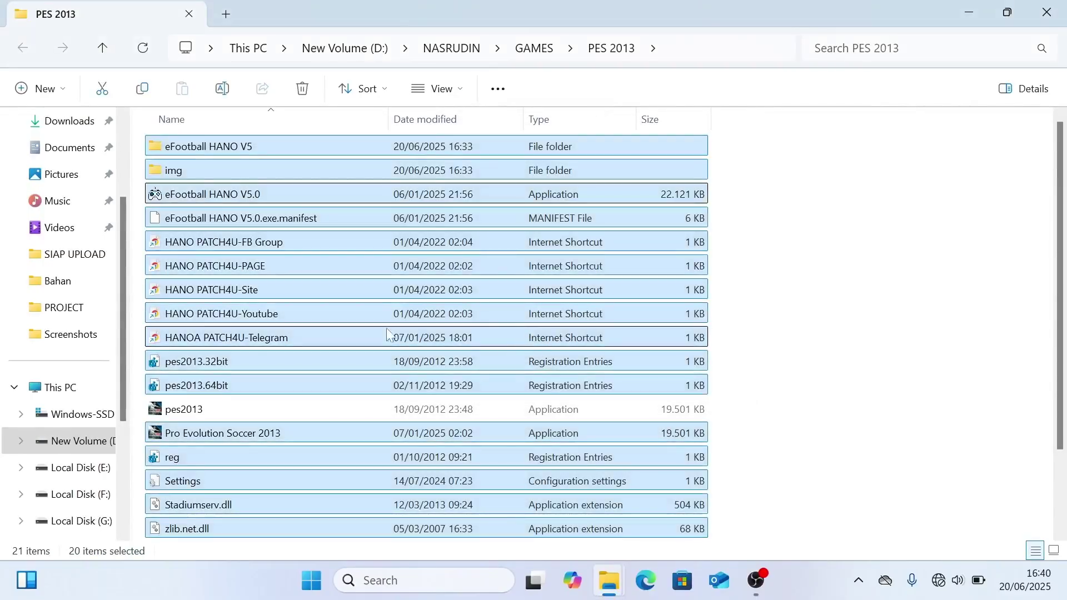
{"action": "scroll", "coordinate": [425, 337], "scroll_direction": "down", "scroll_amount": 2}
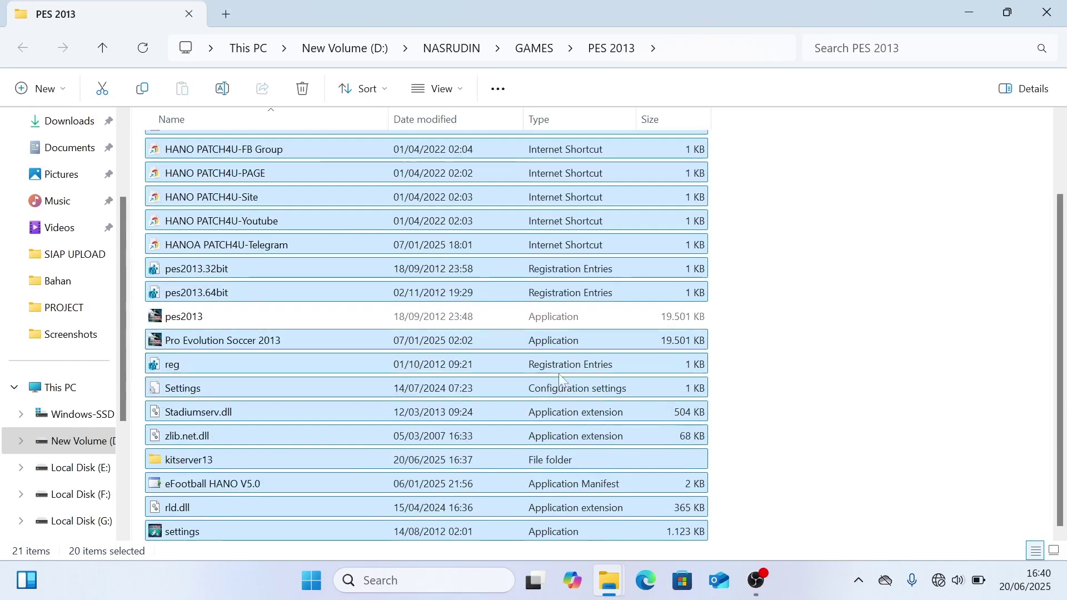
{"action": "scroll", "coordinate": [696, 375], "scroll_direction": "up", "scroll_amount": 2}
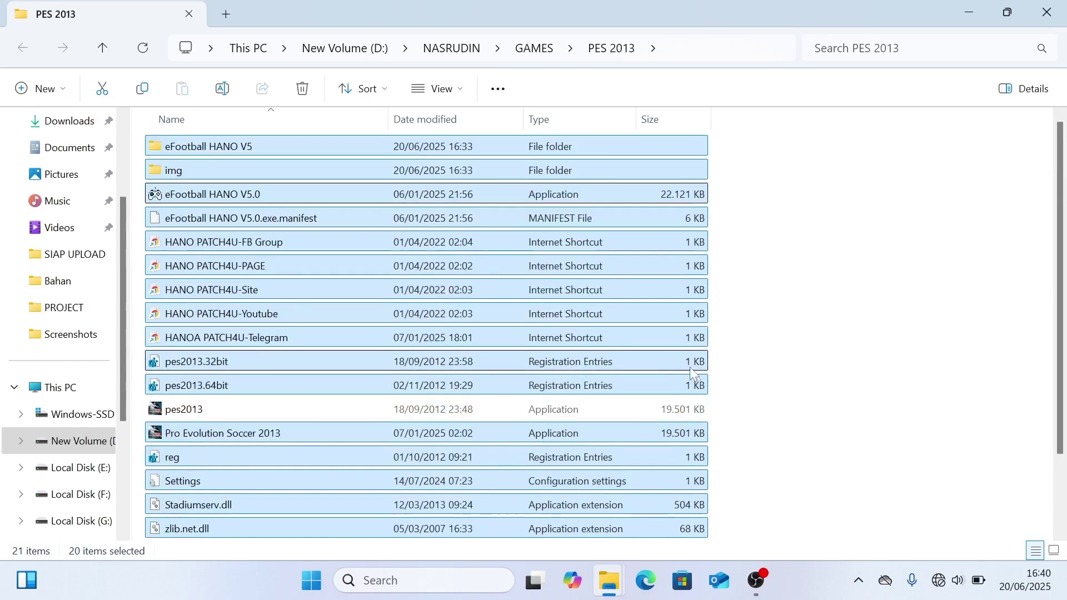
{"action": "left_click", "coordinate": [771, 321]}
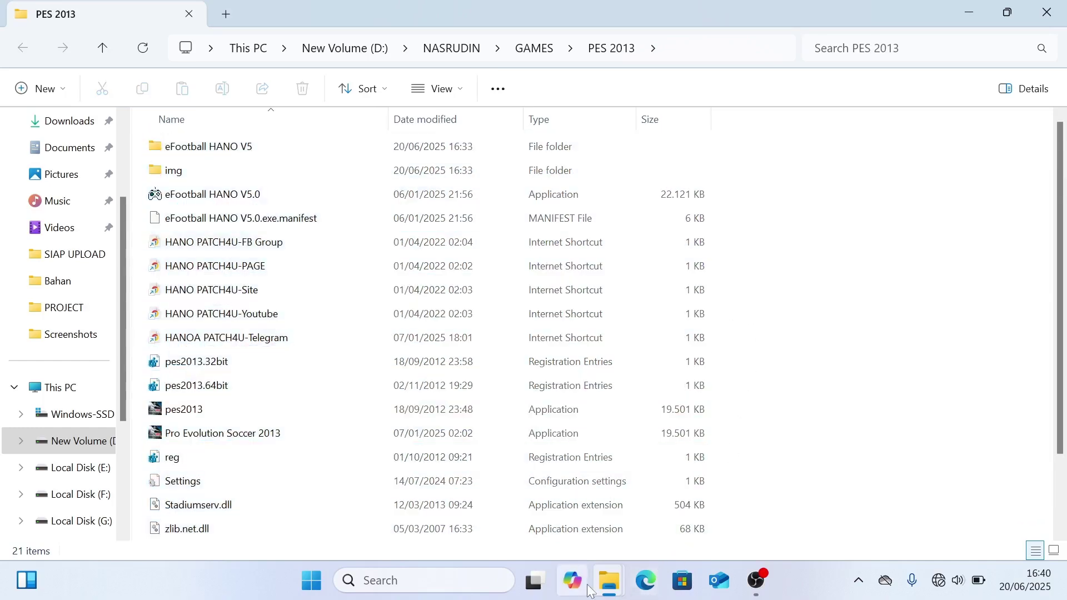
- Return to the extracted PES 2013 eFootball HANO 2025 V5 folder and look inside its Install This Fonts subfolder
{"action": "mouse_move", "coordinate": [609, 580]}
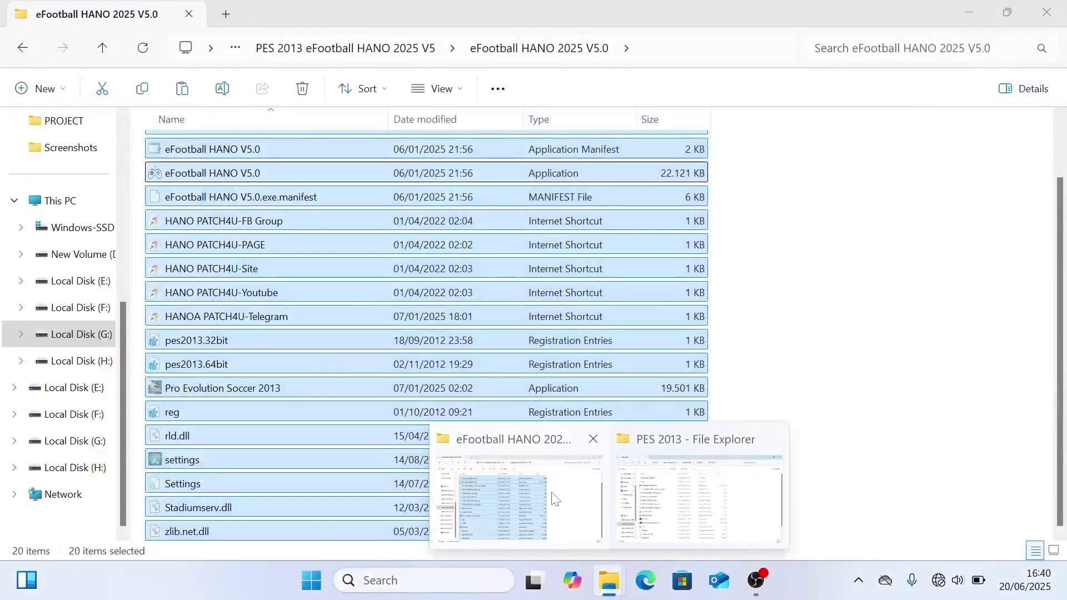
{"action": "left_click", "coordinate": [533, 489]}
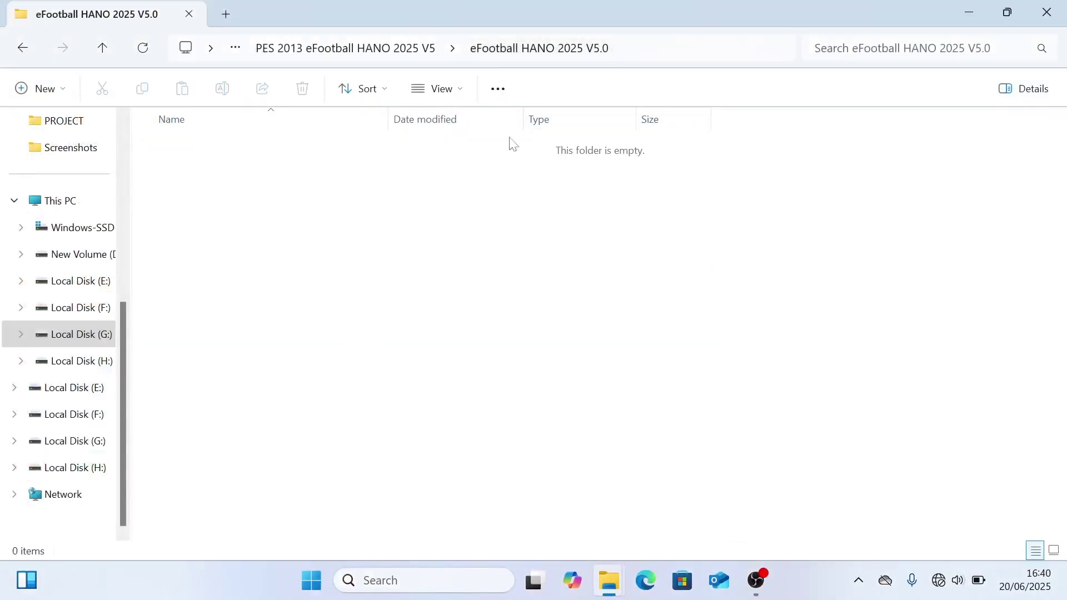
{"action": "left_click", "coordinate": [405, 51]}
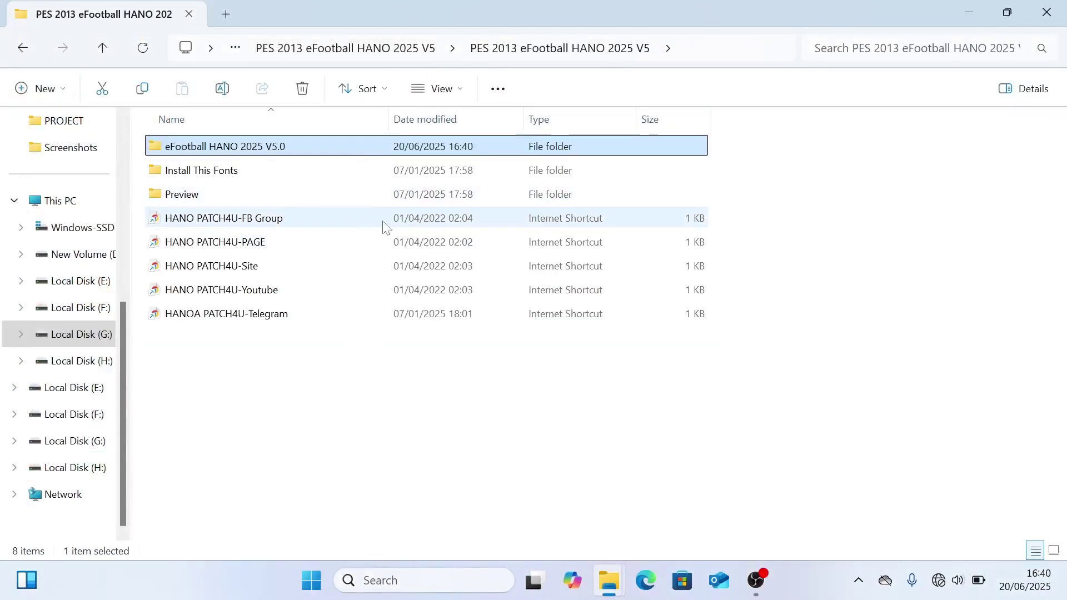
{"action": "double_click", "coordinate": [220, 169]}
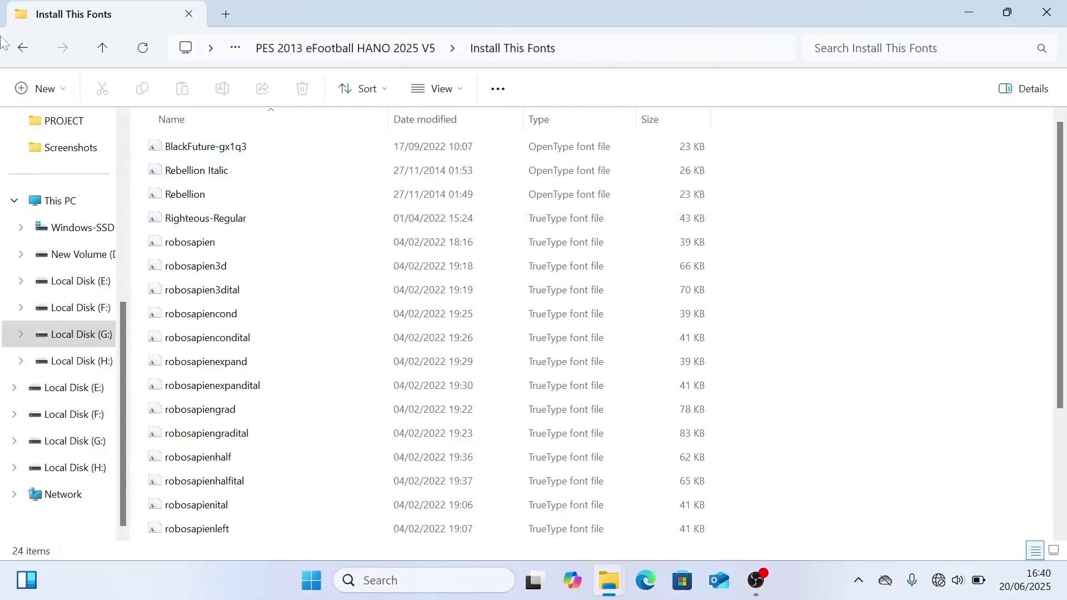
{"action": "left_click", "coordinate": [23, 51]}
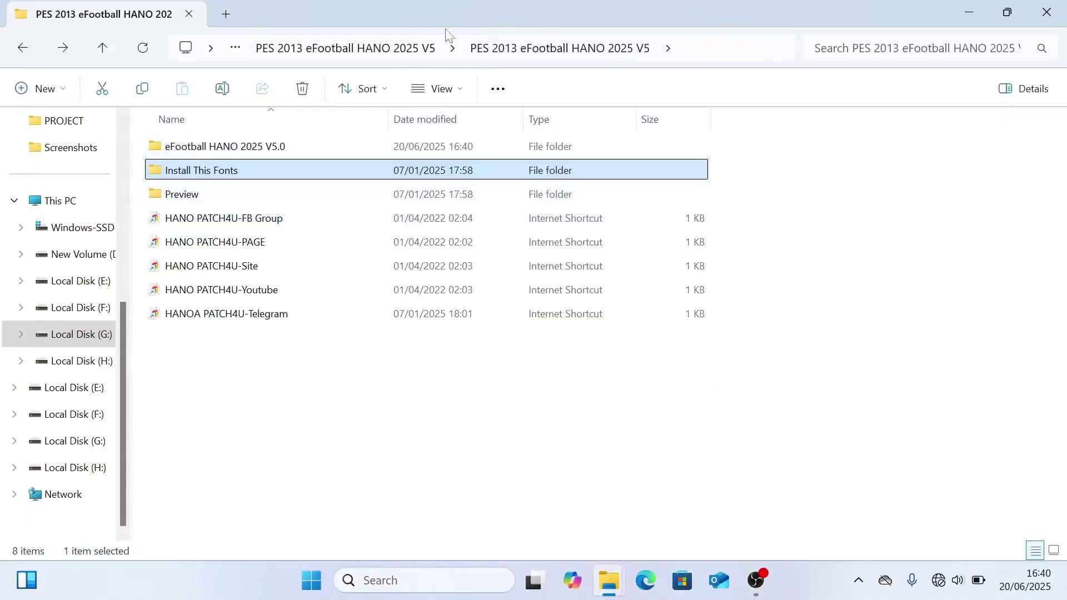
- Permanently delete the extracted PES 2013 eFootball HANO 2025 V5 folder from the PATCH 2026 folder
{"action": "left_click", "coordinate": [414, 52]}
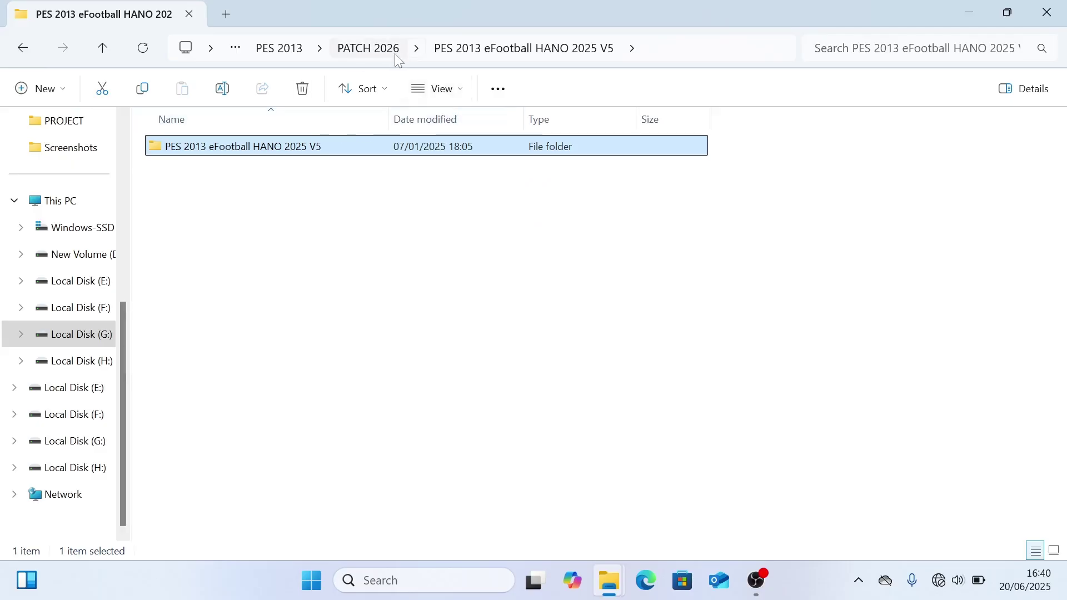
{"action": "left_click", "coordinate": [388, 51]}
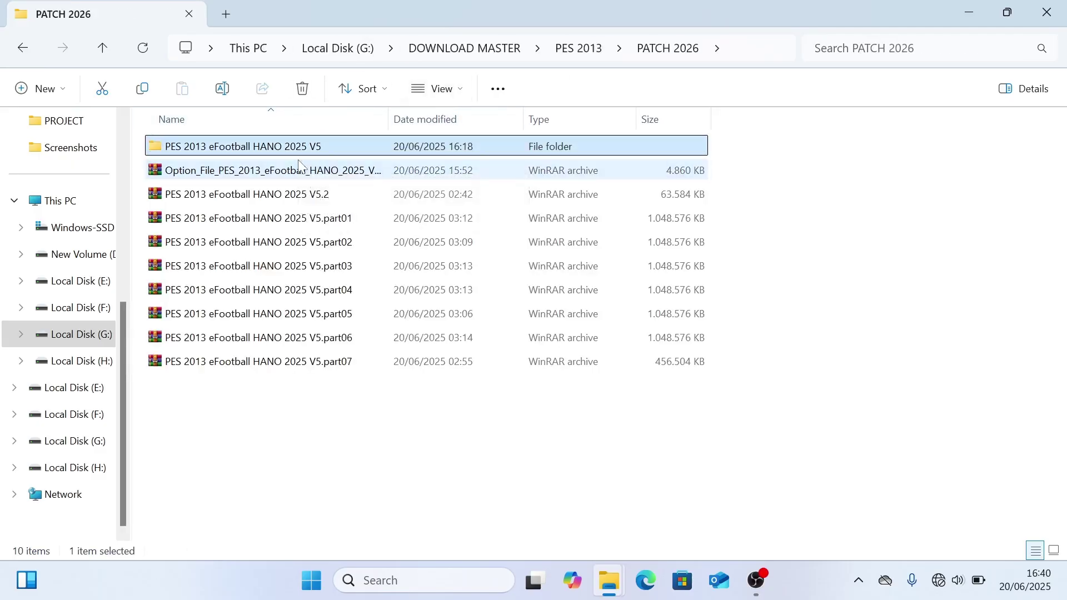
{"action": "key", "text": "shift+Delete"}
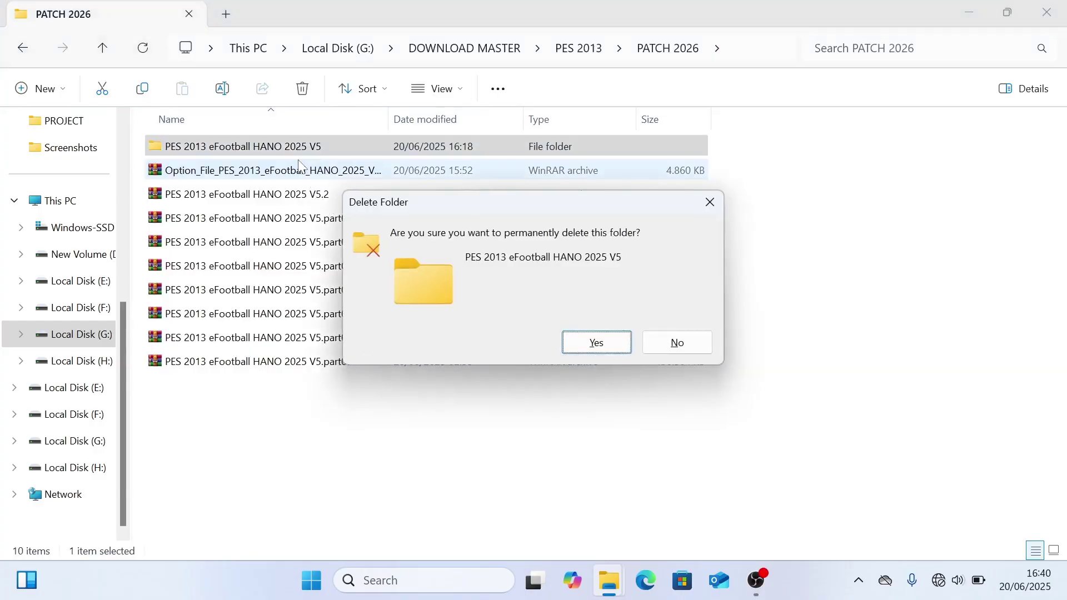
{"action": "key", "text": "Return"}
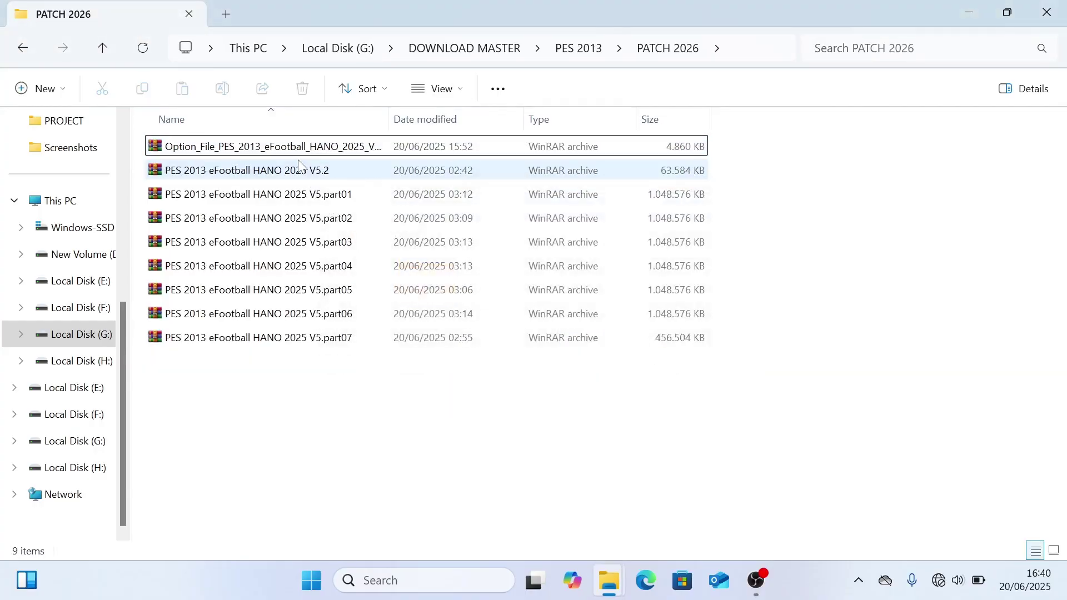
- Extract the PES 2013 eFootball HANO 2025 V5.2 archive with WinRAR into the folder "PES 2013 eFootball HANO 2025 V5.2"
{"action": "left_click", "coordinate": [317, 176]}
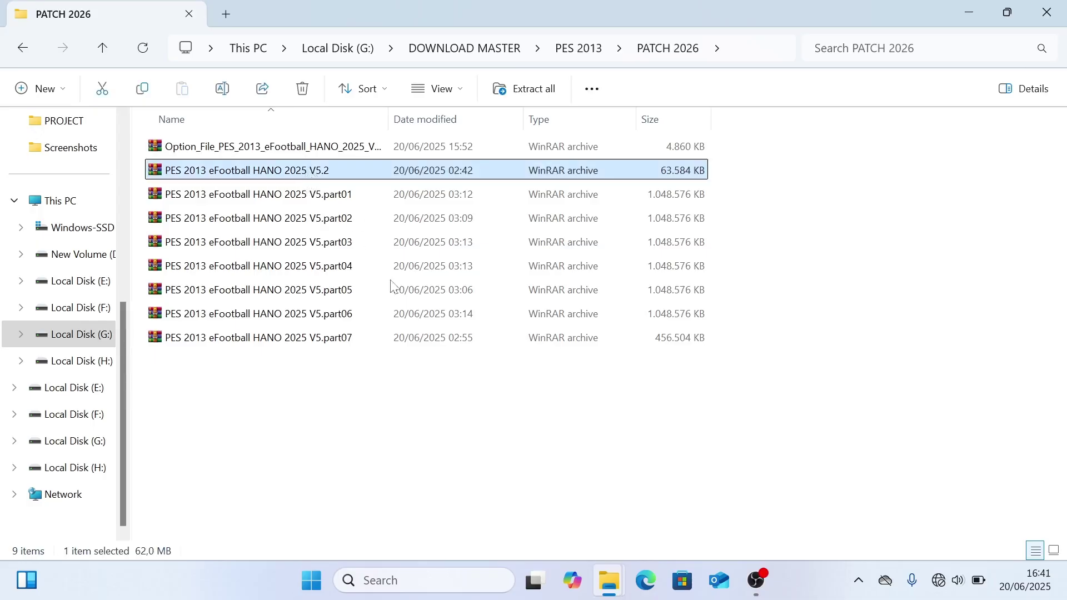
{"action": "right_click", "coordinate": [308, 171]}
{"action": "mouse_move", "coordinate": [435, 443]}
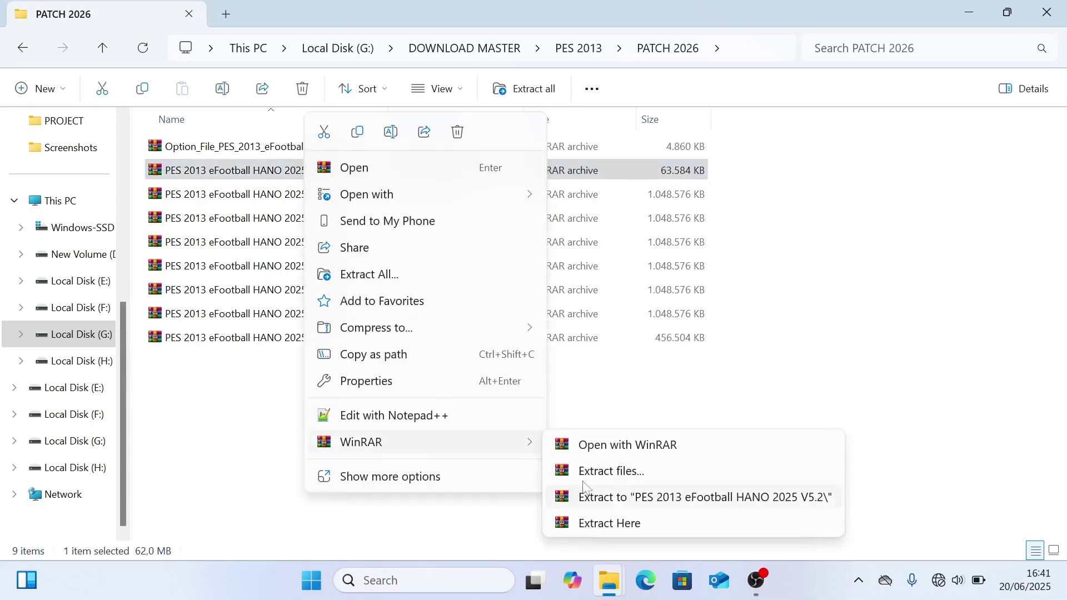
{"action": "left_click", "coordinate": [695, 501]}
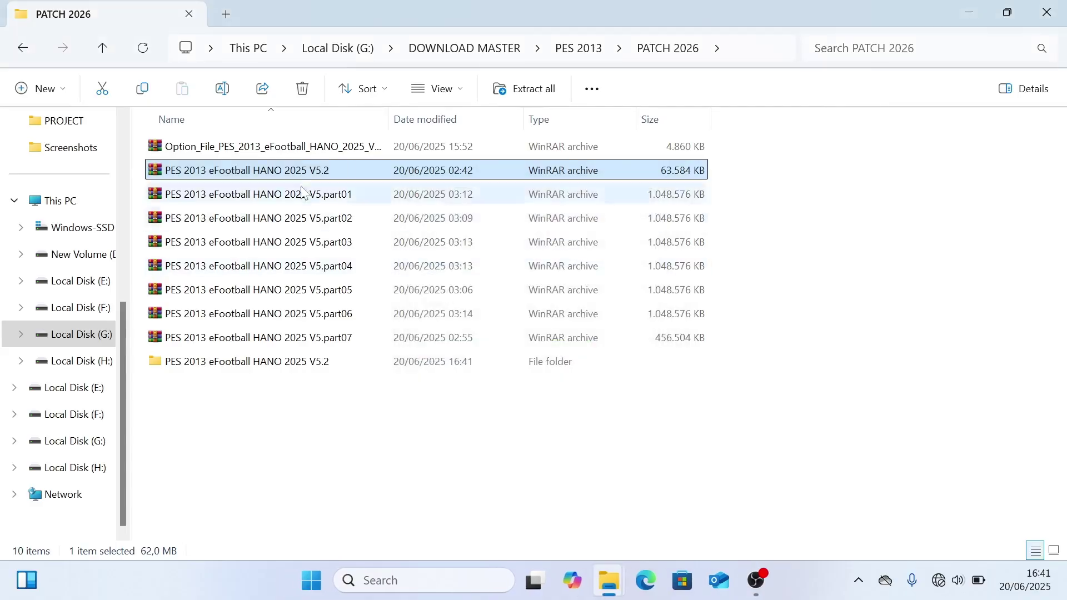
- Cut the kitserver13 folder from the eFootball HANO V5.2 subfolder of the extracted PES 2013 eFootball HANO 2025 V5.2 folder
{"action": "left_click", "coordinate": [315, 362]}
{"action": "double_click", "coordinate": [315, 362]}
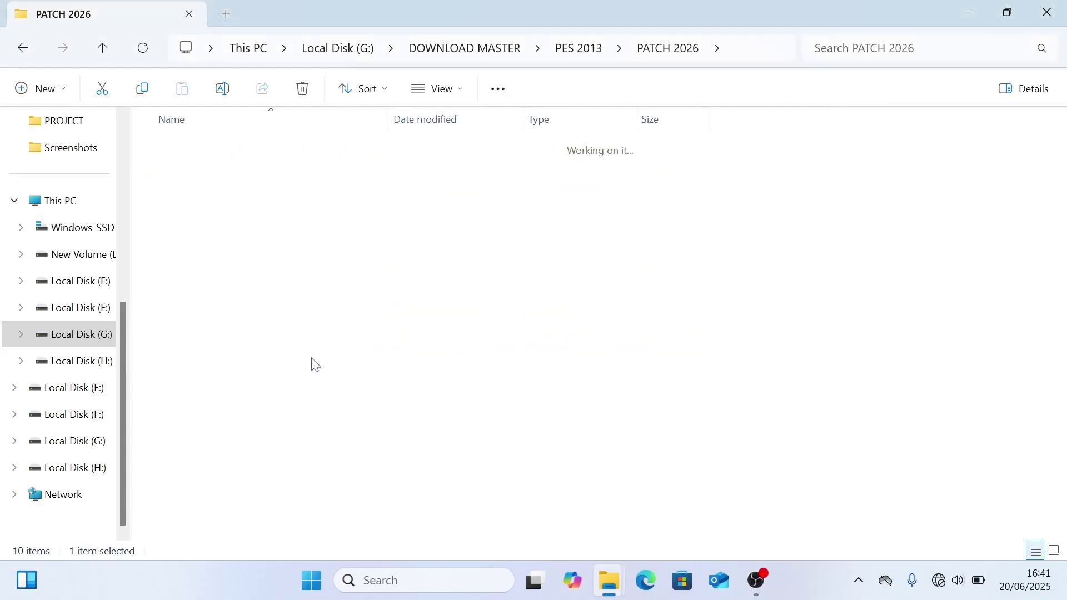
{"action": "double_click", "coordinate": [253, 148]}
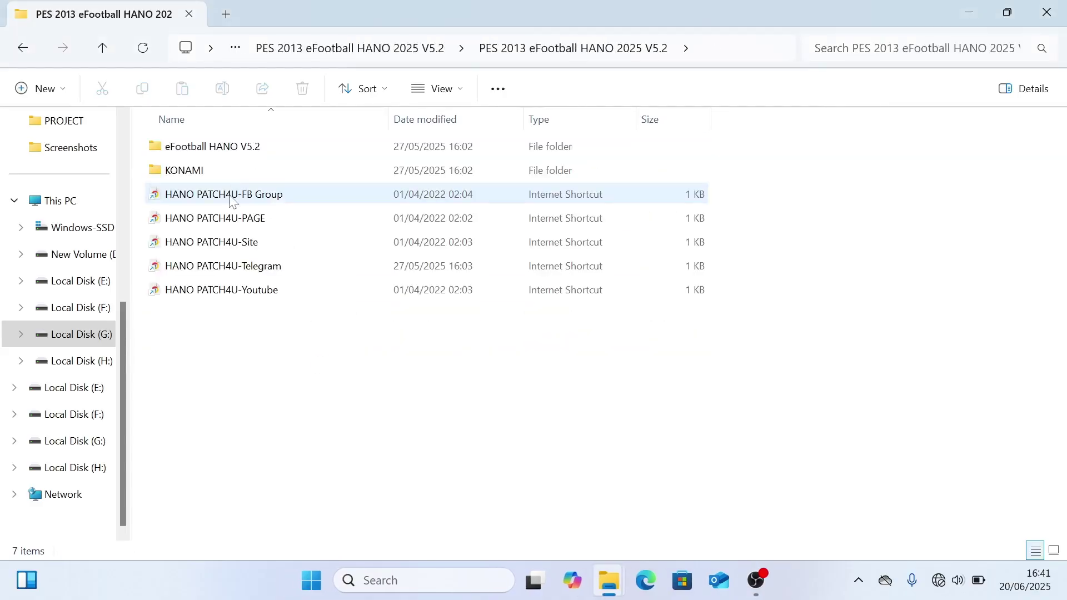
{"action": "double_click", "coordinate": [249, 152]}
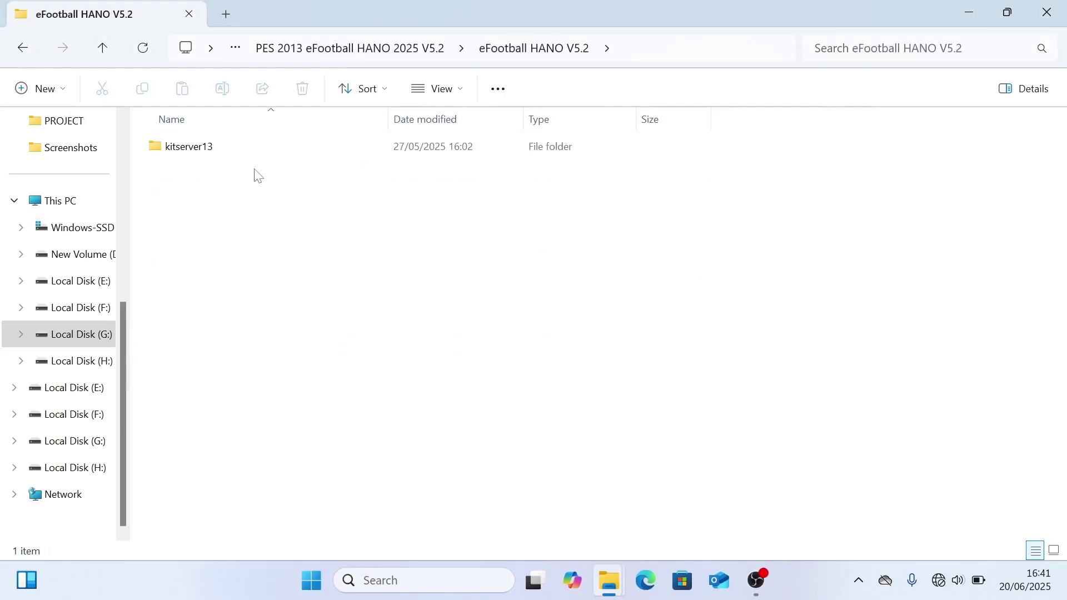
{"action": "left_click", "coordinate": [233, 155]}
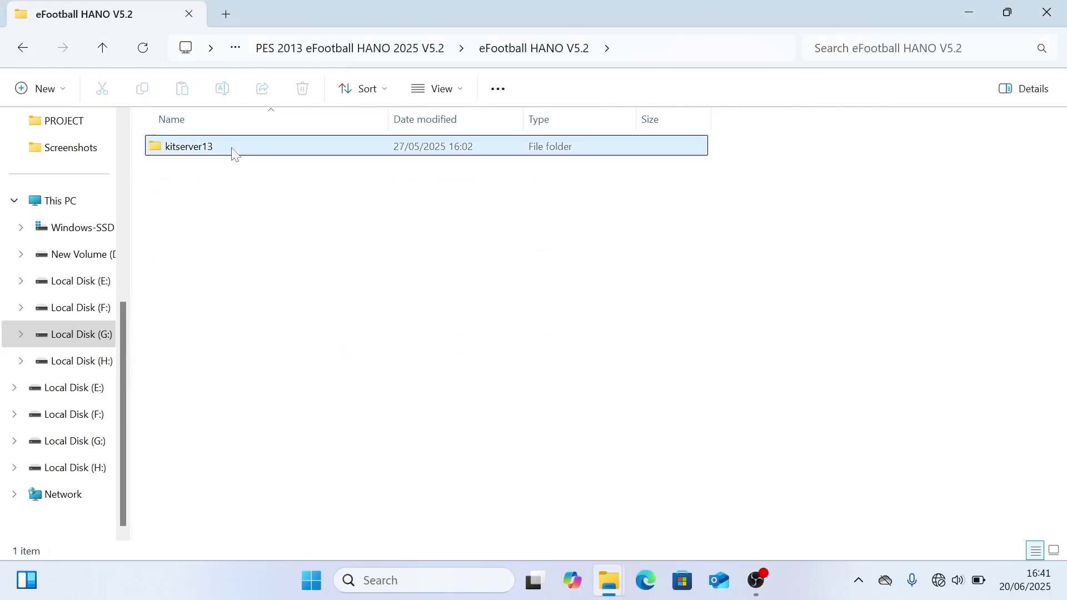
{"action": "right_click", "coordinate": [201, 154]}
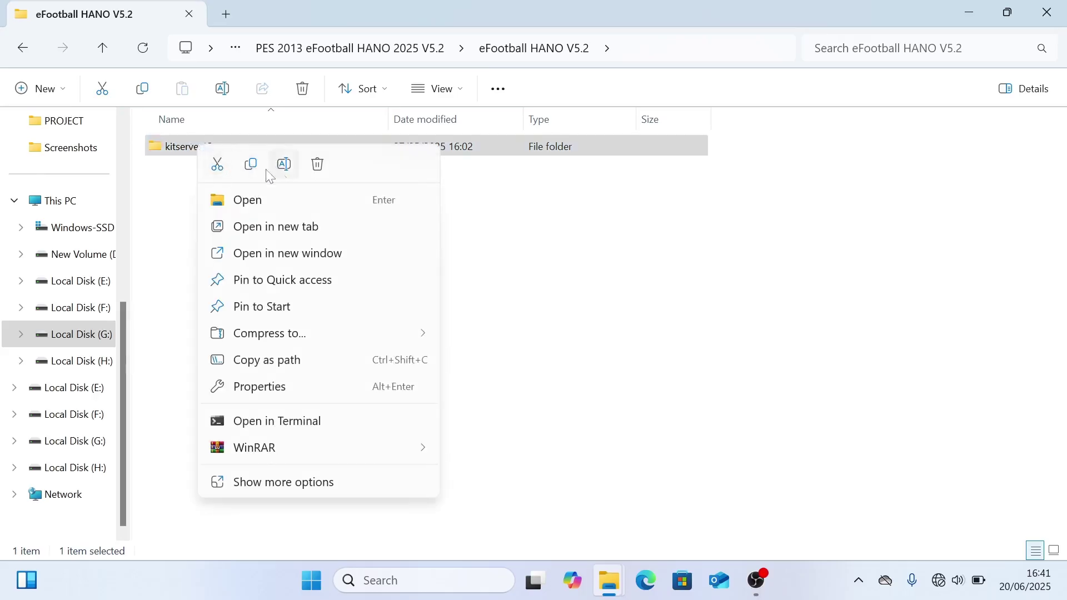
{"action": "left_click", "coordinate": [218, 165]}
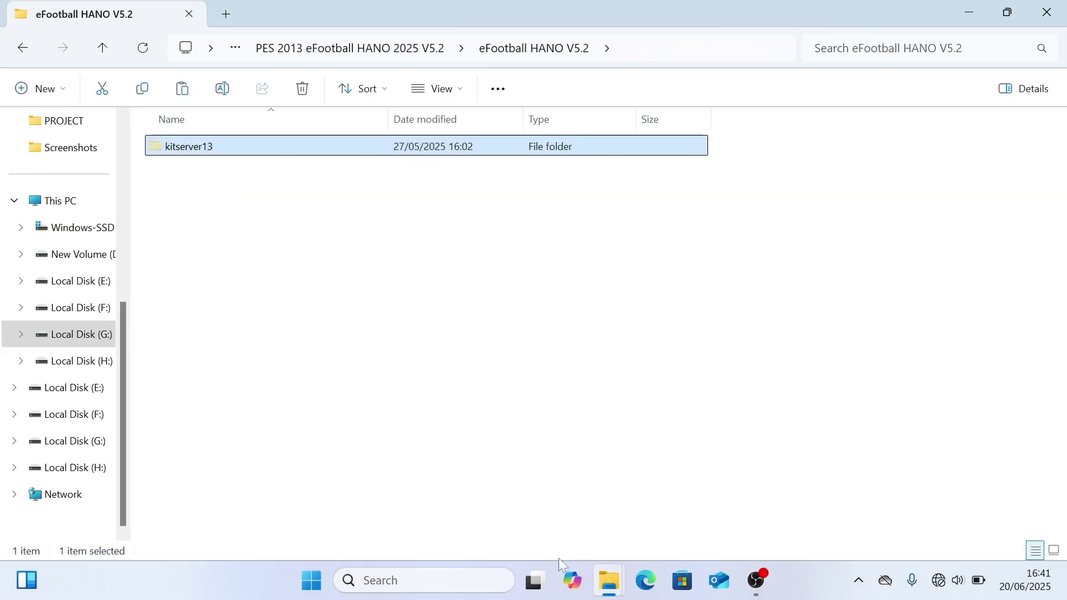
- Paste the kitserver13 folder into the PES 2013 game folder, replacing the files with the same names
{"action": "mouse_move", "coordinate": [605, 578]}
{"action": "left_click", "coordinate": [697, 500]}
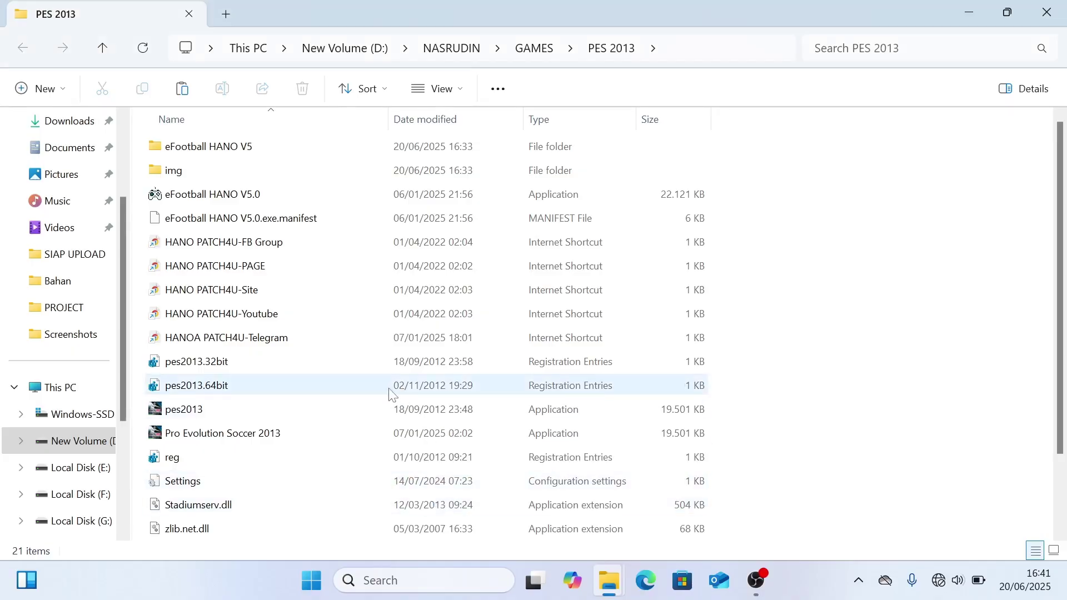
{"action": "scroll", "coordinate": [420, 359], "scroll_direction": "down", "scroll_amount": 2}
{"action": "scroll", "coordinate": [420, 359], "scroll_direction": "up", "scroll_amount": 2}
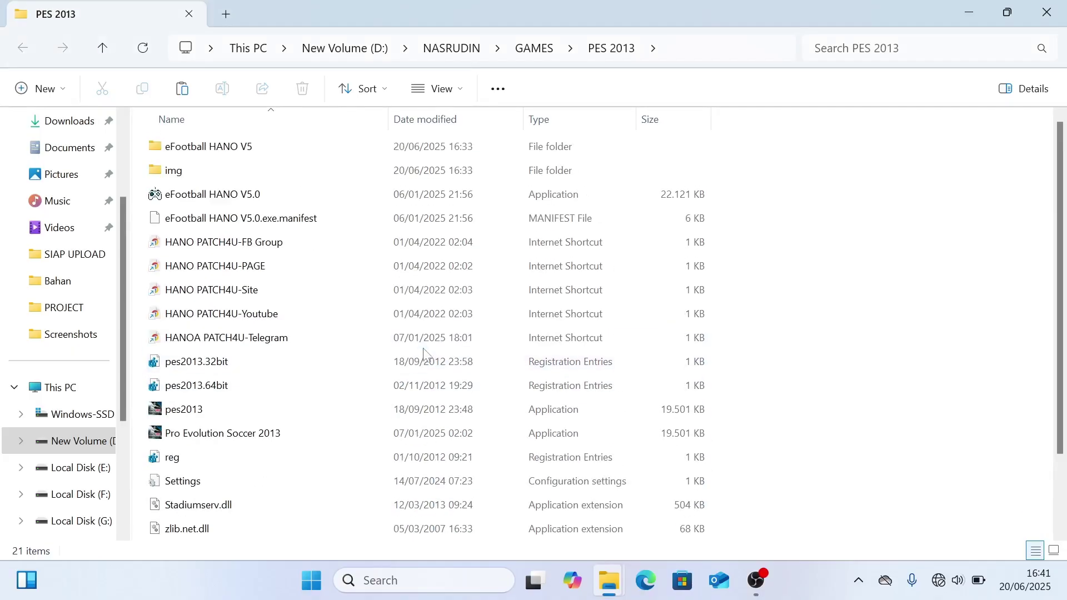
{"action": "right_click", "coordinate": [902, 267]}
{"action": "left_click", "coordinate": [699, 279]}
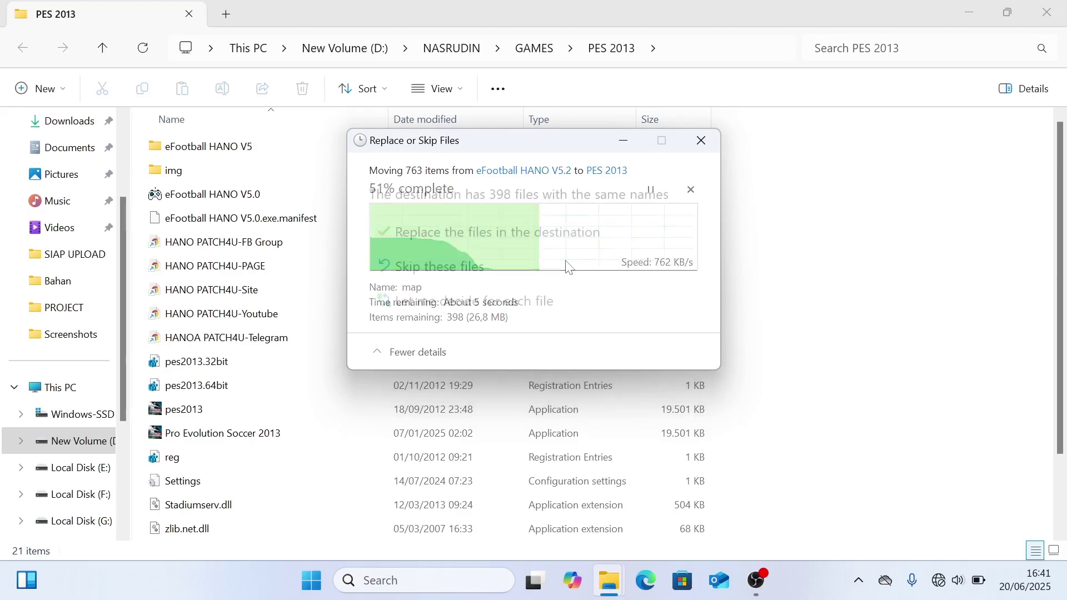
{"action": "left_click", "coordinate": [458, 230]}
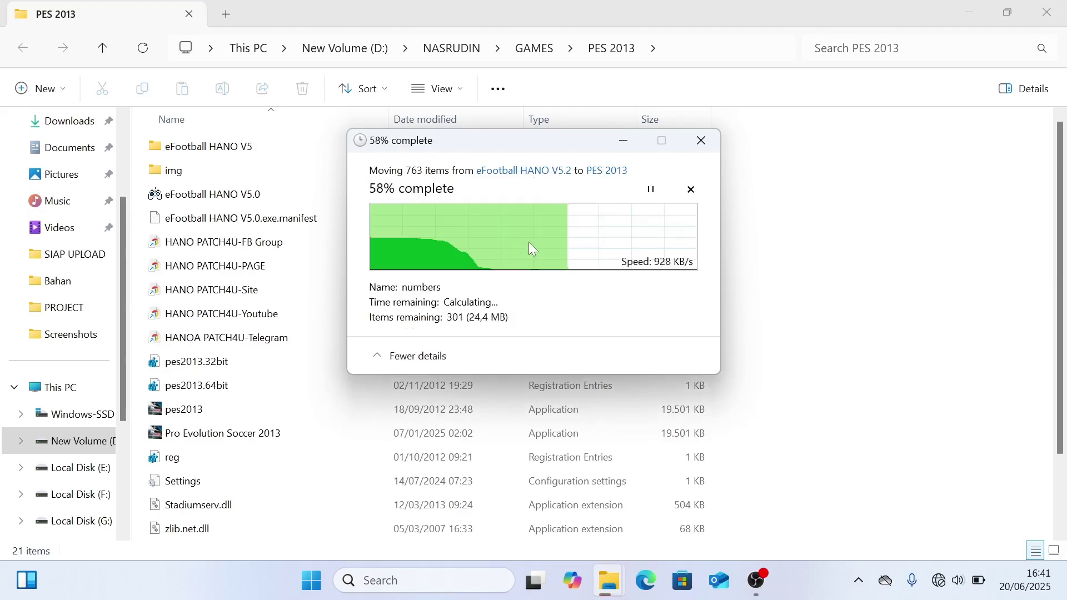
{"action": "scroll", "coordinate": [389, 463], "scroll_direction": "down", "scroll_amount": 1}
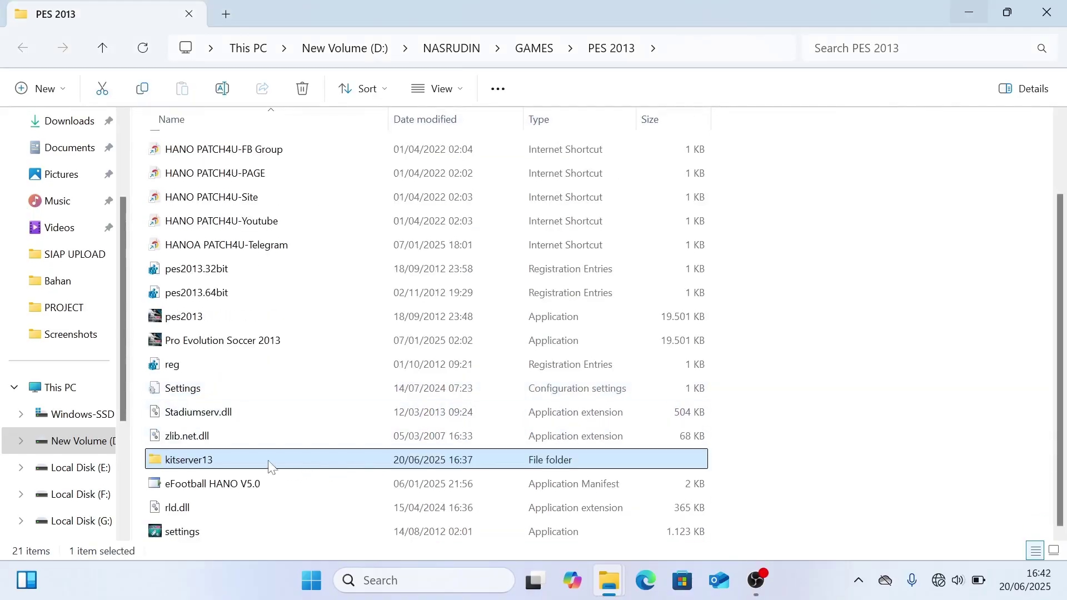
{"action": "left_click", "coordinate": [751, 485]}
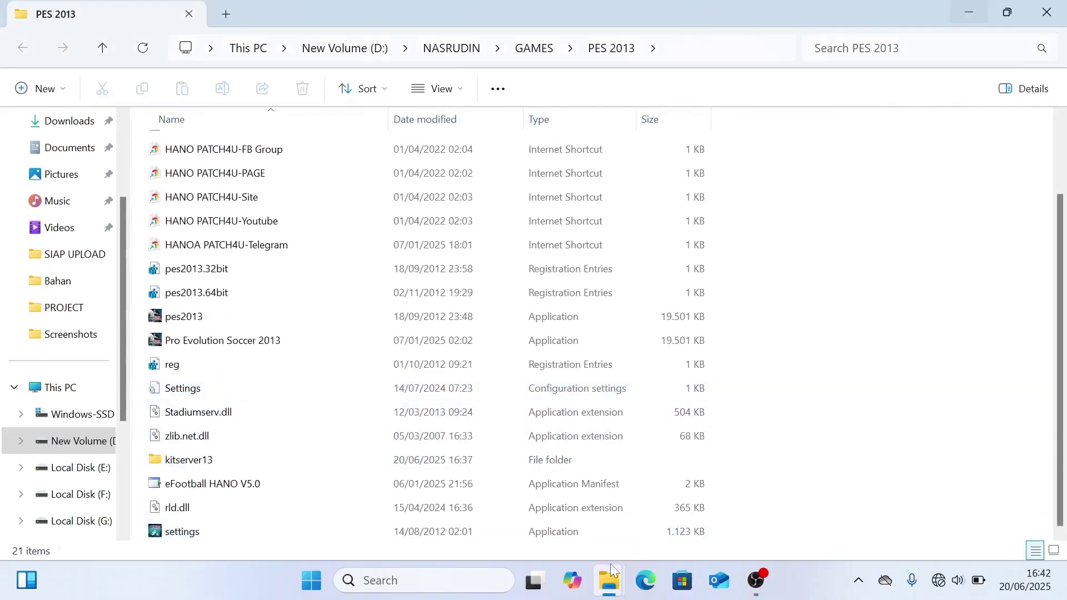
- Go back to the extracted PES 2013 eFootball HANO 2025 V5.2 folder and check the contents of its KONAMI subfolder
{"action": "mouse_move", "coordinate": [611, 564]}
{"action": "left_click", "coordinate": [556, 484]}
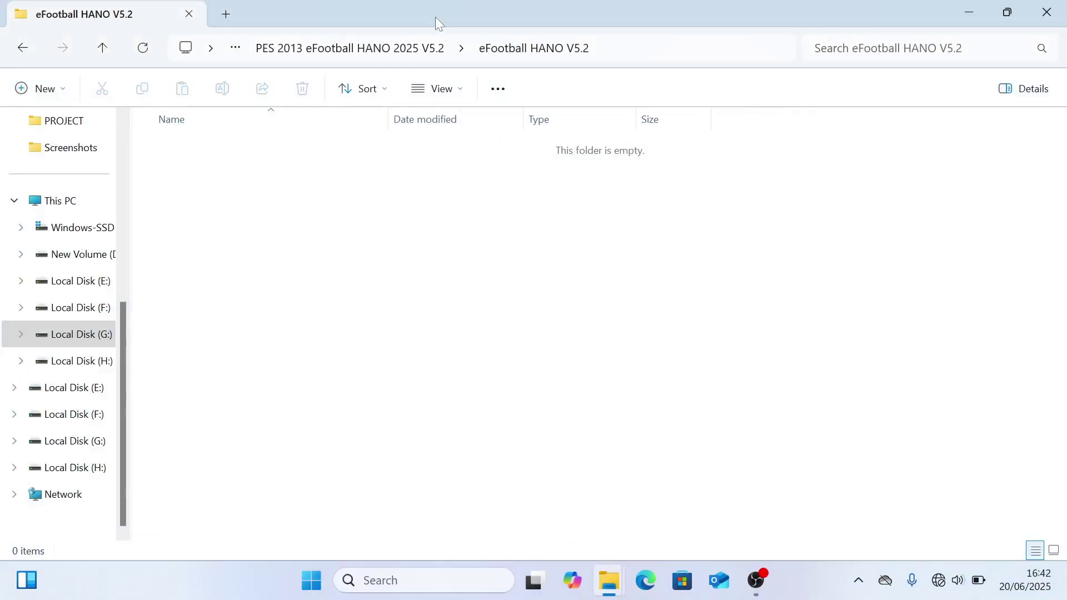
{"action": "left_click", "coordinate": [486, 55]}
{"action": "left_click", "coordinate": [865, 218]}
{"action": "left_click", "coordinate": [404, 55]}
{"action": "left_click", "coordinate": [245, 171]}
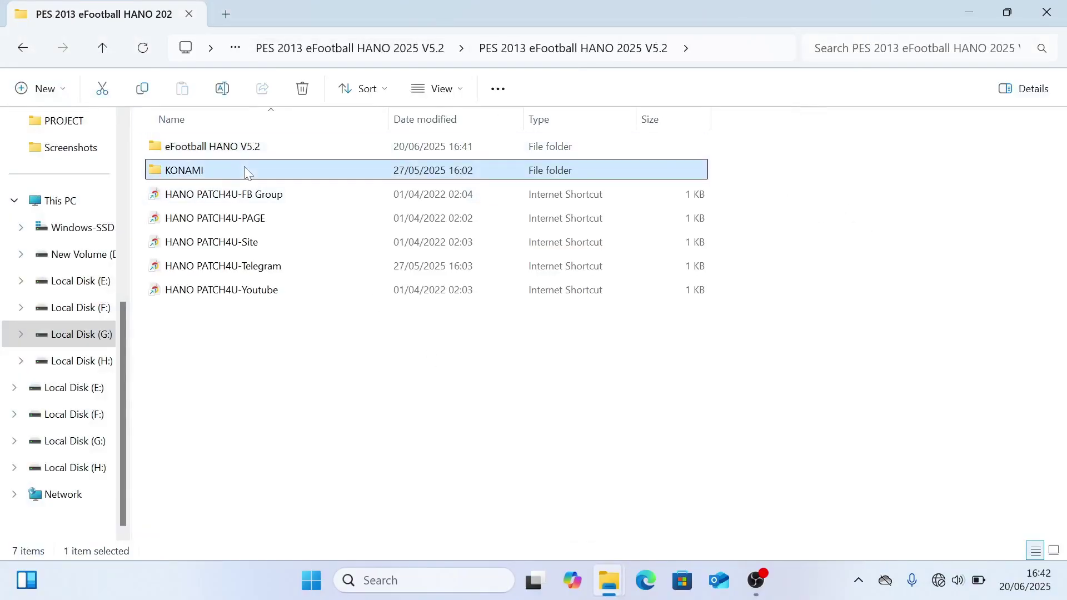
{"action": "double_click", "coordinate": [189, 172]}
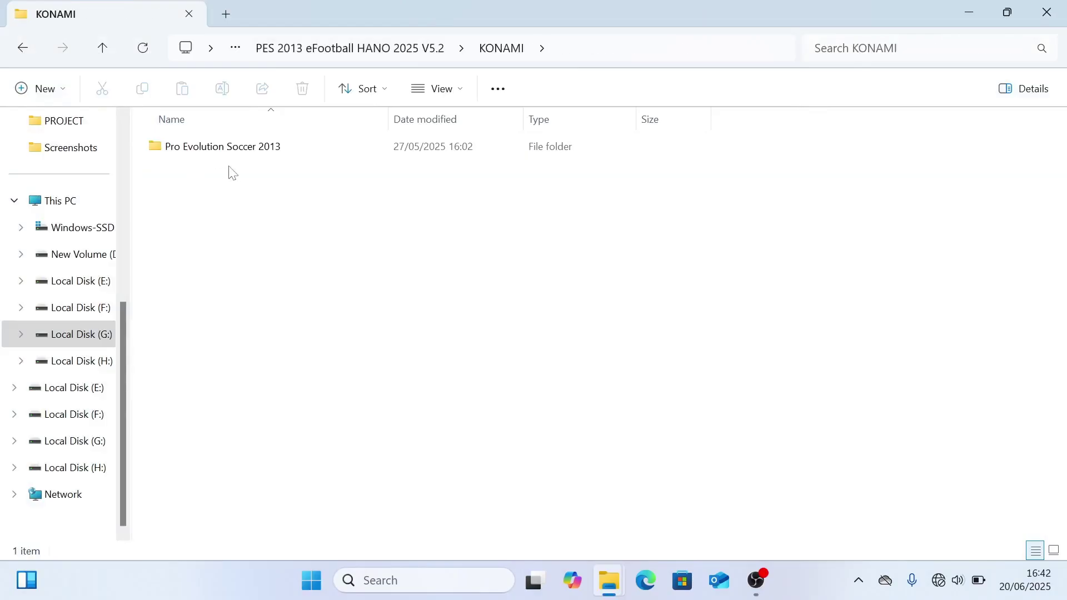
- Permanently delete the extracted PES 2013 eFootball HANO 2025 V5.2 folder from the PATCH 2026 folder
{"action": "left_click", "coordinate": [364, 51]}
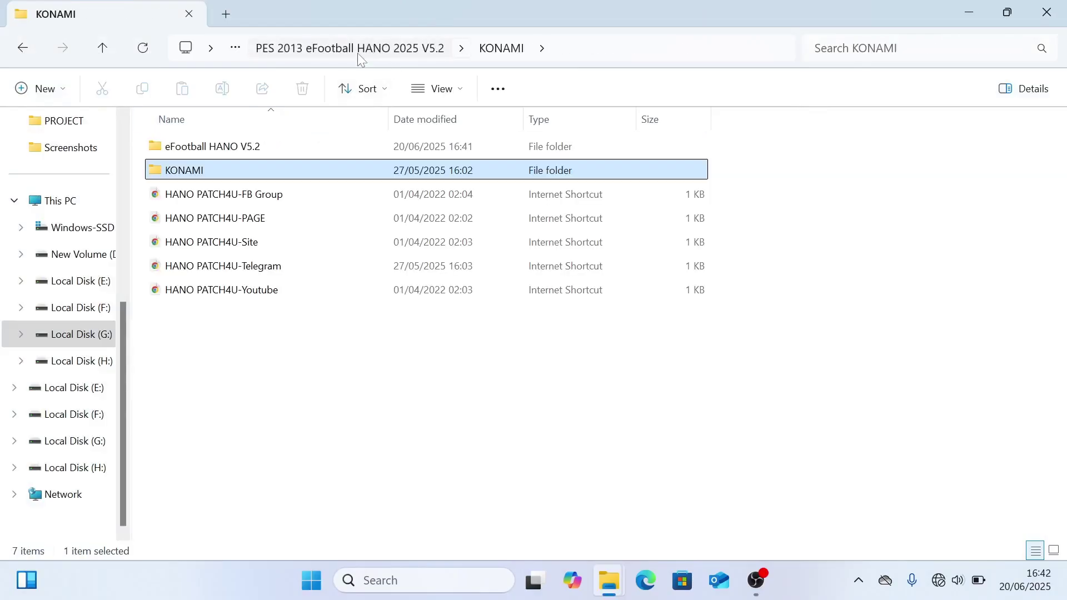
{"action": "left_click", "coordinate": [349, 52]}
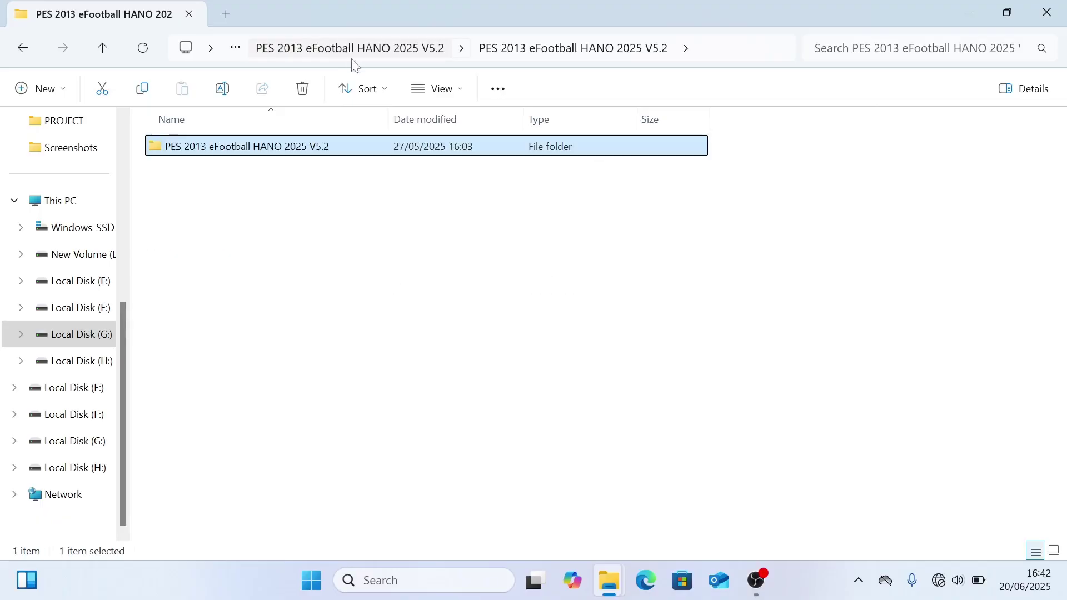
{"action": "left_click", "coordinate": [355, 53]}
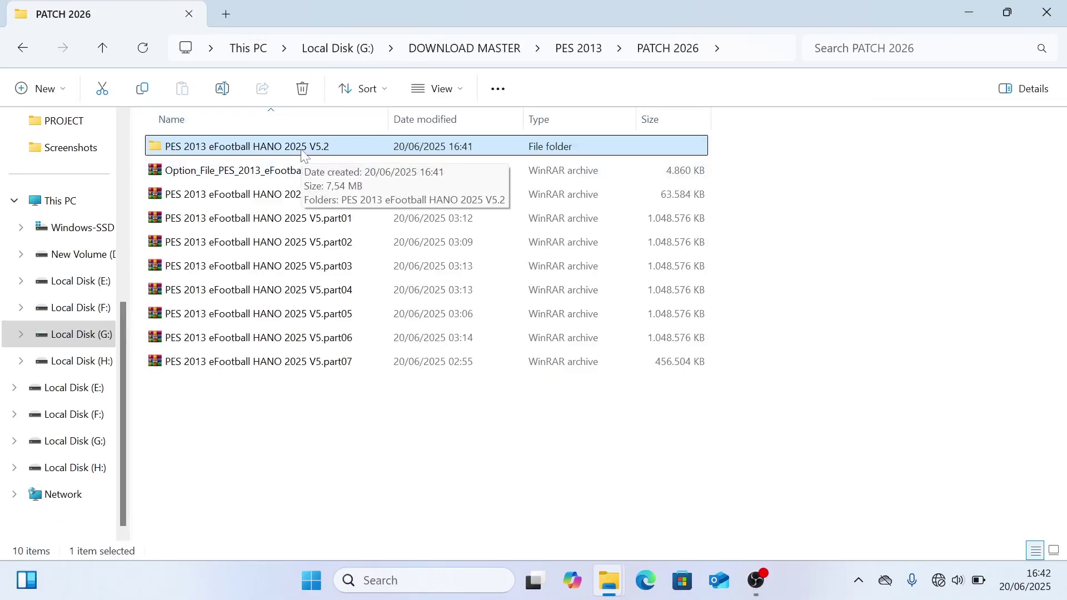
{"action": "key", "text": "shift+Delete"}
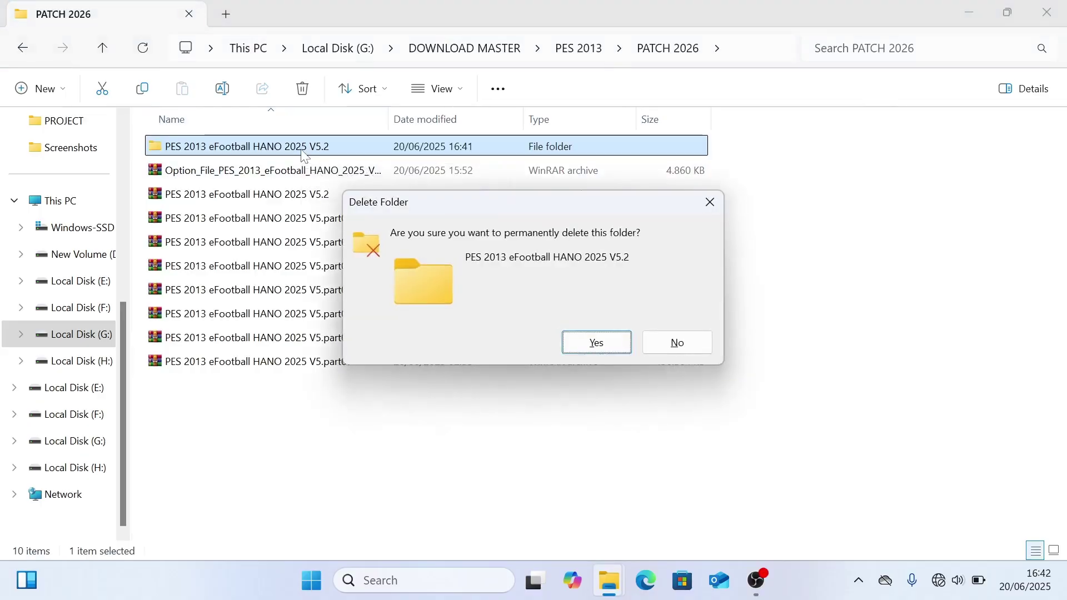
{"action": "key", "text": "Return"}
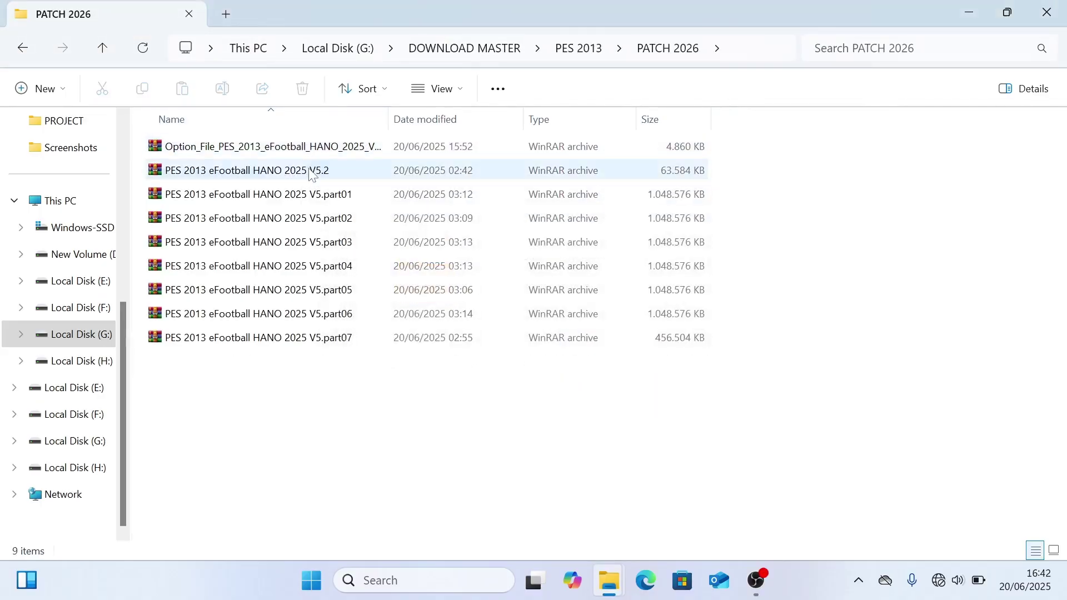
- Extract the Option_File_PES_2013_eFootball_HANO_2025_V5.2 archive into a folder of the same name using WinRAR
{"action": "left_click", "coordinate": [310, 171]}
{"action": "left_click", "coordinate": [303, 151]}
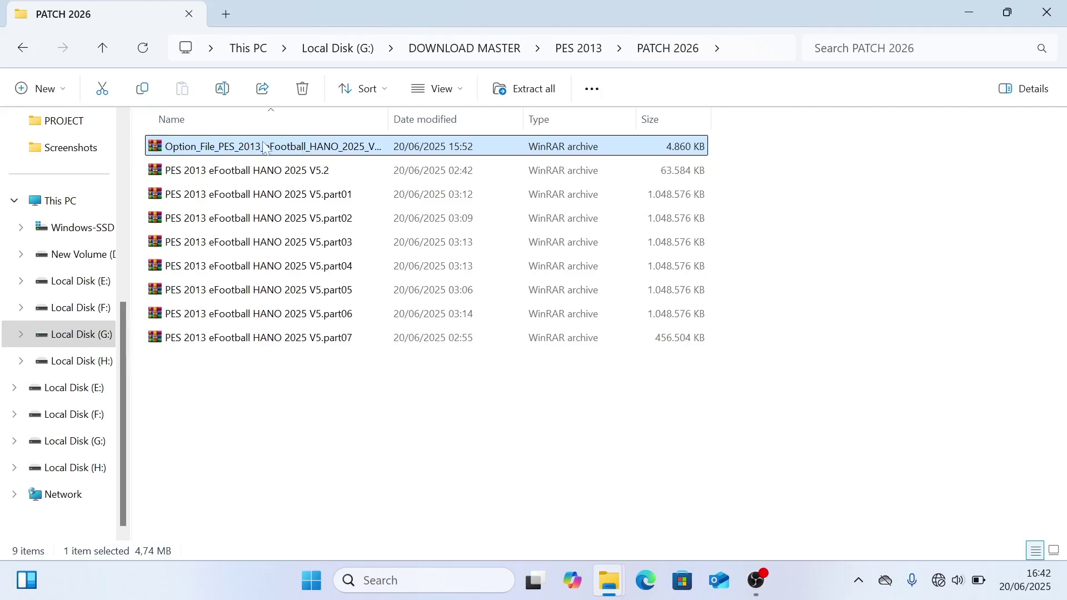
{"action": "right_click", "coordinate": [306, 149]}
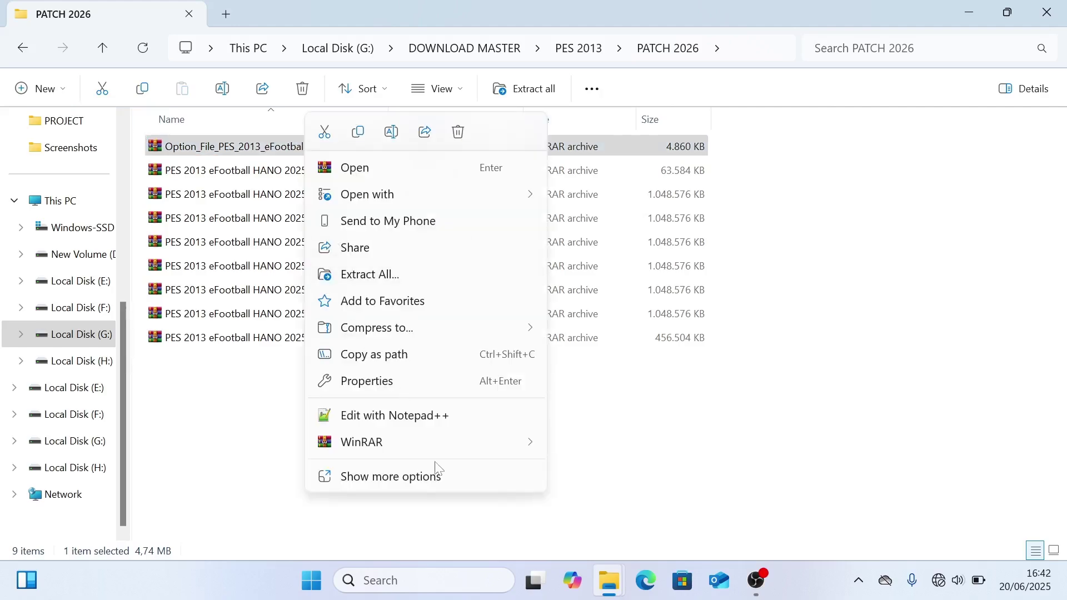
{"action": "mouse_move", "coordinate": [419, 449]}
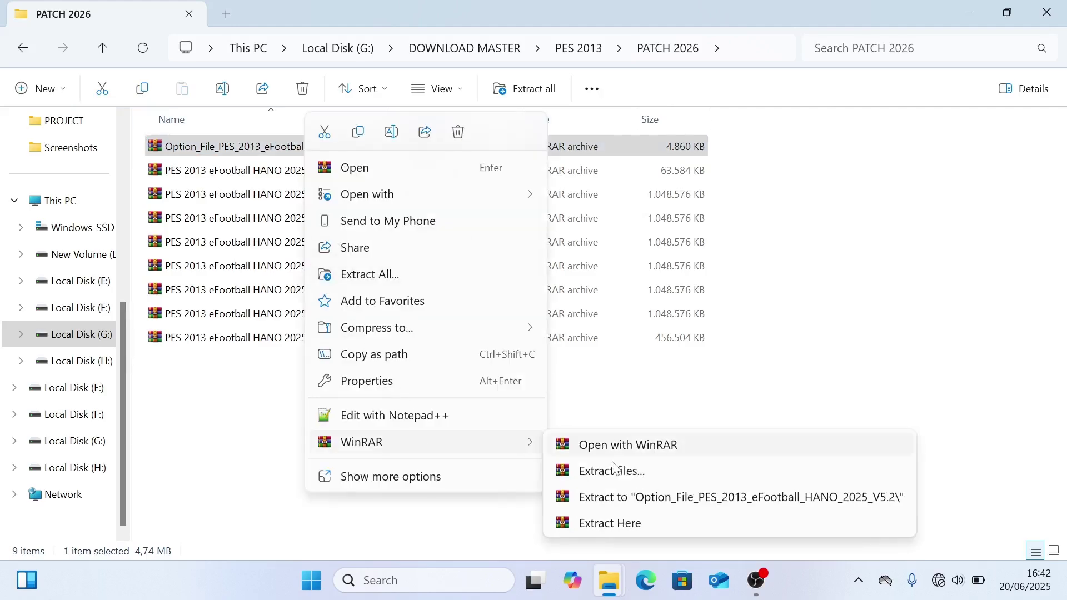
{"action": "left_click", "coordinate": [731, 499]}
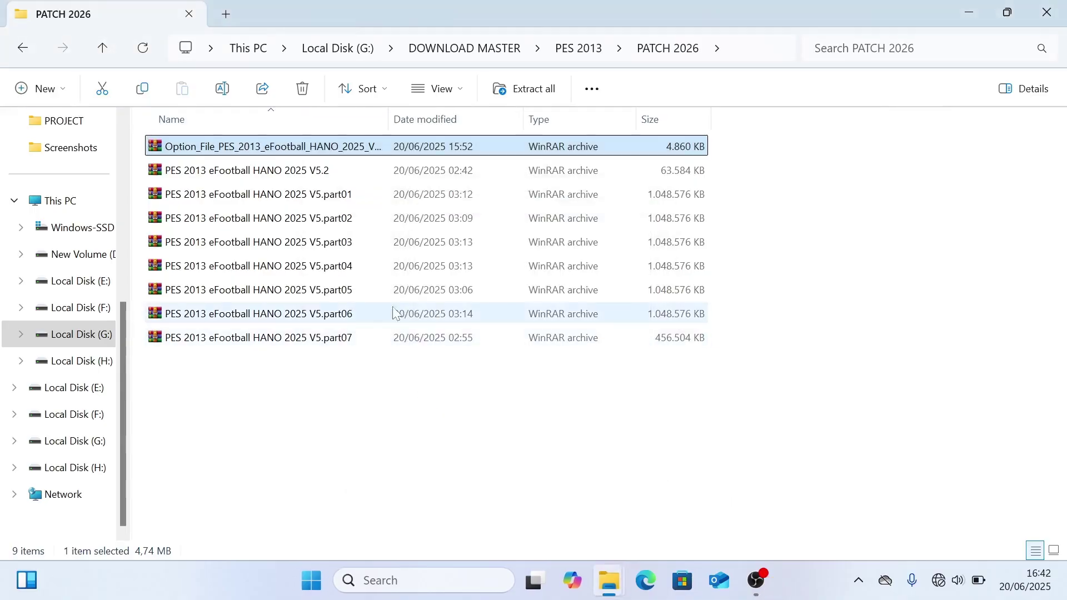
- Cut the Pro Evolution Soccer 2013 folder from the KONAMI subfolder of the extracted option file folder
{"action": "double_click", "coordinate": [281, 364]}
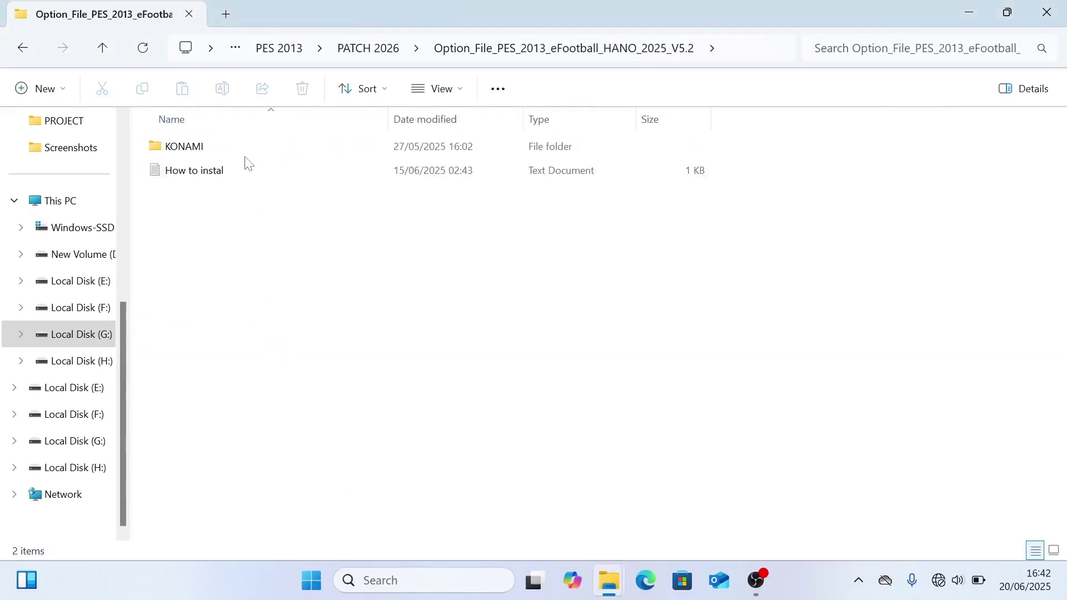
{"action": "double_click", "coordinate": [201, 153]}
{"action": "left_click", "coordinate": [207, 149]}
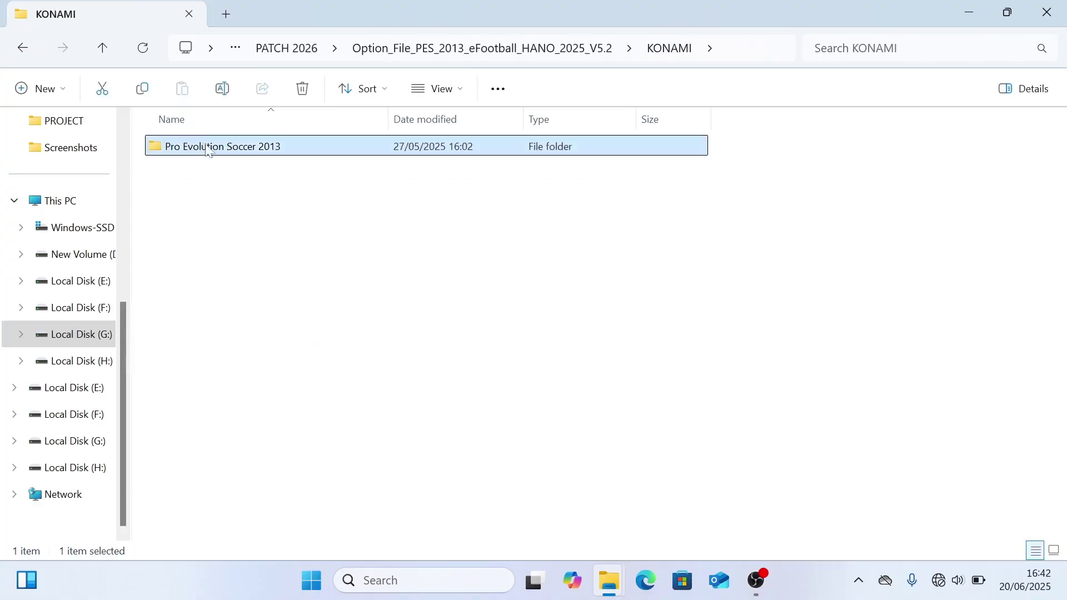
{"action": "right_click", "coordinate": [287, 154]}
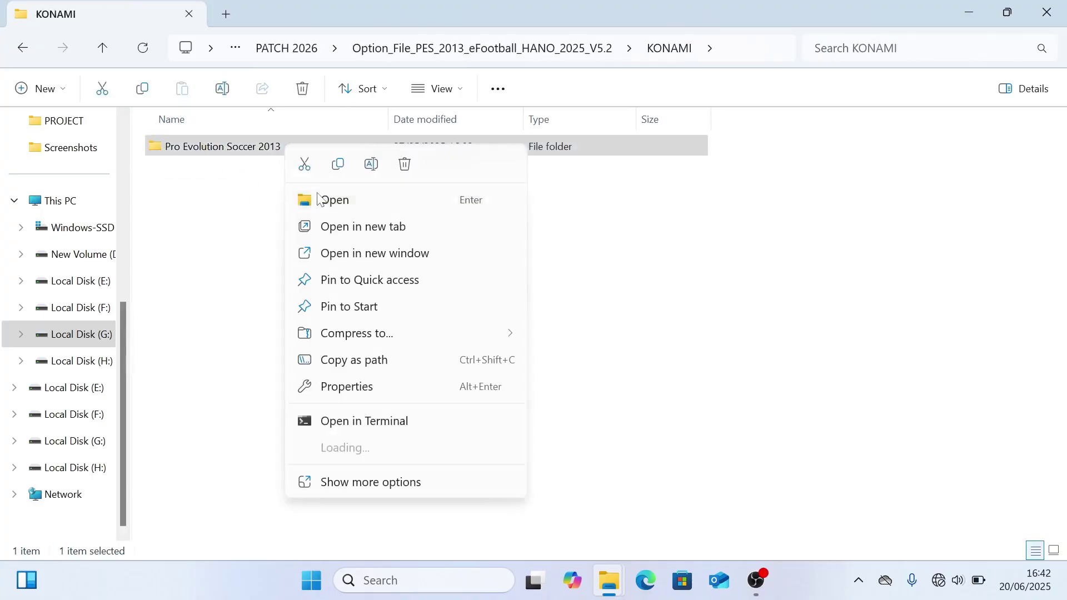
{"action": "left_click", "coordinate": [305, 167]}
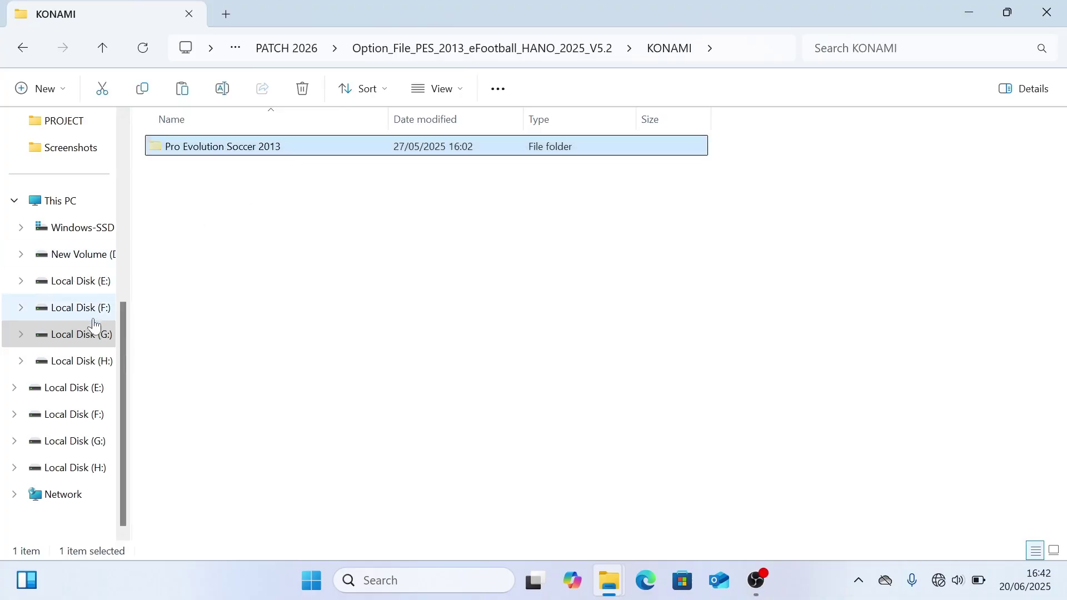
- Paste the Pro Evolution Soccer 2013 folder into the KONAMI folder in Documents and check its save subfolder
{"action": "scroll", "coordinate": [78, 303], "scroll_direction": "up", "scroll_amount": 3}
{"action": "left_click", "coordinate": [66, 213]}
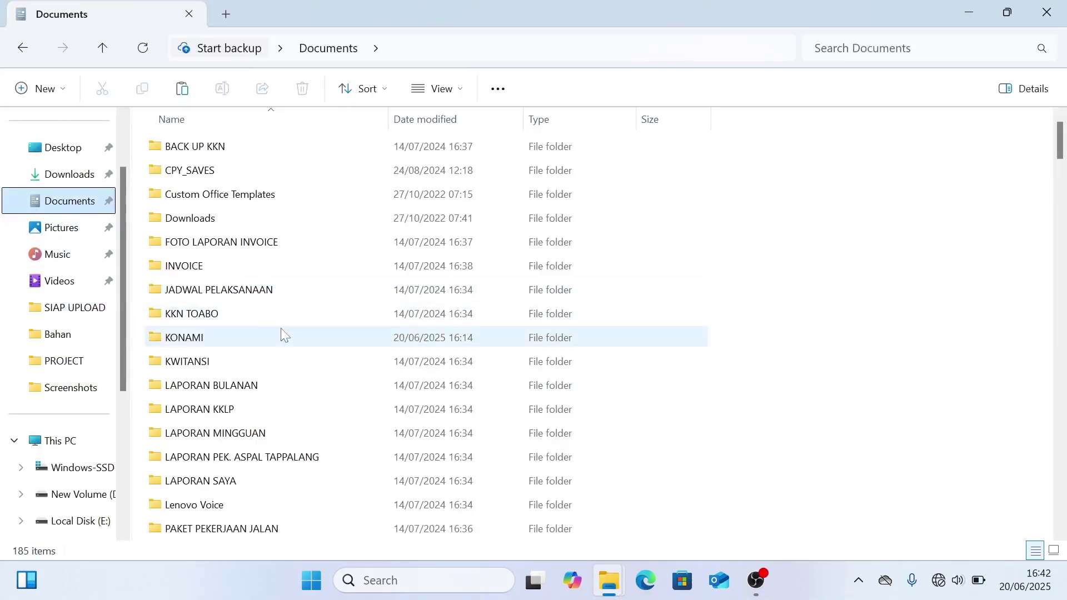
{"action": "left_click", "coordinate": [224, 343]}
{"action": "double_click", "coordinate": [225, 343]}
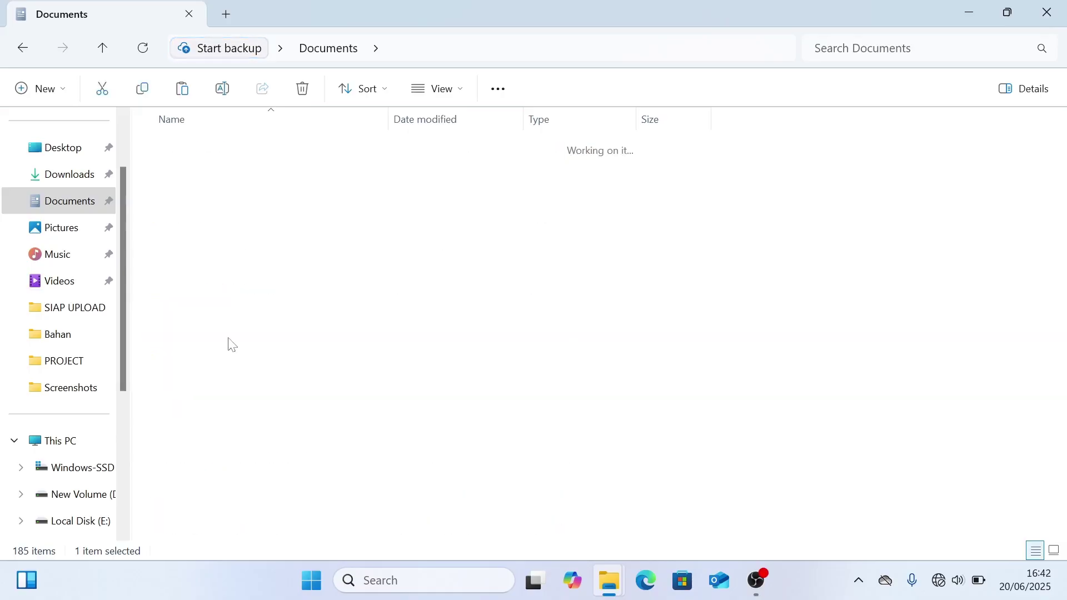
{"action": "right_click", "coordinate": [367, 232]}
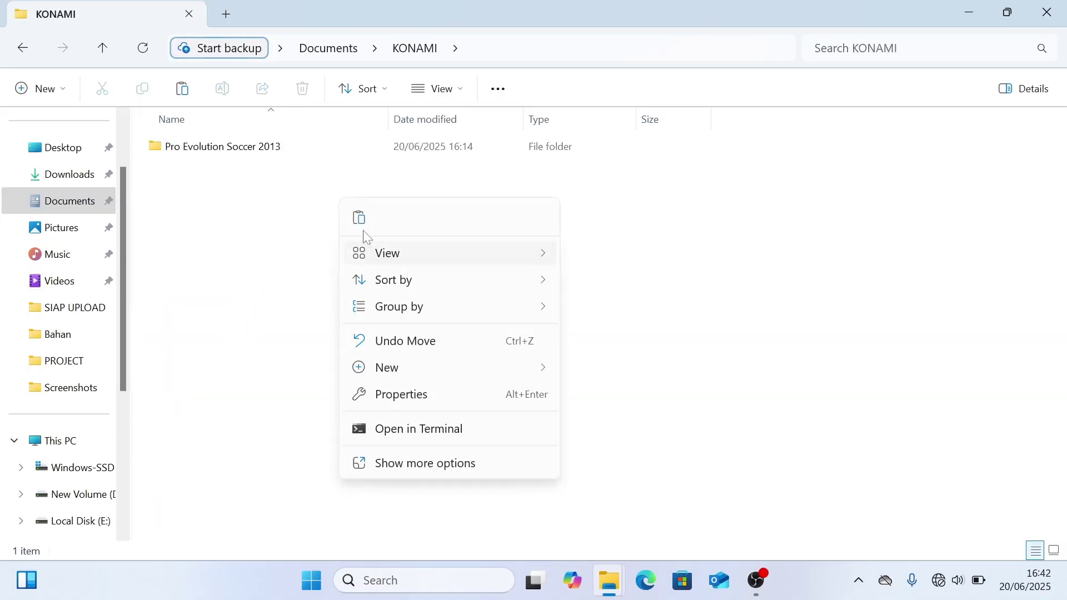
{"action": "left_click", "coordinate": [357, 217]}
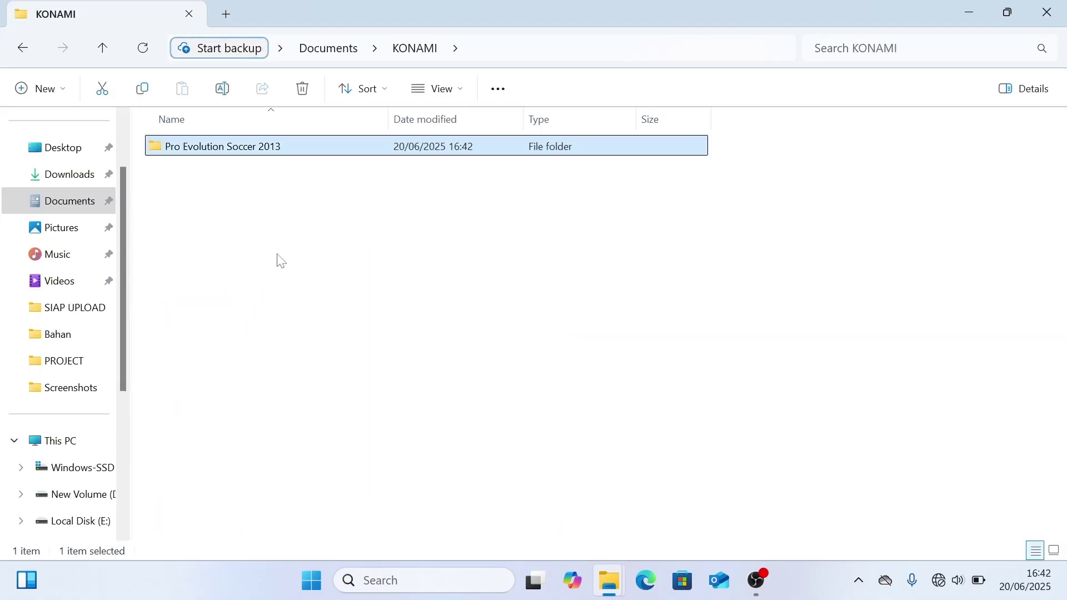
{"action": "double_click", "coordinate": [245, 149]}
{"action": "double_click", "coordinate": [215, 149]}
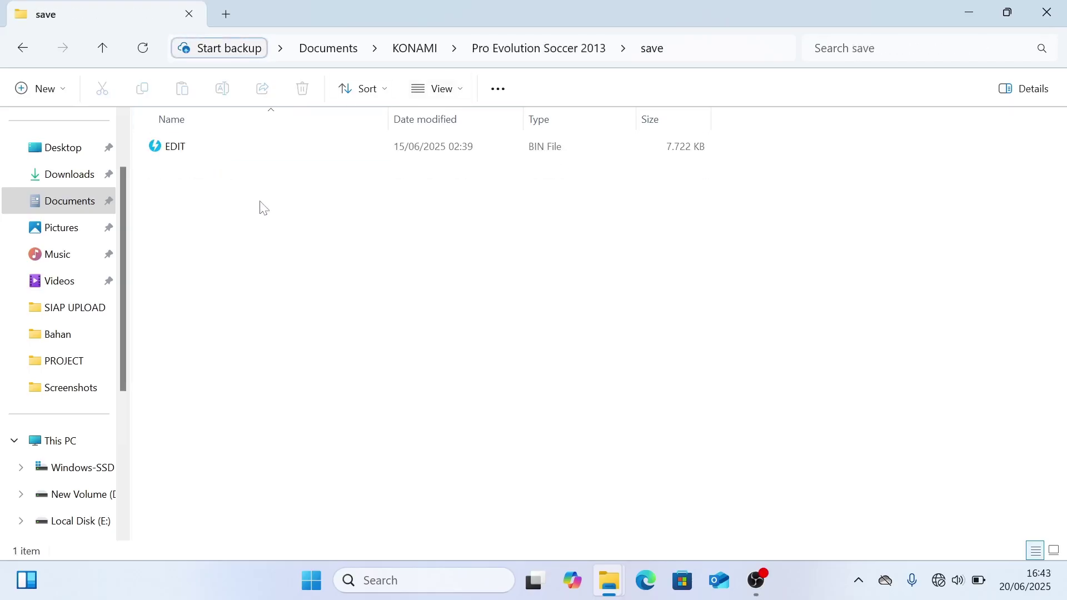
- Go back to the PATCH 2026 folder on Local Disk (G:), inside DOWNLOAD MASTER and PES 2013
{"action": "scroll", "coordinate": [81, 317], "scroll_direction": "down", "scroll_amount": 3}
{"action": "scroll", "coordinate": [81, 316], "scroll_direction": "up", "scroll_amount": 3}
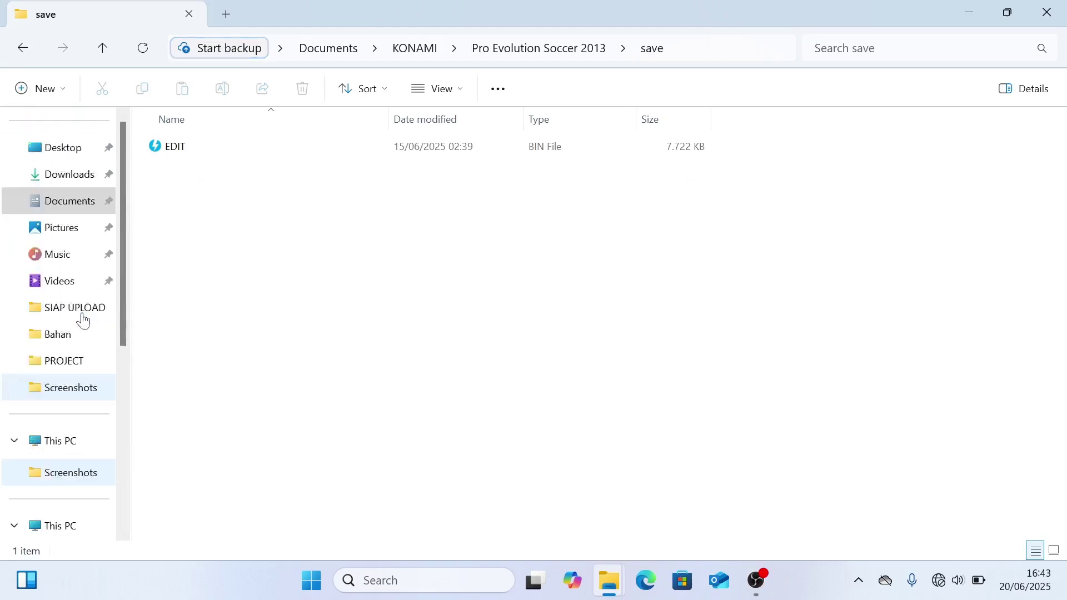
{"action": "scroll", "coordinate": [81, 317], "scroll_direction": "down", "scroll_amount": 3}
{"action": "scroll", "coordinate": [97, 333], "scroll_direction": "up", "scroll_amount": 4}
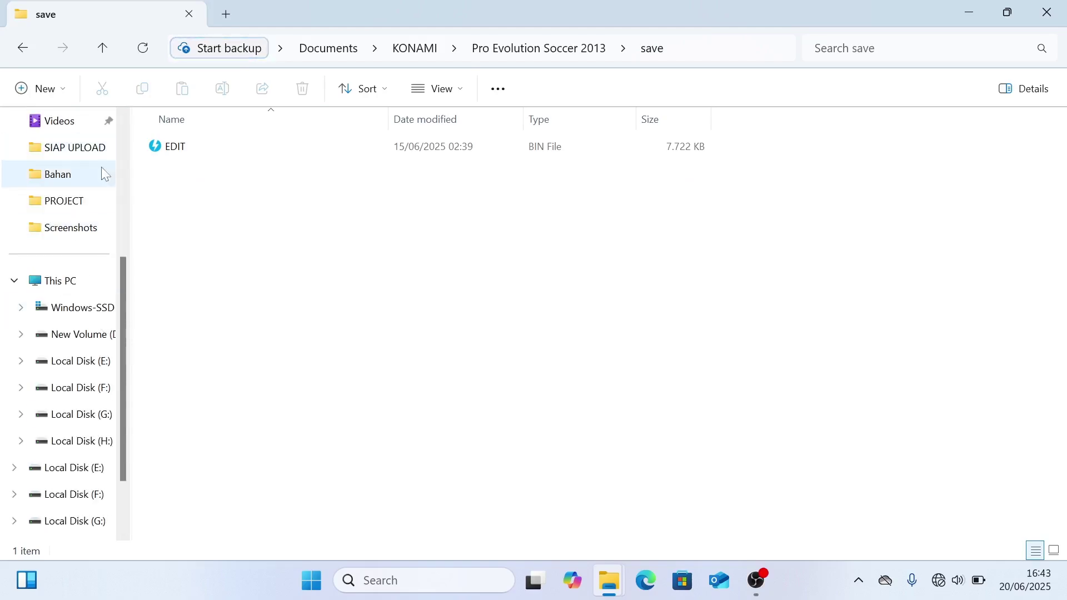
{"action": "scroll", "coordinate": [90, 298], "scroll_direction": "down", "scroll_amount": 1}
{"action": "scroll", "coordinate": [90, 297], "scroll_direction": "down", "scroll_amount": 1}
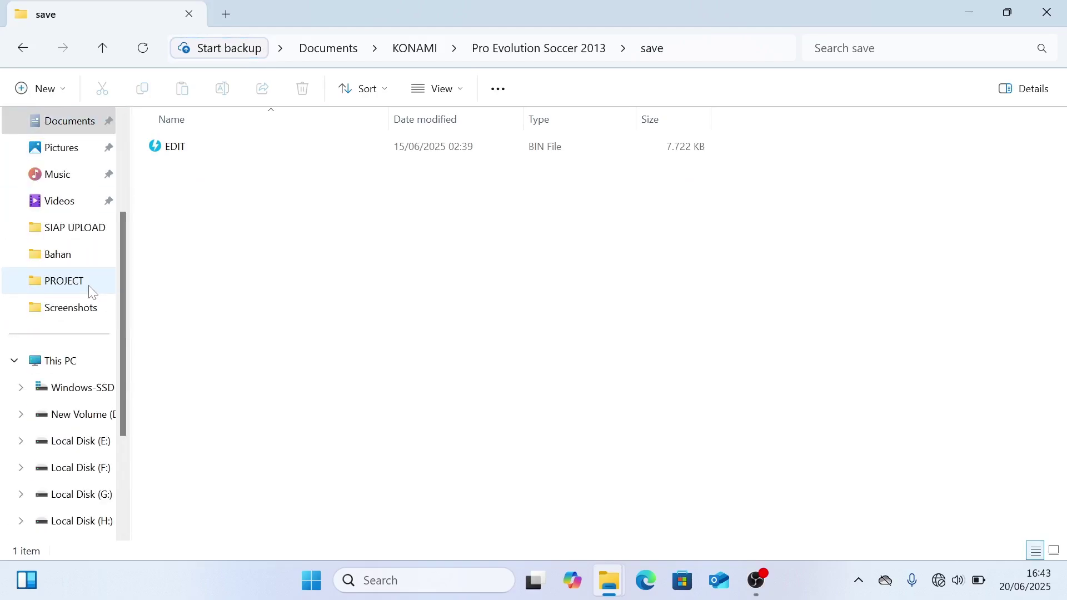
{"action": "scroll", "coordinate": [89, 285], "scroll_direction": "up", "scroll_amount": 2}
{"action": "scroll", "coordinate": [83, 280], "scroll_direction": "down", "scroll_amount": 4}
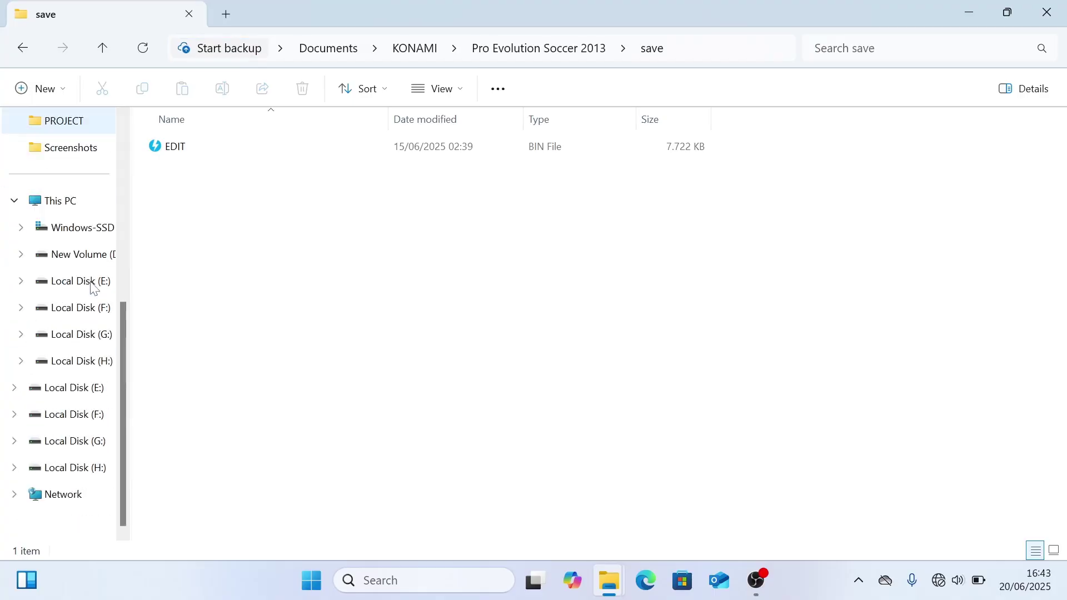
{"action": "left_click", "coordinate": [96, 334]}
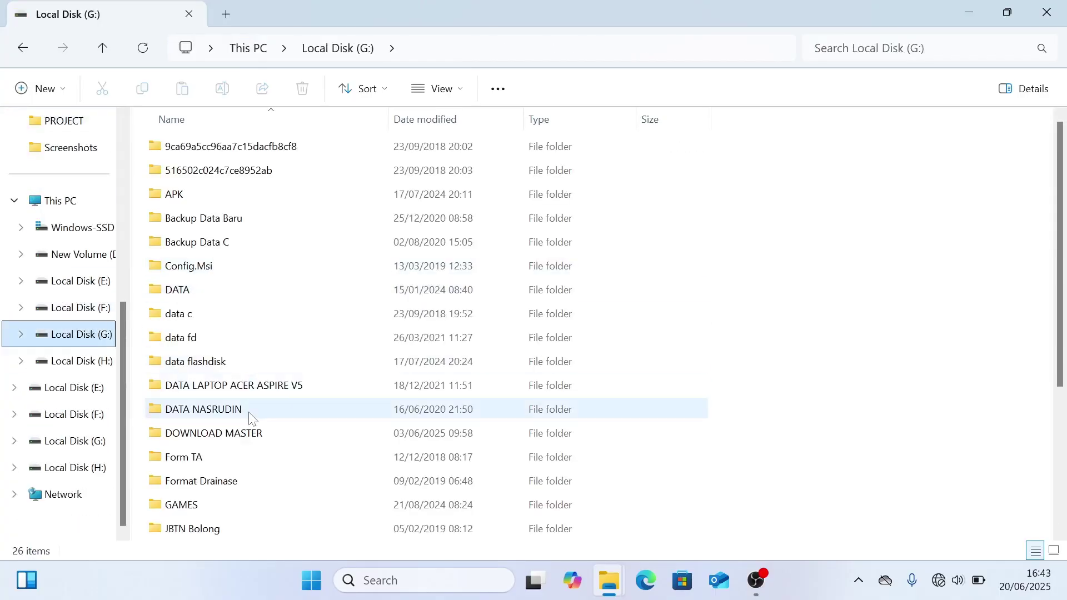
{"action": "double_click", "coordinate": [251, 418]}
{"action": "left_click", "coordinate": [20, 50]}
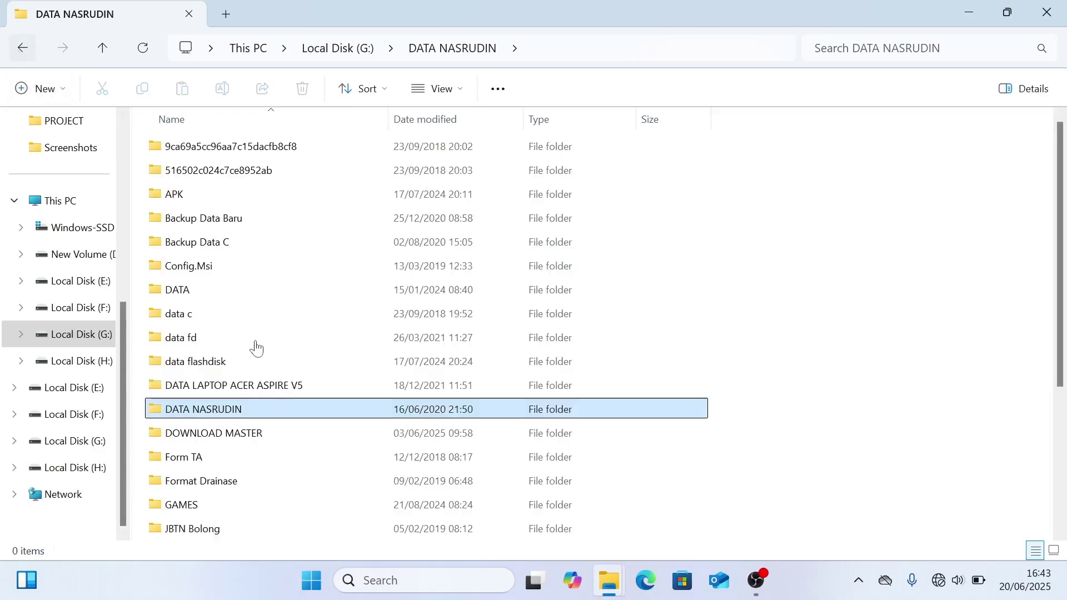
{"action": "double_click", "coordinate": [257, 433]}
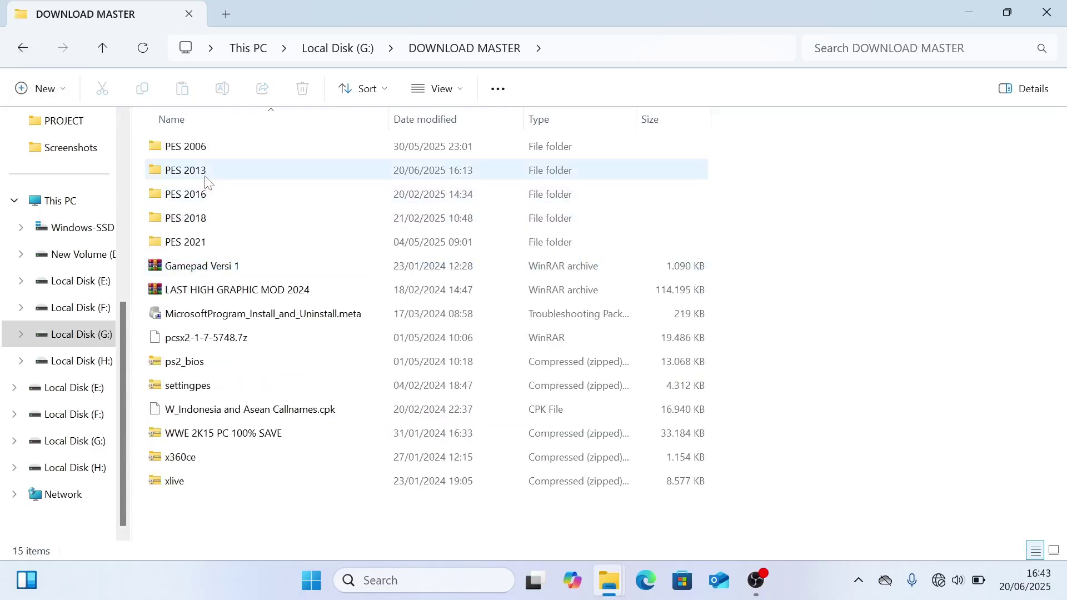
{"action": "double_click", "coordinate": [208, 176]}
{"action": "double_click", "coordinate": [222, 149]}
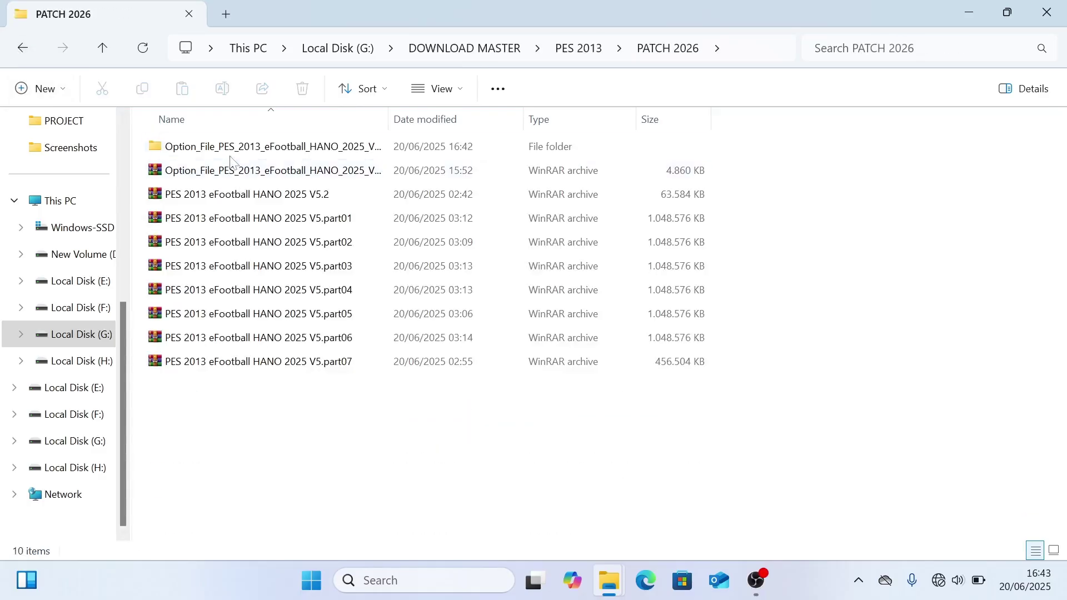
- Check what is left in the KONAMI subfolder of the extracted option file folder
{"action": "double_click", "coordinate": [233, 152]}
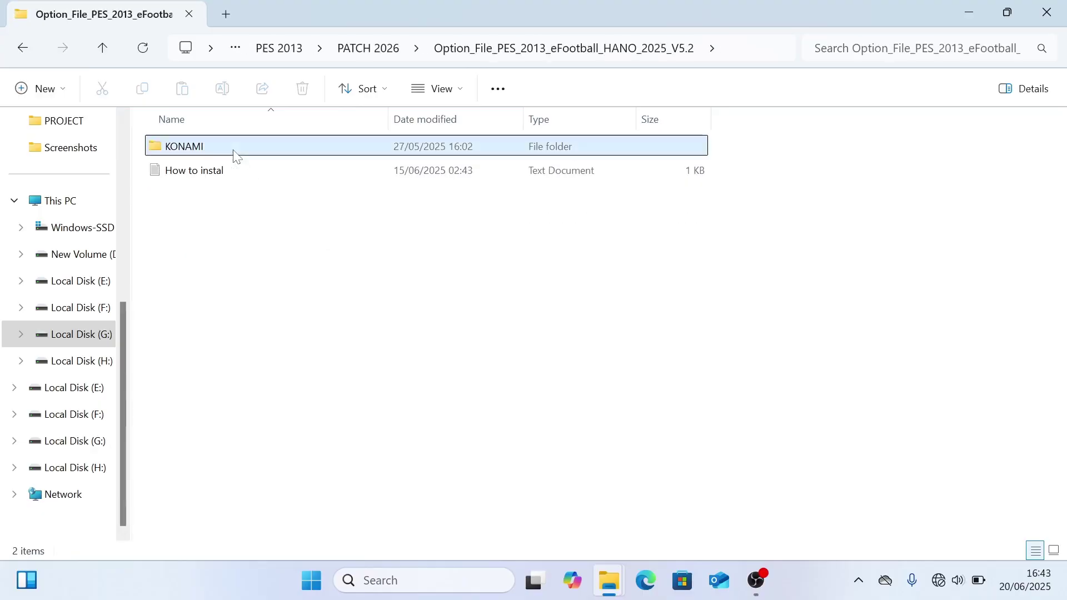
{"action": "double_click", "coordinate": [237, 154]}
{"action": "left_click", "coordinate": [24, 47]}
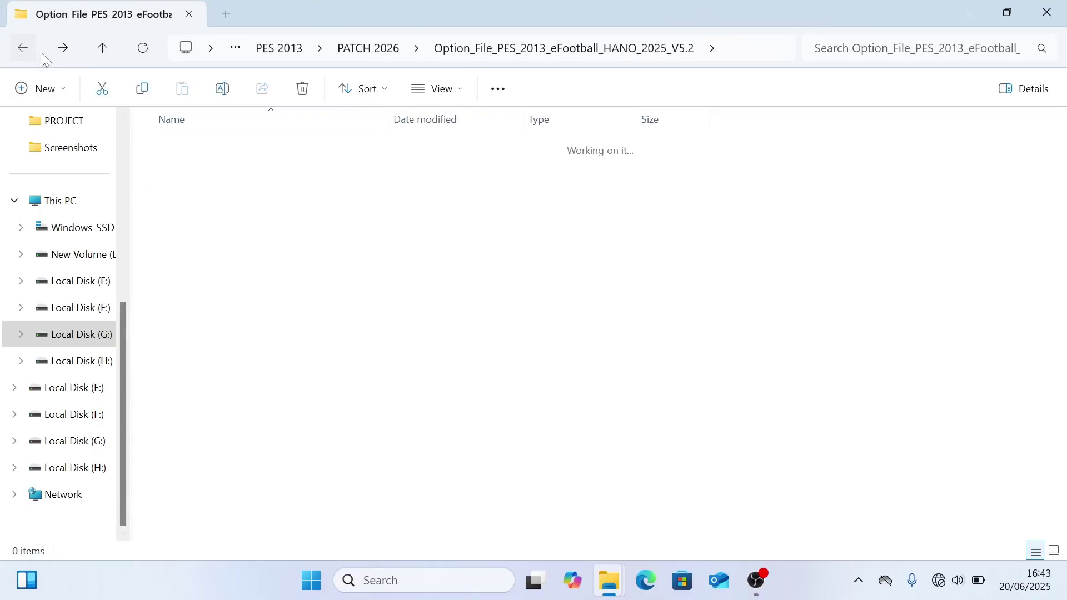
- Permanently delete the extracted Option_File_PES_2013_eFootball_HANO_2025_V5.2 folder from PATCH 2026 and close that window
{"action": "left_click", "coordinate": [23, 47]}
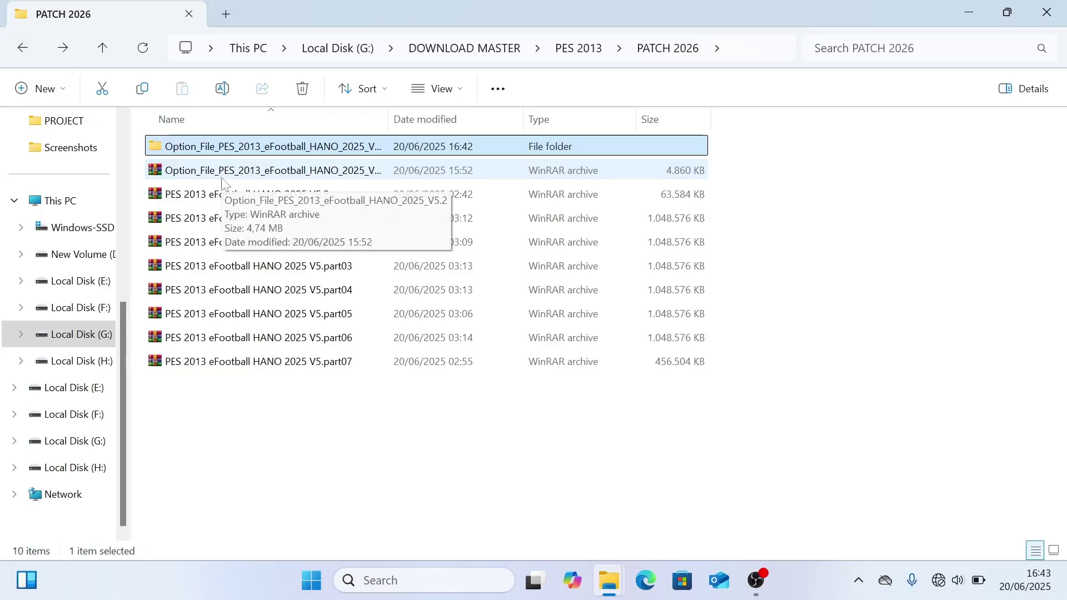
{"action": "key", "text": "shift+Delete"}
{"action": "key", "text": "Return"}
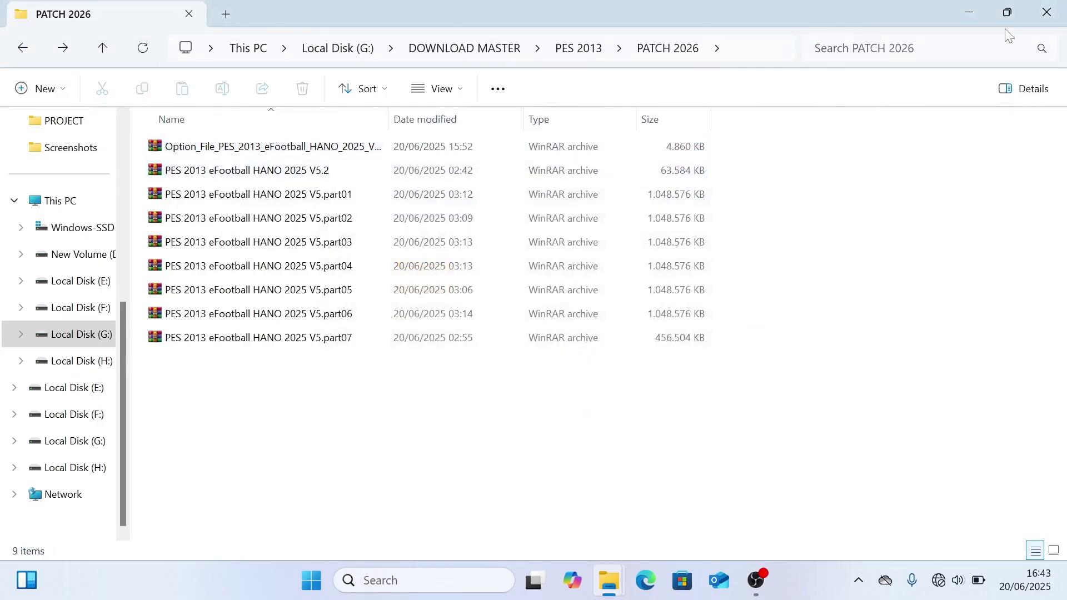
{"action": "left_click", "coordinate": [1047, 12]}
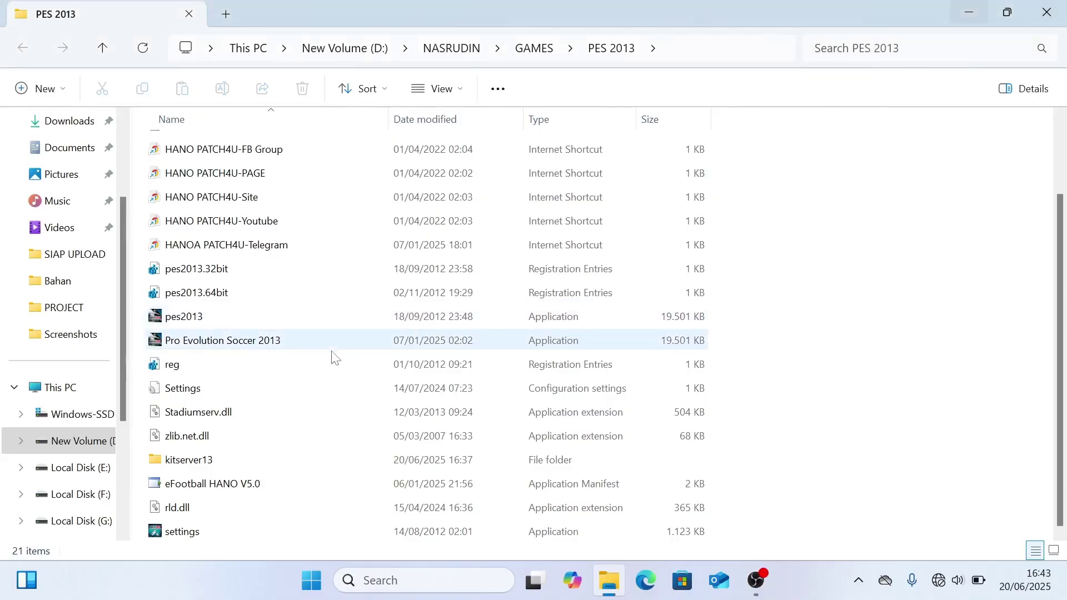
- Look over the files in the PES 2013 game folder and the contents of its eFootball HANO V5 subfolder
{"action": "scroll", "coordinate": [338, 358], "scroll_direction": "up", "scroll_amount": 2}
{"action": "scroll", "coordinate": [340, 360], "scroll_direction": "down", "scroll_amount": 2}
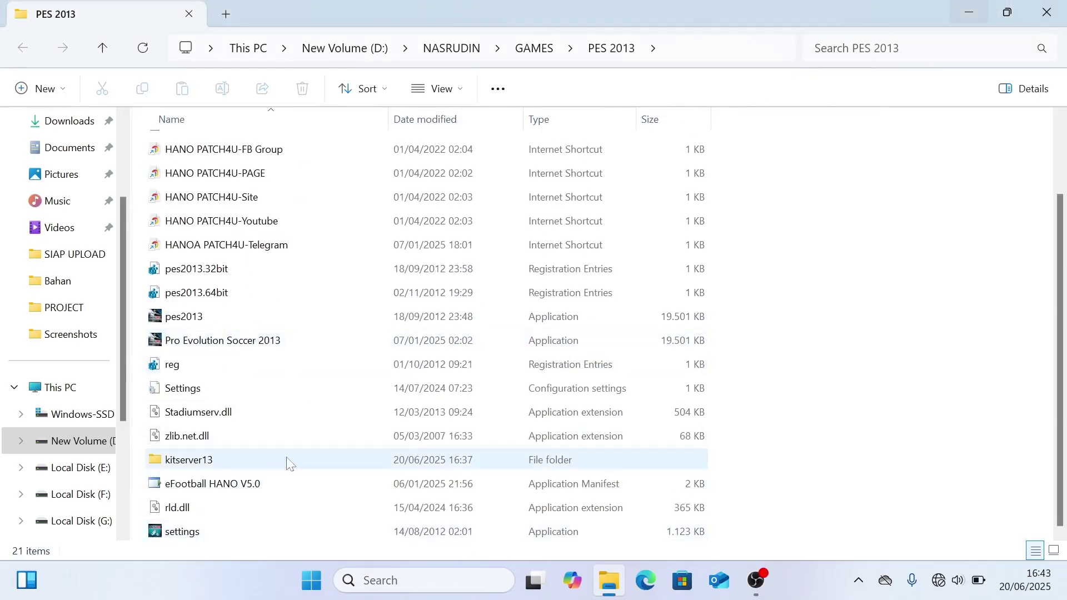
{"action": "scroll", "coordinate": [356, 472], "scroll_direction": "up", "scroll_amount": 2}
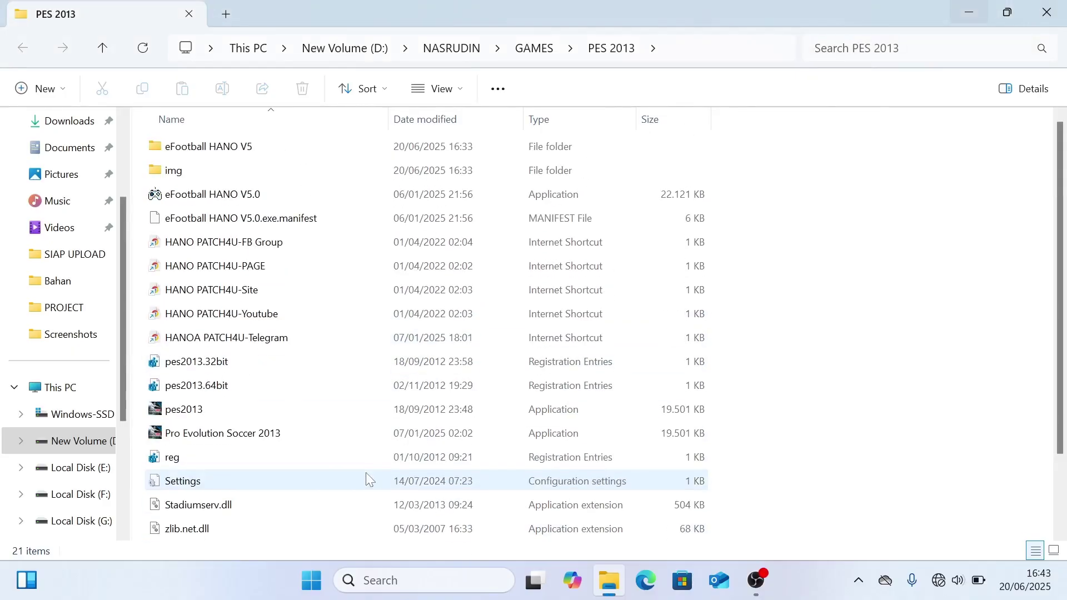
{"action": "double_click", "coordinate": [239, 146]}
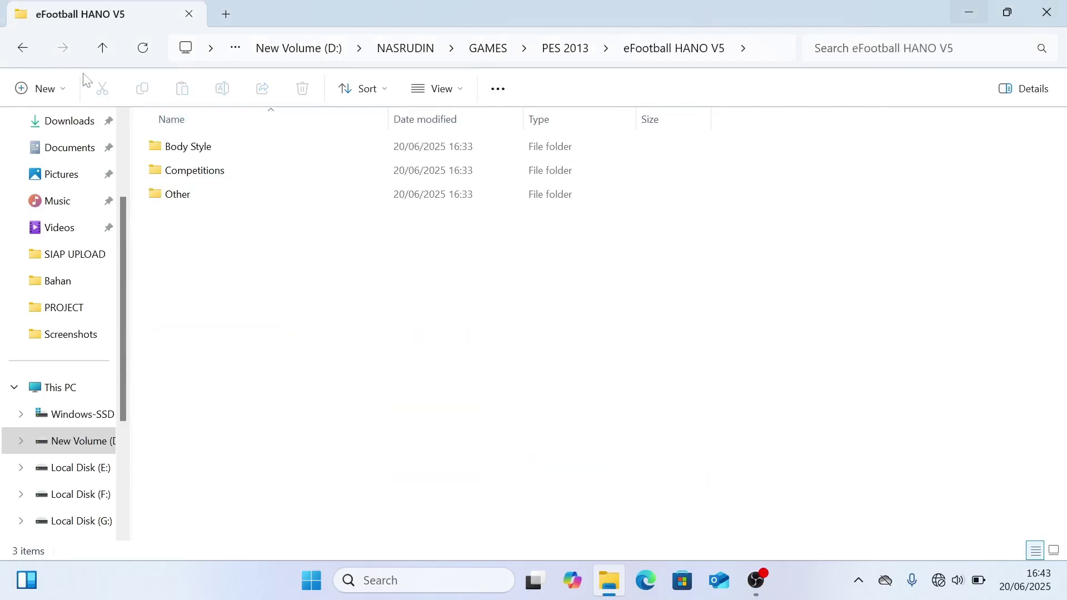
{"action": "left_click", "coordinate": [24, 45]}
{"action": "scroll", "coordinate": [302, 286], "scroll_direction": "down", "scroll_amount": 1}
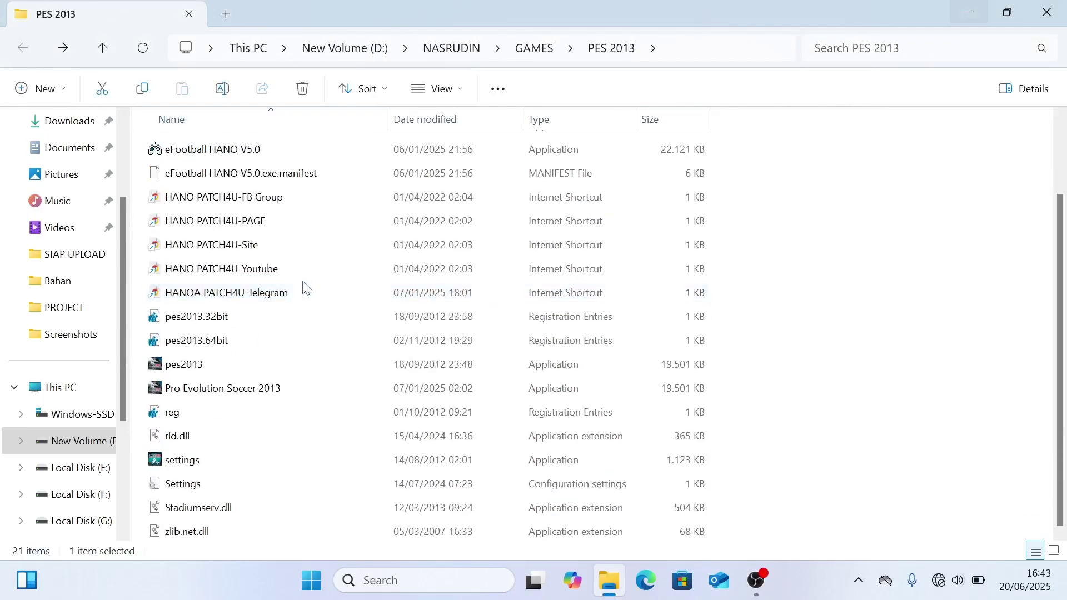
{"action": "scroll", "coordinate": [267, 255], "scroll_direction": "up", "scroll_amount": 1}
- Launch the eFootball HANO V5.0 application from the game folder and move its selector window fully into view
{"action": "left_click", "coordinate": [240, 244]}
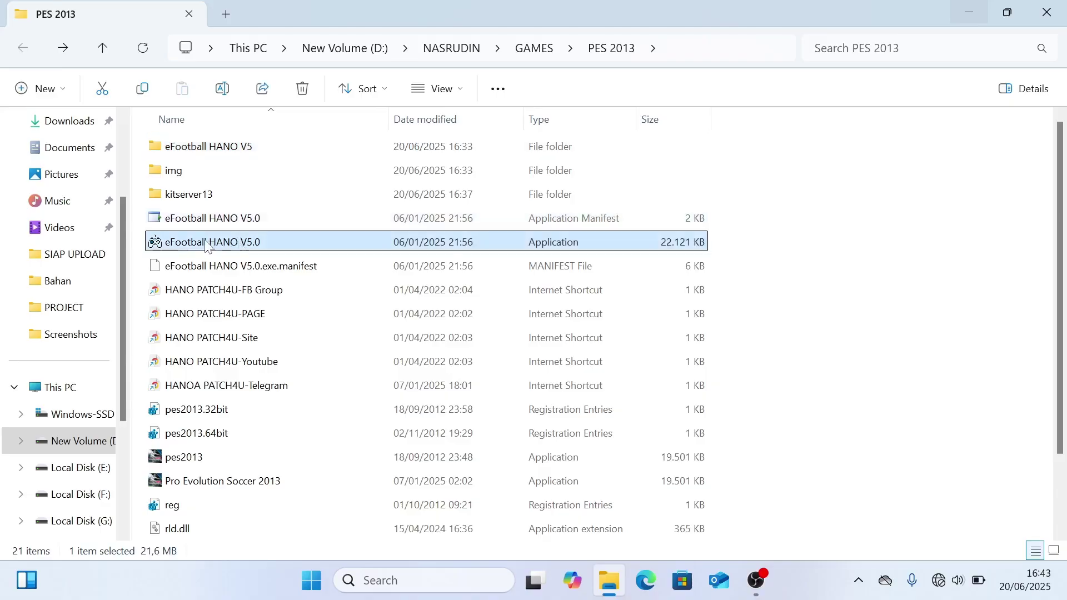
{"action": "double_click", "coordinate": [270, 244]}
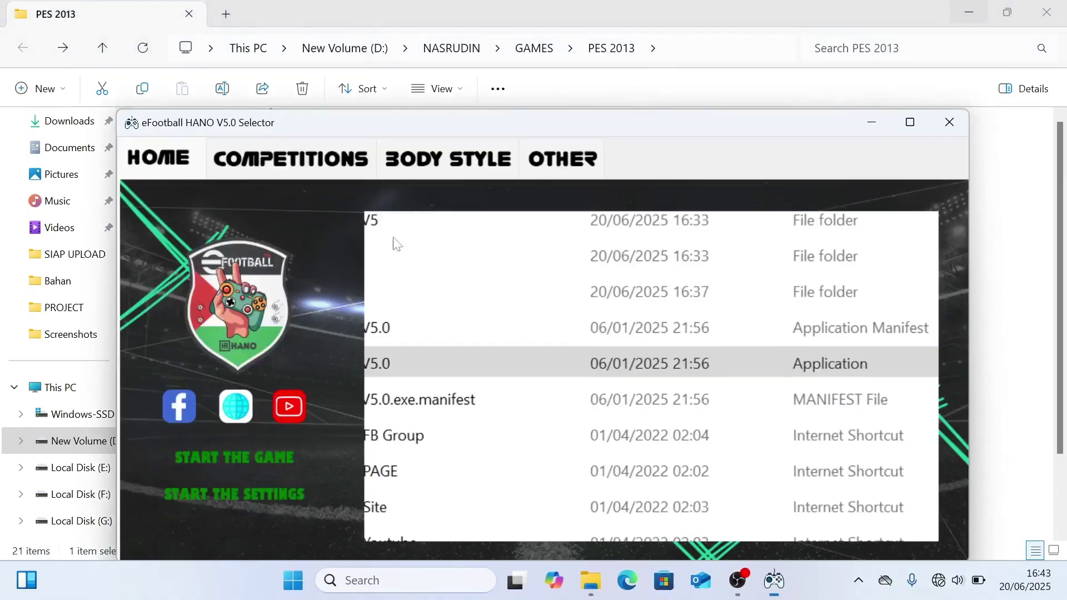
{"action": "left_click_drag", "start_coordinate": [511, 118], "coordinate": [512, 67]}
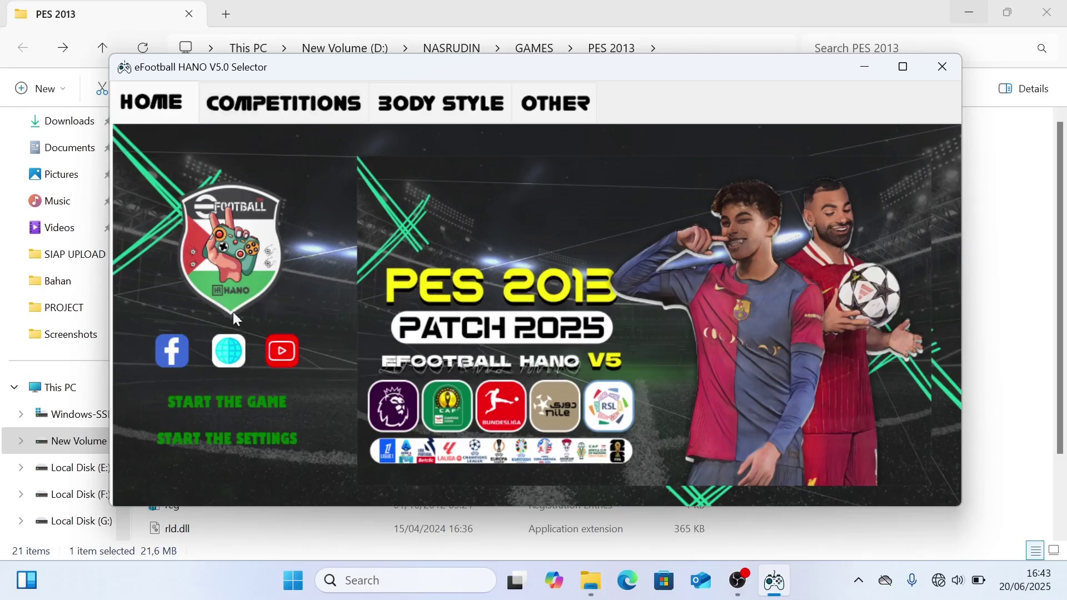
- Preview the eFootball 25, FC 25 and Premier League competition mods, and leave FC 25 selected
{"action": "left_click", "coordinate": [269, 116]}
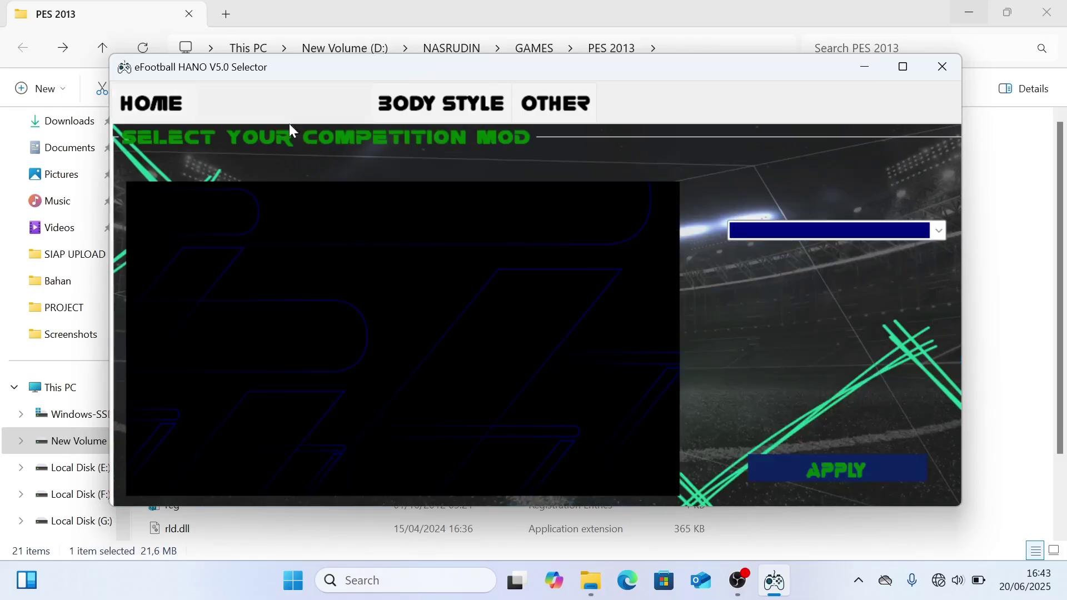
{"action": "left_click", "coordinate": [939, 232]}
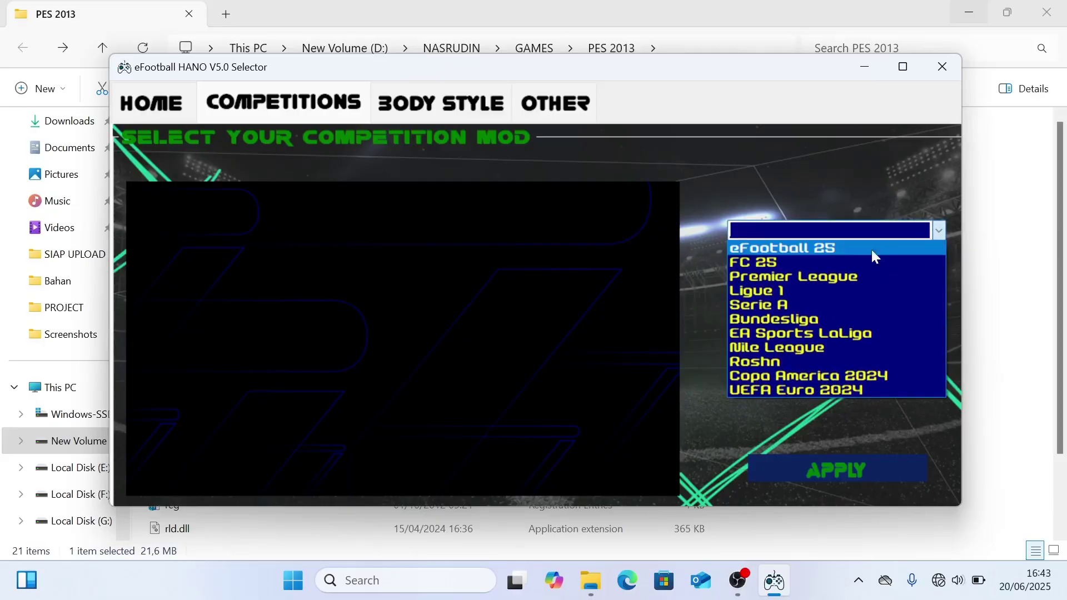
{"action": "left_click", "coordinate": [813, 253]}
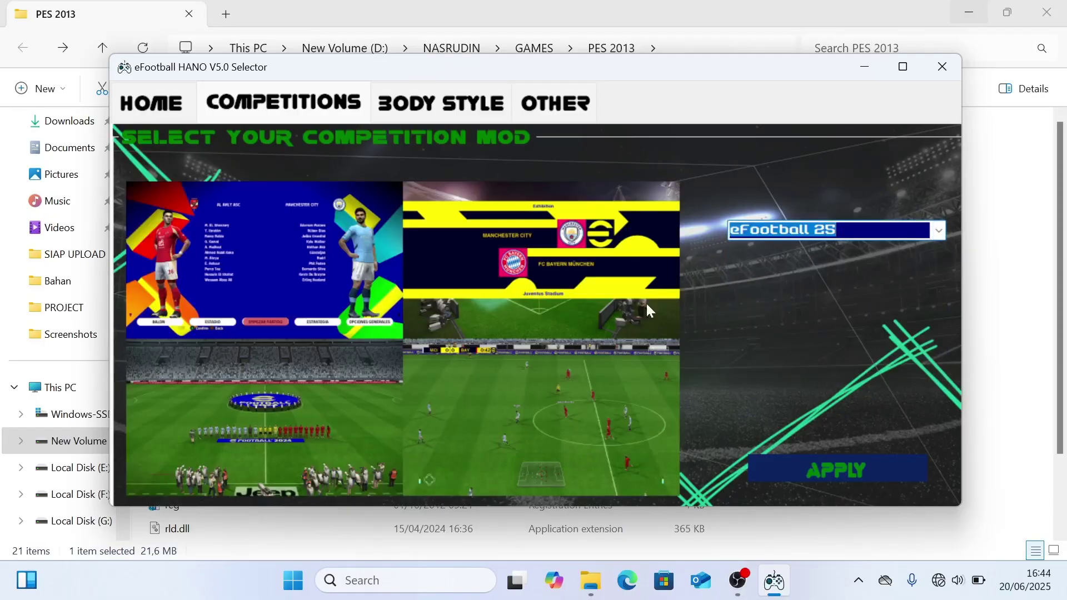
{"action": "left_click", "coordinate": [942, 238]}
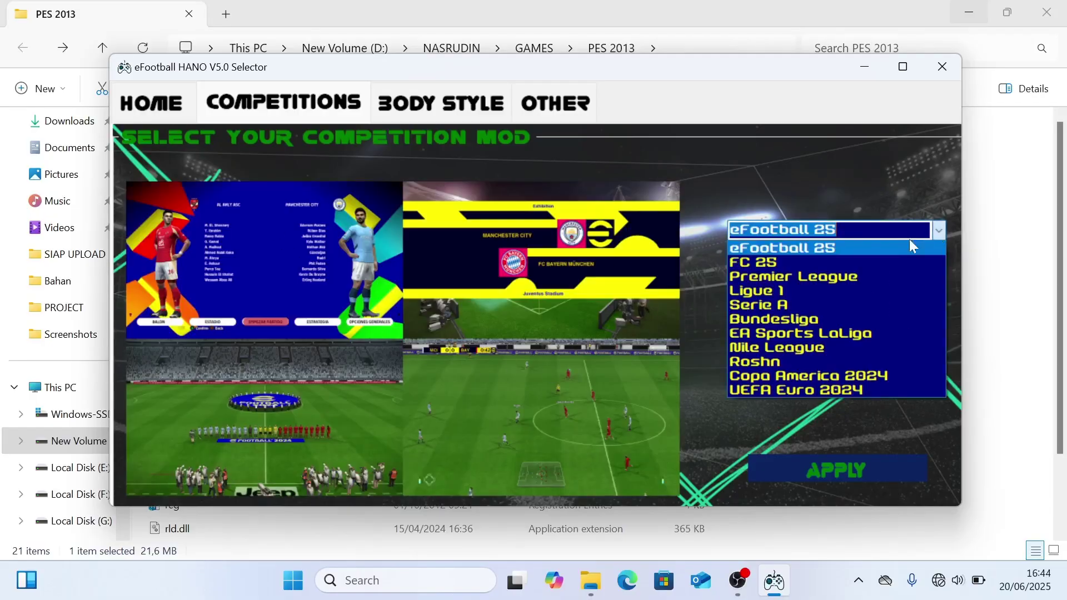
{"action": "left_click", "coordinate": [815, 267]}
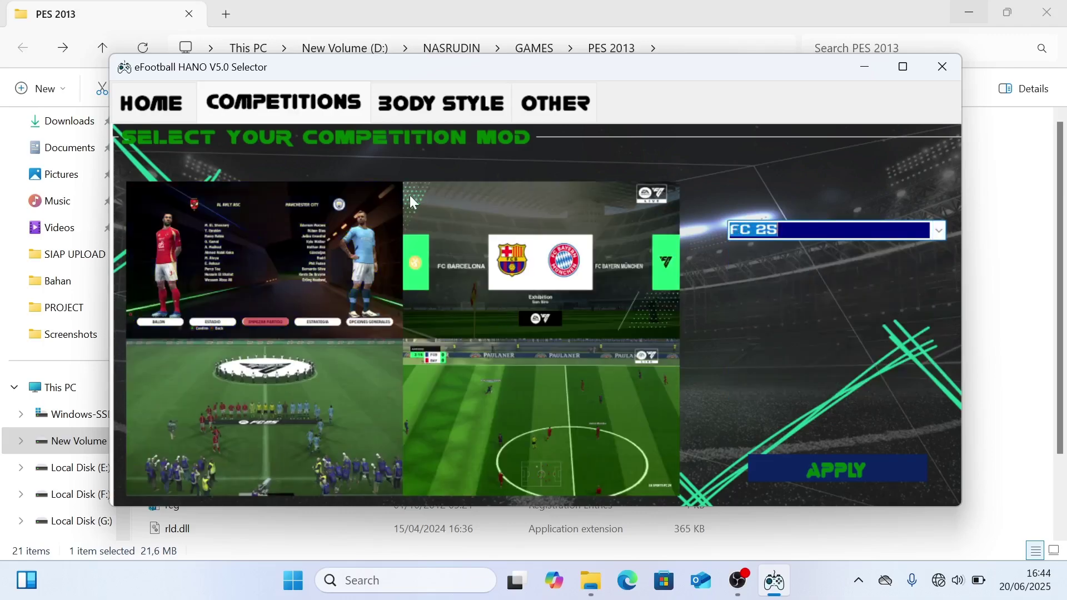
{"action": "left_click", "coordinate": [942, 236]}
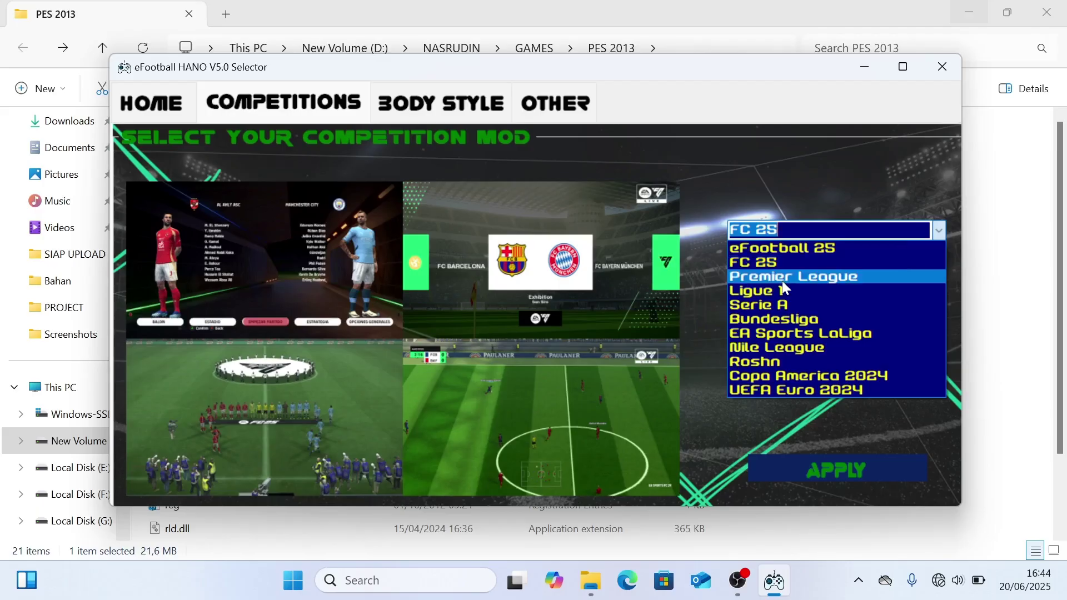
{"action": "left_click", "coordinate": [783, 280]}
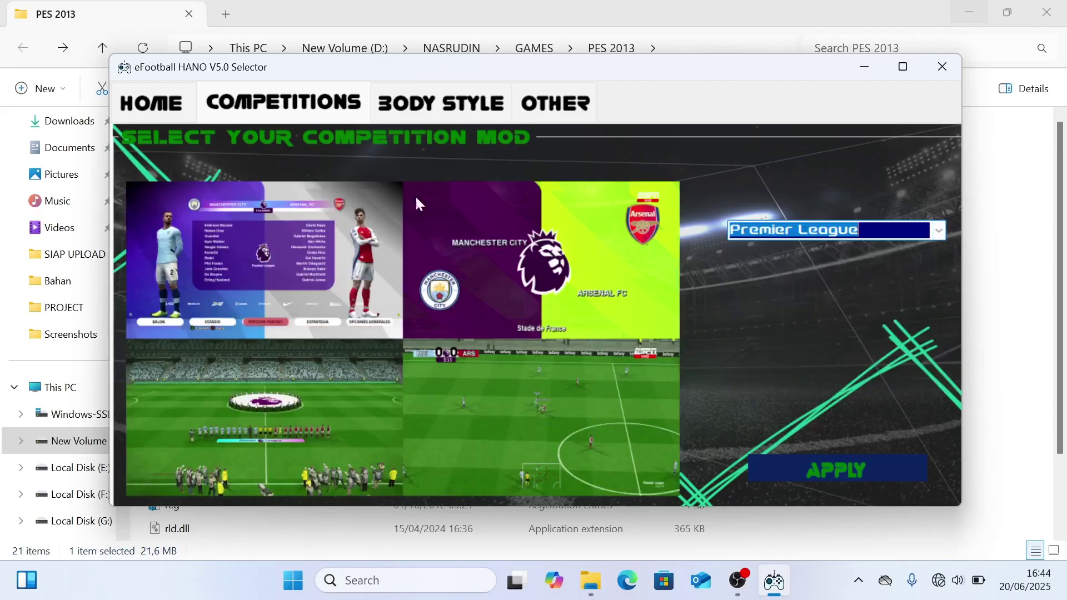
{"action": "left_click", "coordinate": [939, 231]}
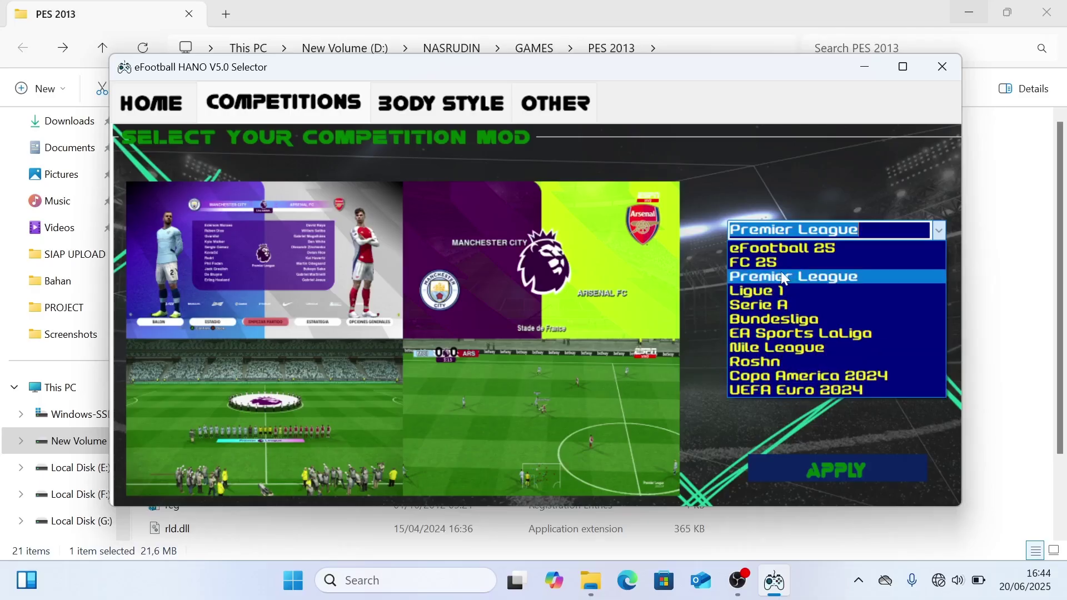
{"action": "left_click", "coordinate": [768, 257]}
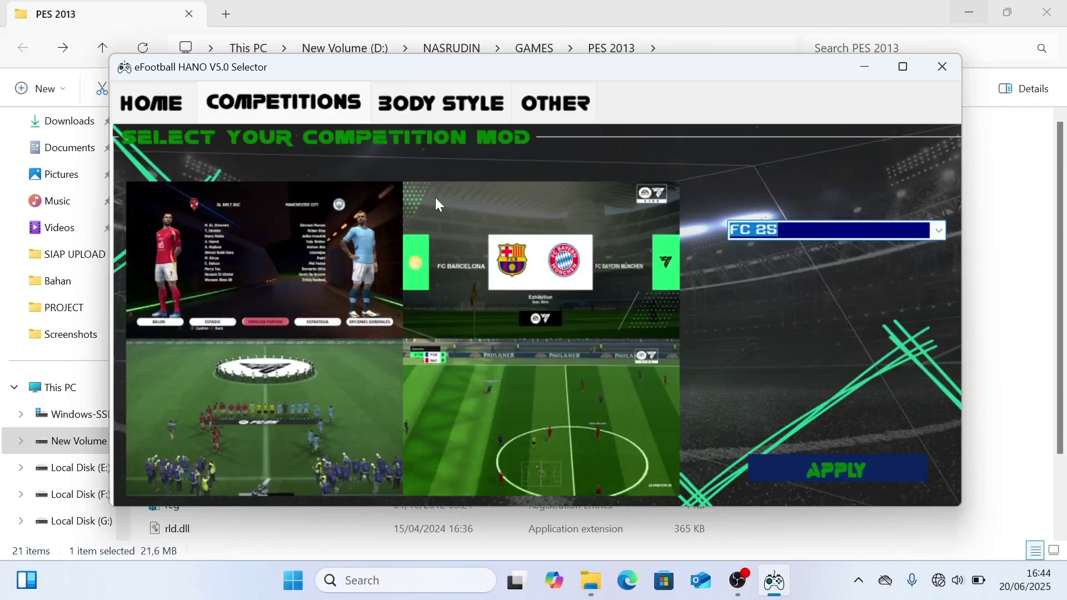
- Preview body styles 1, 2 and 3 among the body style mods, and leave Style 1 selected
{"action": "left_click", "coordinate": [416, 100]}
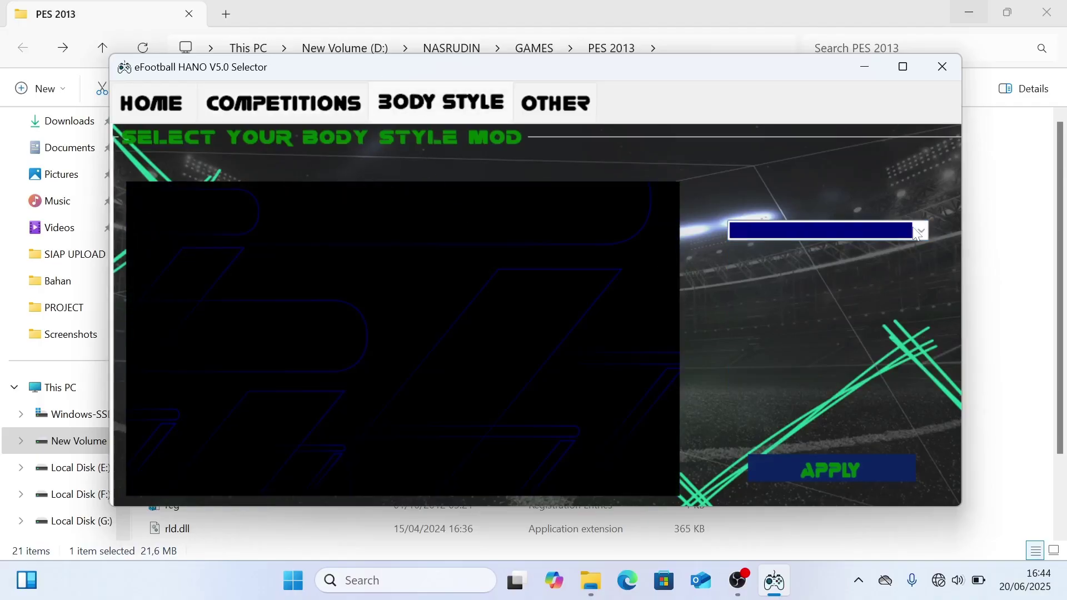
{"action": "left_click", "coordinate": [922, 231]}
{"action": "left_click", "coordinate": [827, 245]}
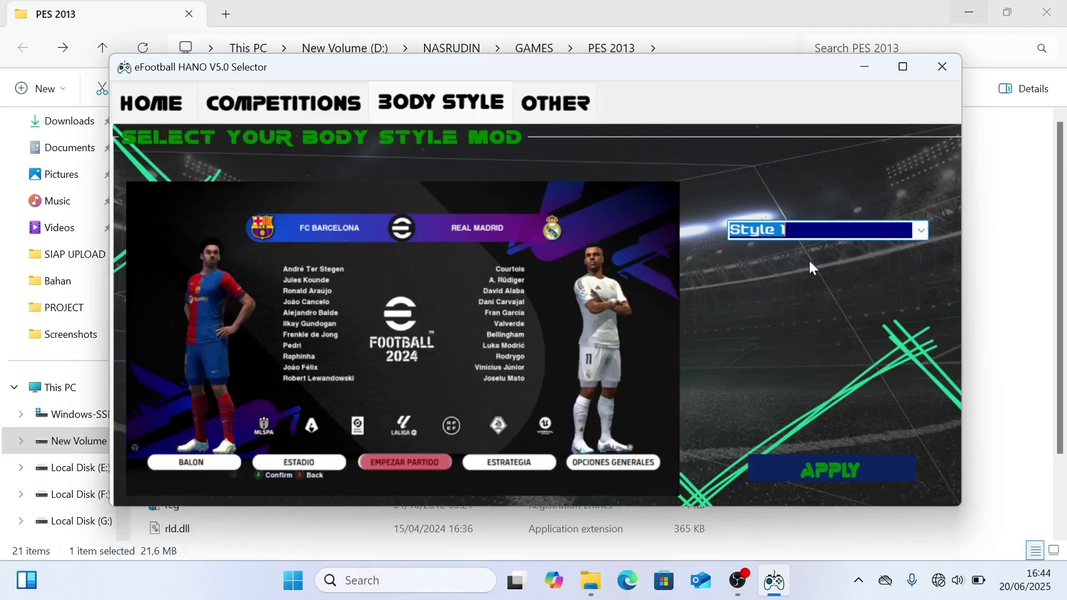
{"action": "left_click", "coordinate": [921, 232]}
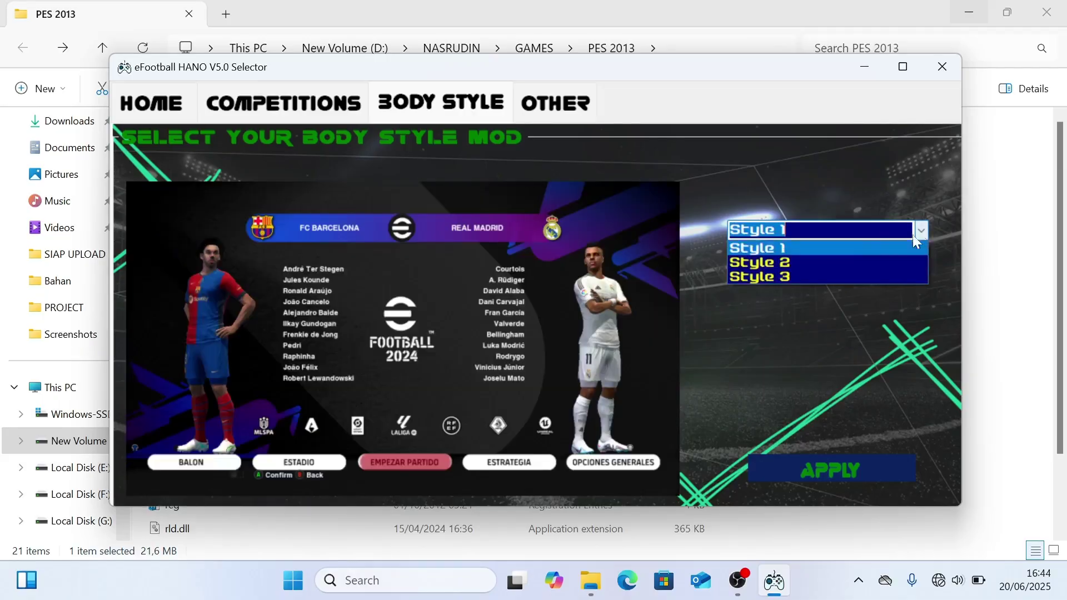
{"action": "left_click", "coordinate": [804, 272]}
{"action": "left_click", "coordinate": [831, 230]}
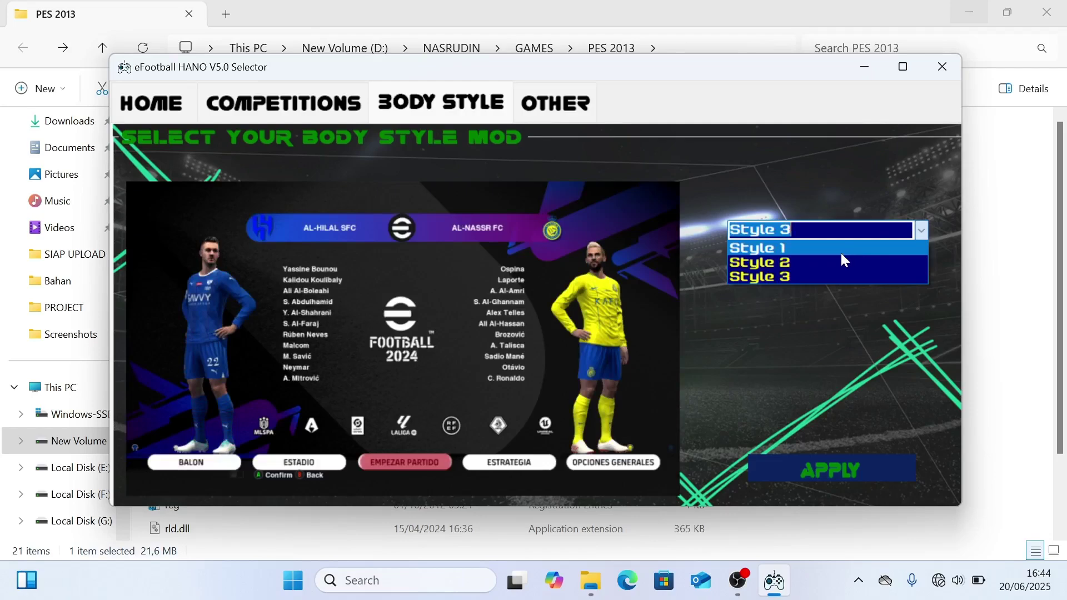
{"action": "left_click", "coordinate": [838, 257]}
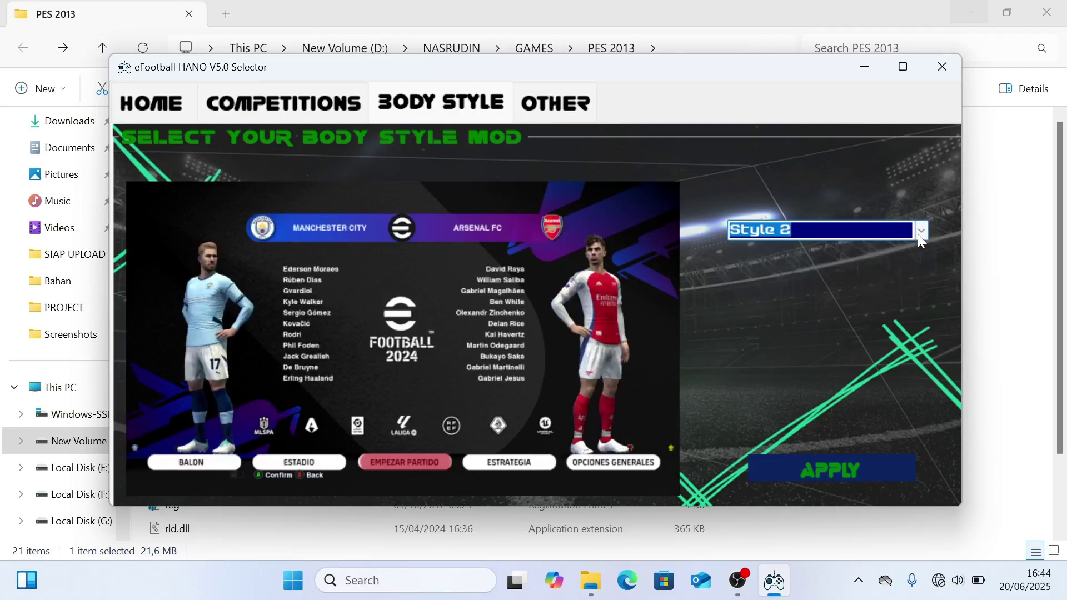
{"action": "left_click", "coordinate": [922, 231]}
{"action": "left_click", "coordinate": [830, 249]}
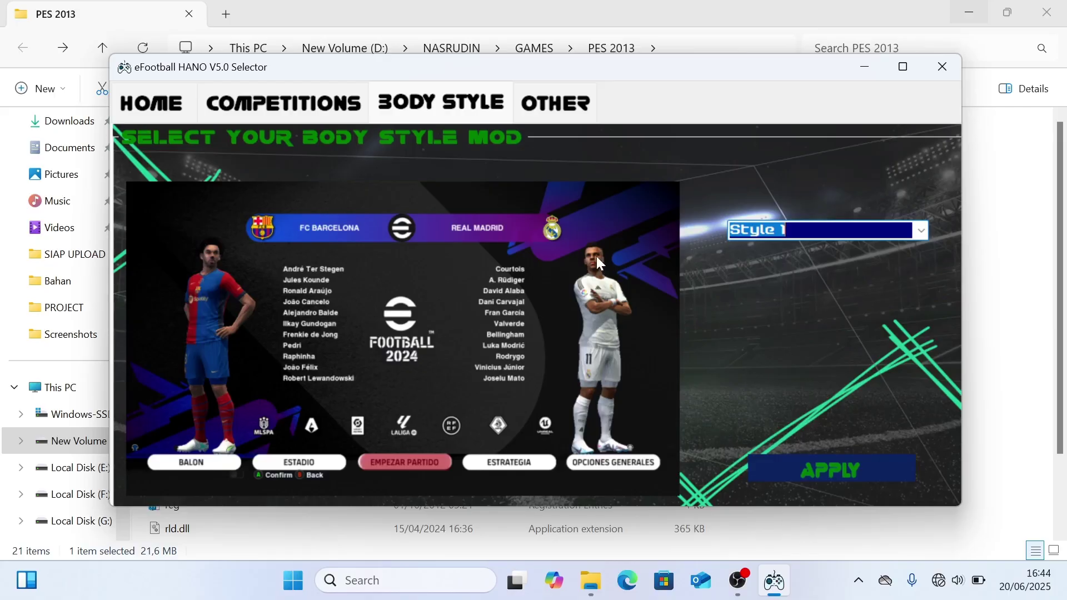
- Check the available other mods, and apply the selected FC 25 competition mod
{"action": "left_click", "coordinate": [533, 118]}
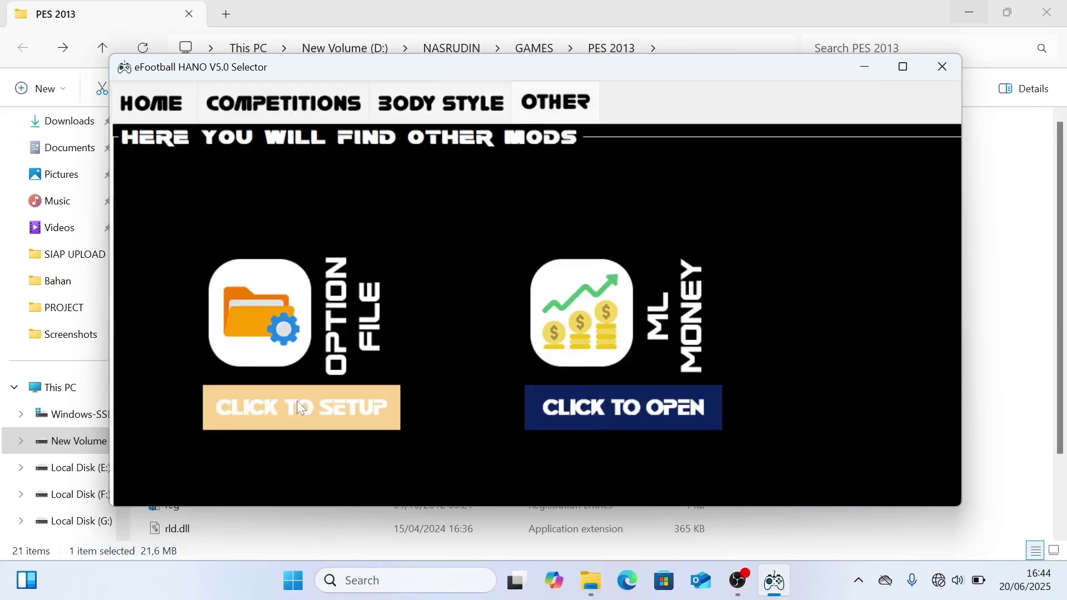
{"action": "left_click", "coordinate": [428, 108]}
{"action": "left_click", "coordinate": [325, 100]}
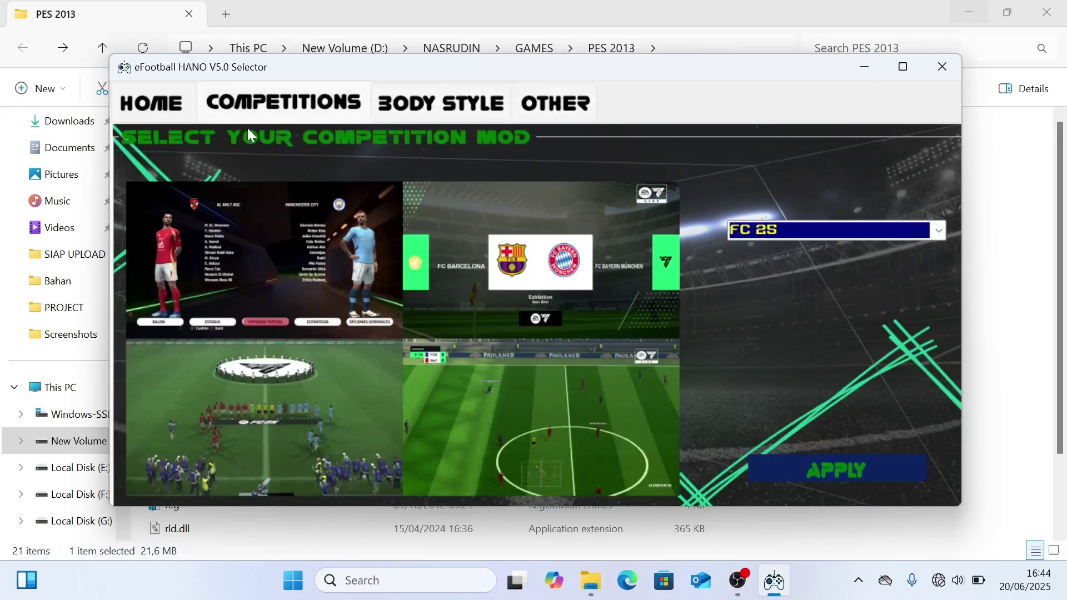
{"action": "left_click", "coordinate": [880, 474]}
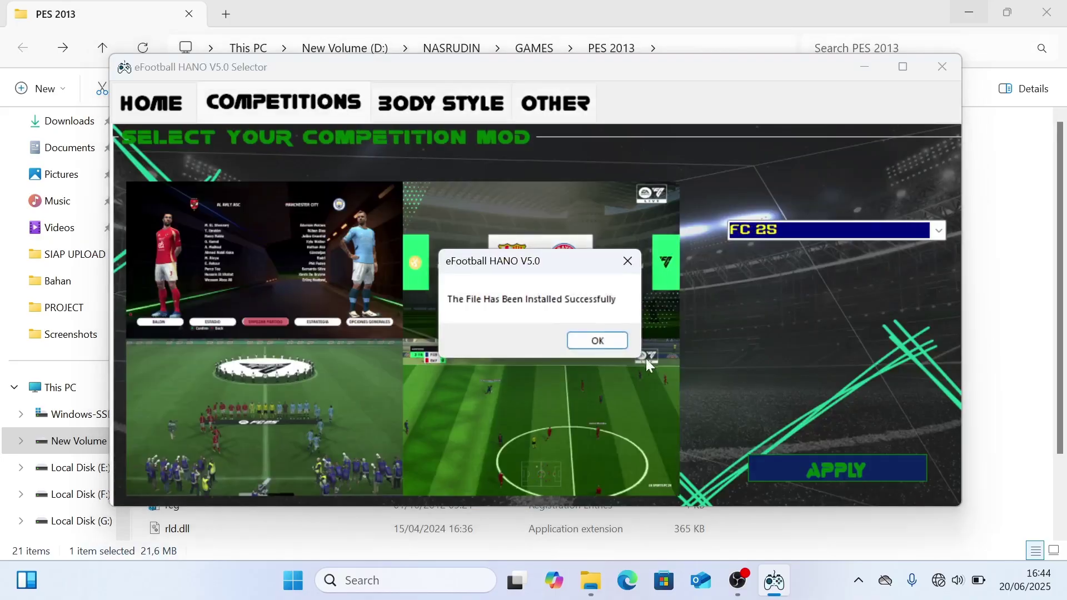
{"action": "left_click", "coordinate": [611, 336]}
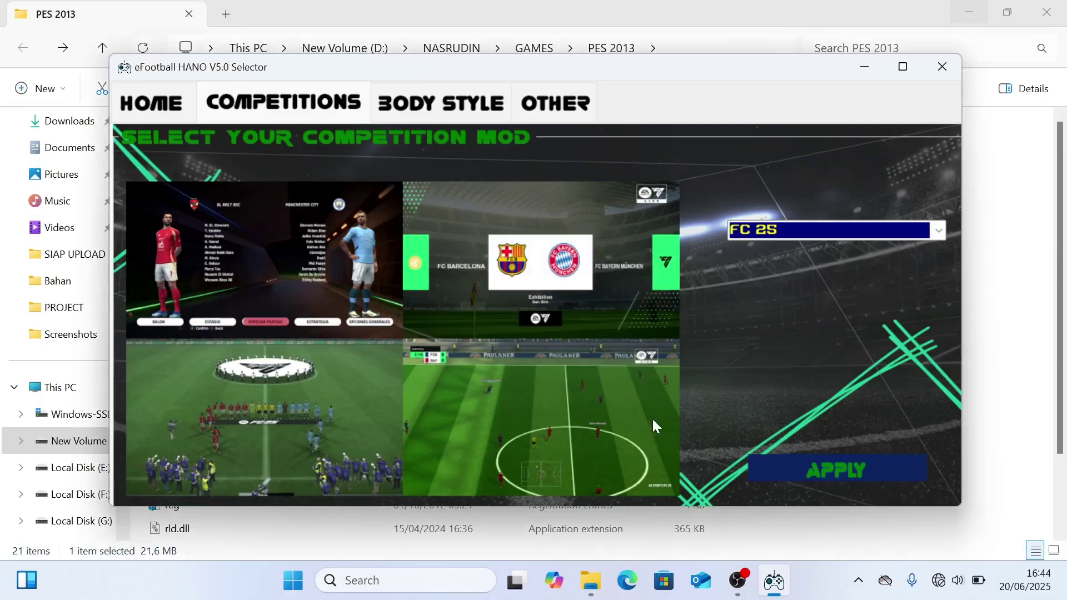
- Apply the Style 1 body style mod and dismiss the installation message
{"action": "left_click", "coordinate": [425, 116]}
{"action": "left_click", "coordinate": [812, 468]}
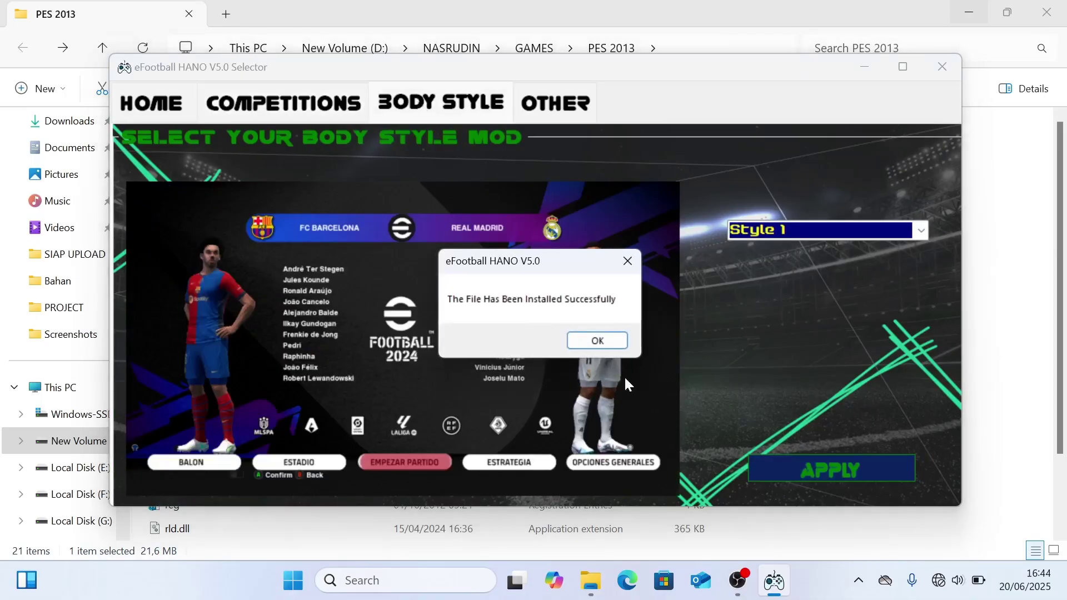
{"action": "left_click", "coordinate": [592, 342]}
{"action": "left_click", "coordinate": [917, 231]}
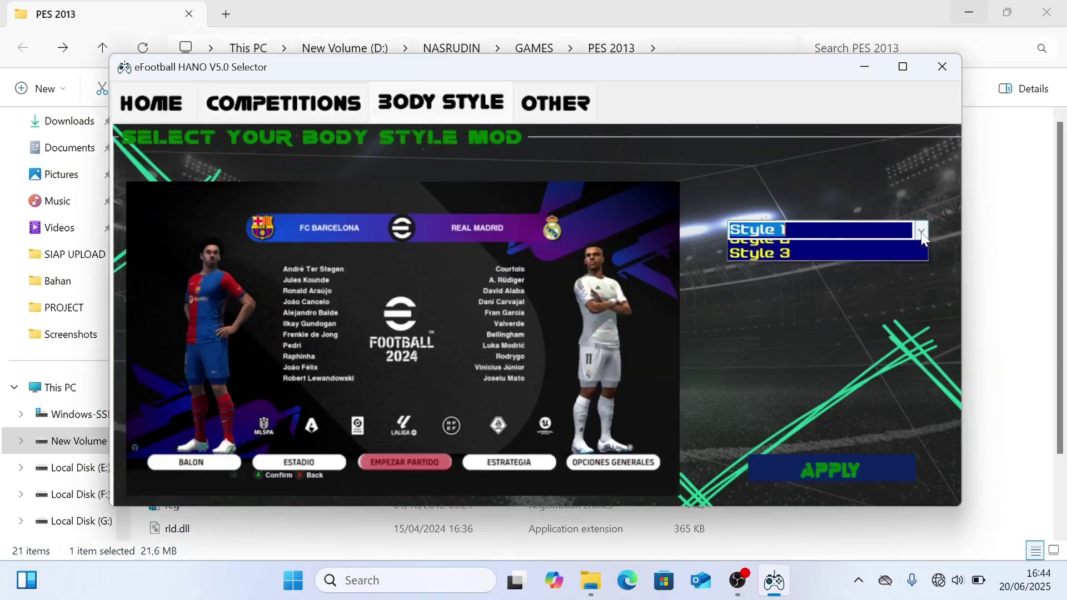
{"action": "left_click", "coordinate": [804, 338]}
- Open the game settings from the selector's home page, review the controller, keyboard and display options, and accept them
{"action": "left_click", "coordinate": [159, 115]}
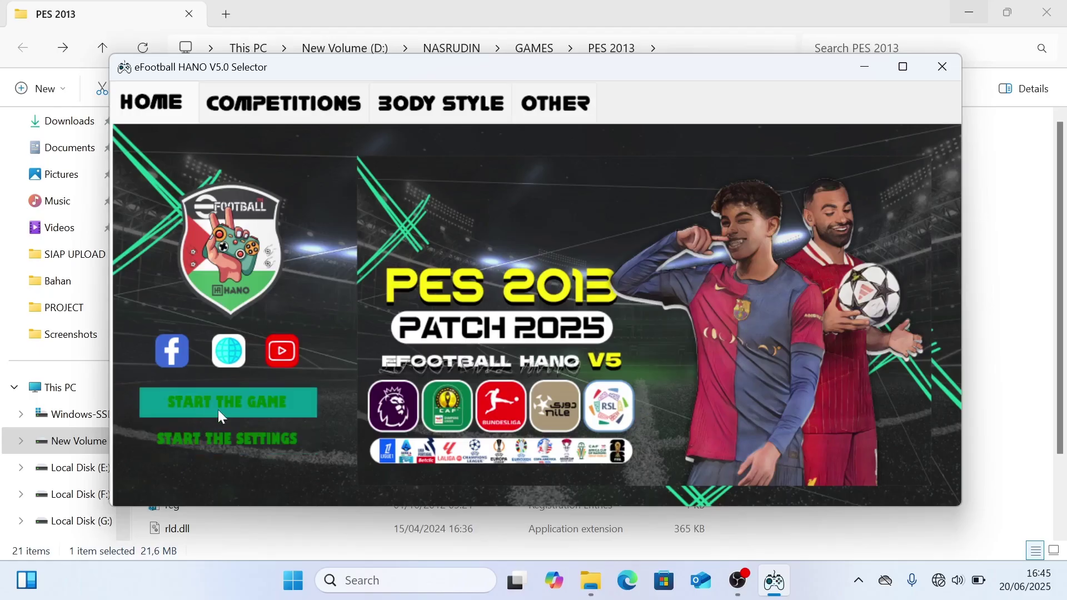
{"action": "left_click", "coordinate": [241, 439]}
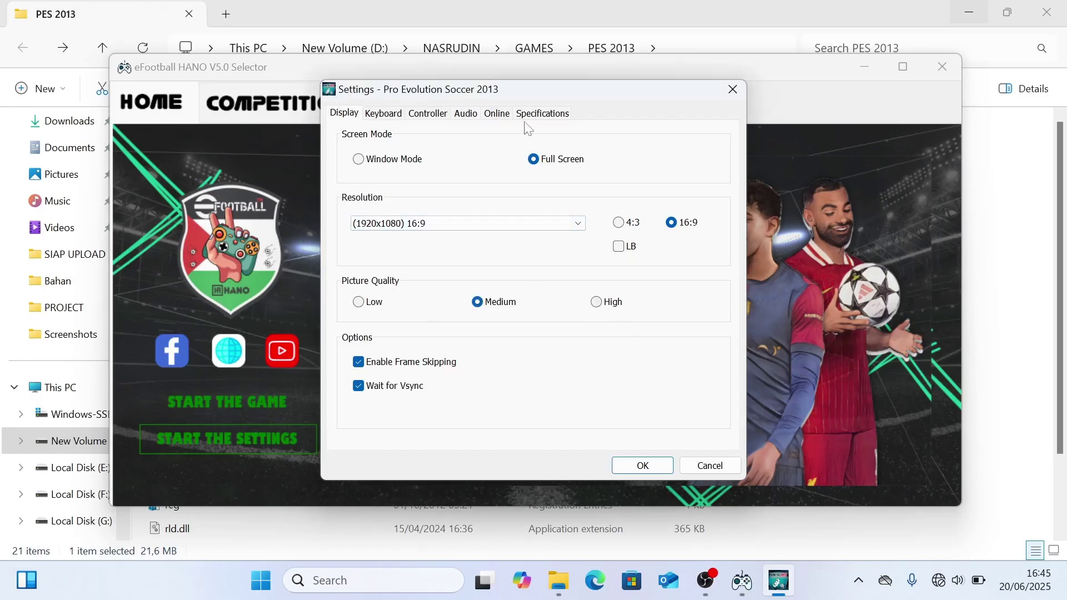
{"action": "left_click", "coordinate": [433, 114]}
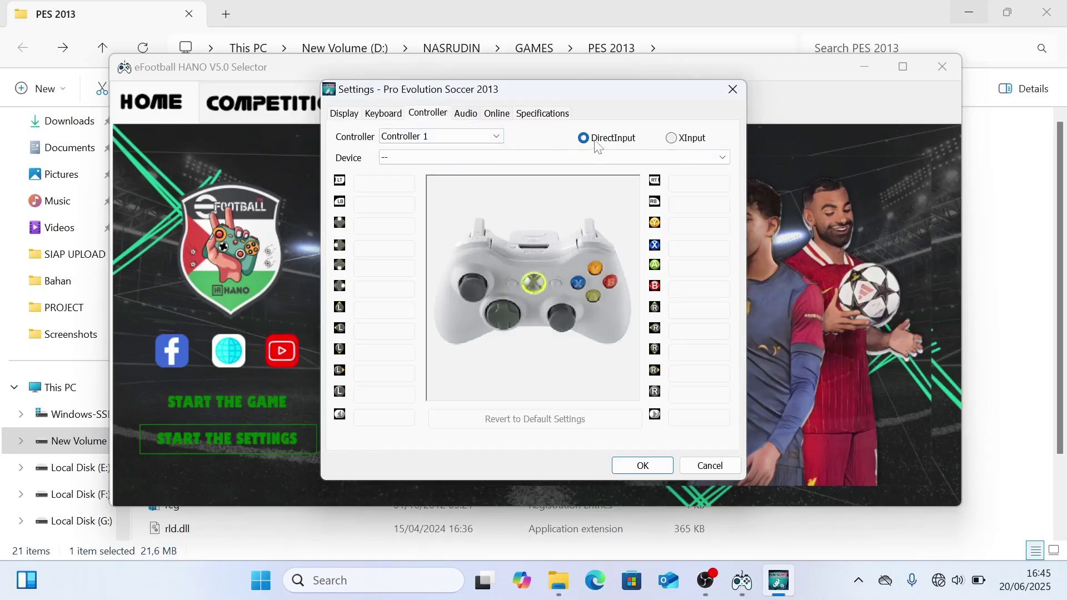
{"action": "left_click", "coordinate": [591, 156]}
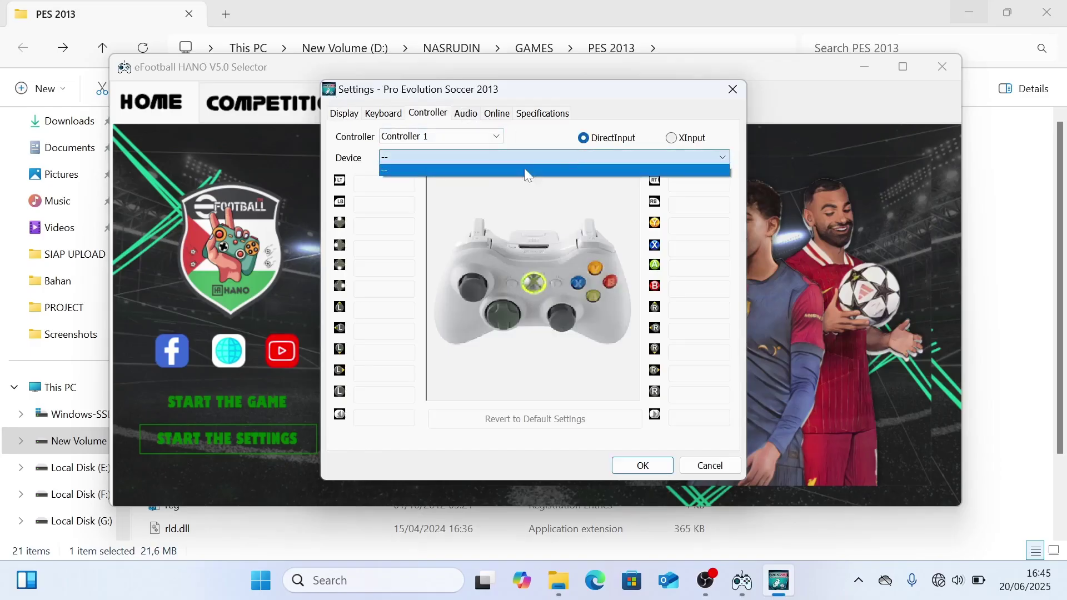
{"action": "left_click", "coordinate": [561, 162]}
{"action": "left_click", "coordinate": [383, 113]}
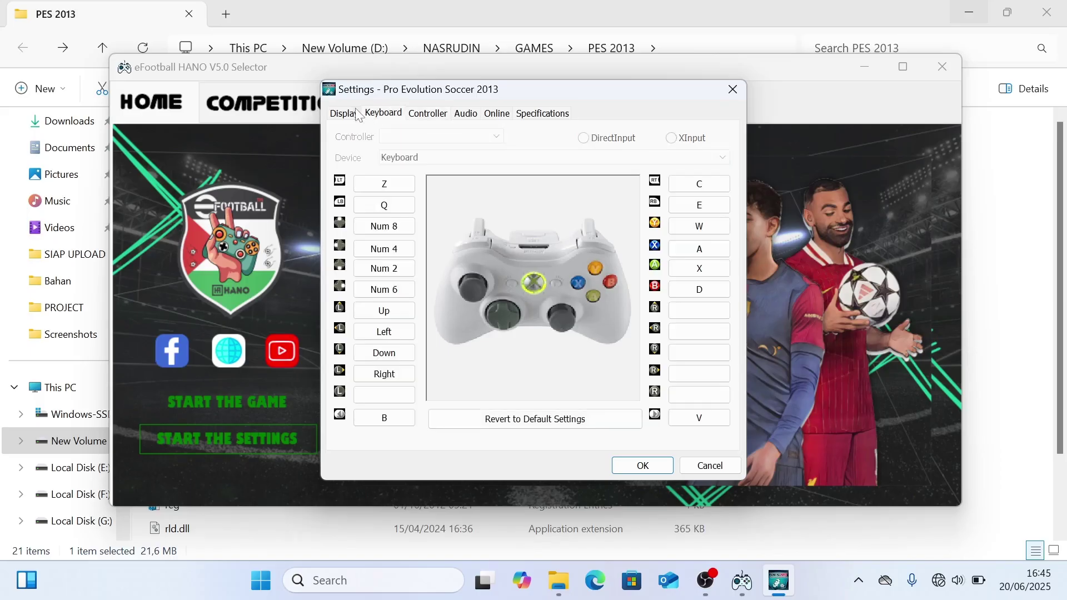
{"action": "left_click", "coordinate": [356, 114]}
{"action": "left_click", "coordinate": [652, 470]}
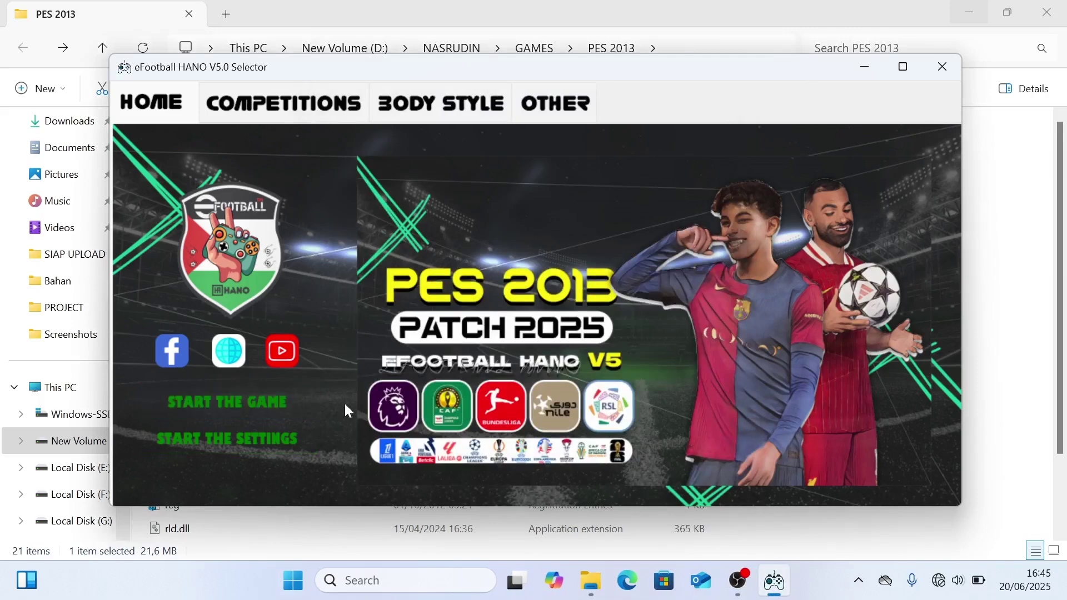
- Close the PES 2013 folder window and start the game from the selector's home page
{"action": "left_click", "coordinate": [1046, 13]}
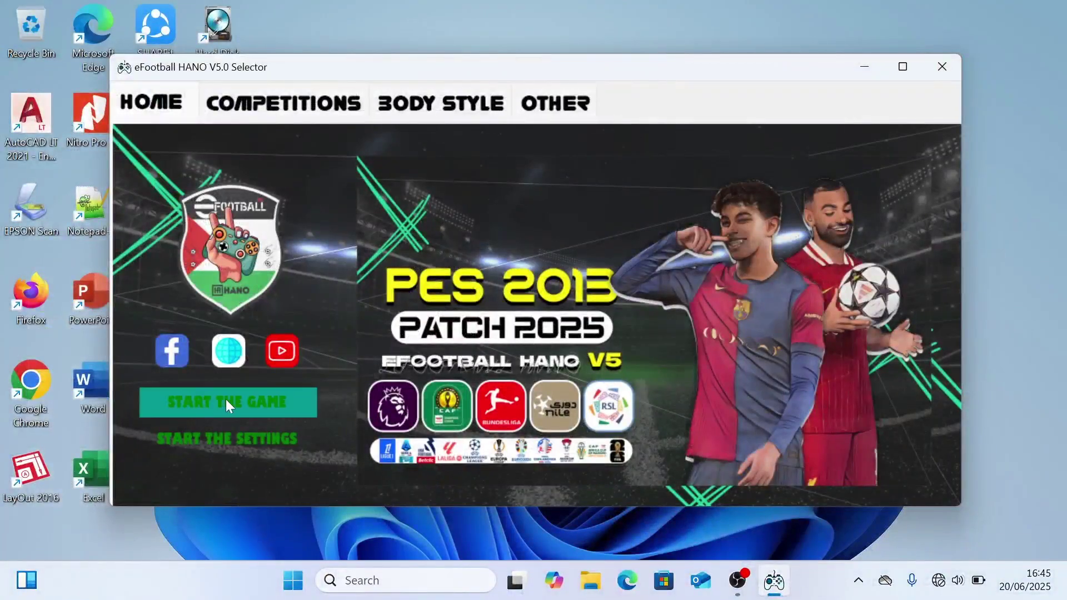
{"action": "left_click_drag", "start_coordinate": [699, 76], "coordinate": [745, 74]}
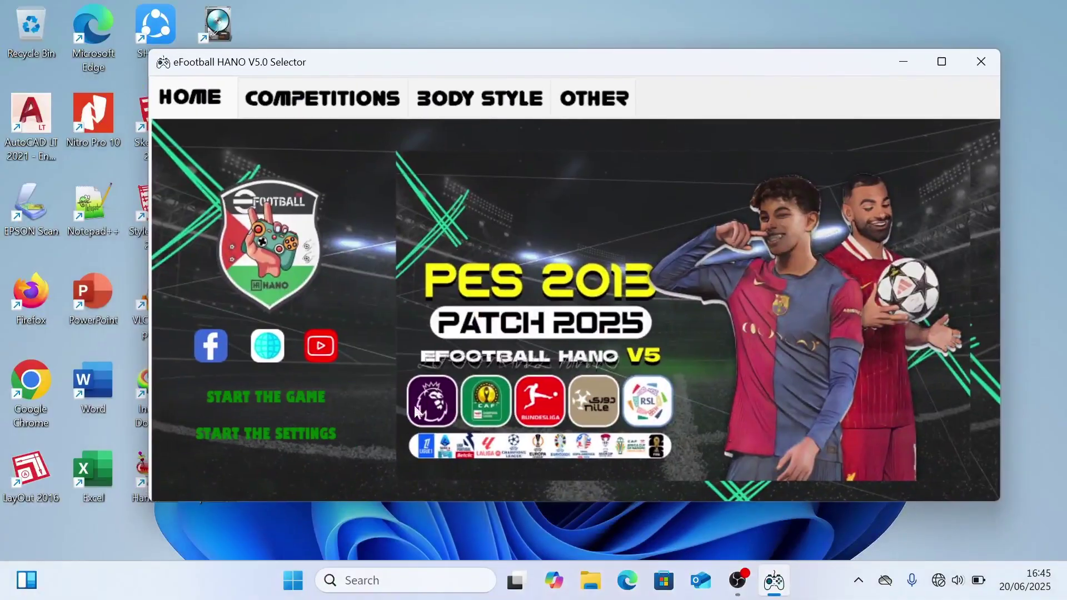
{"action": "left_click", "coordinate": [268, 398]}
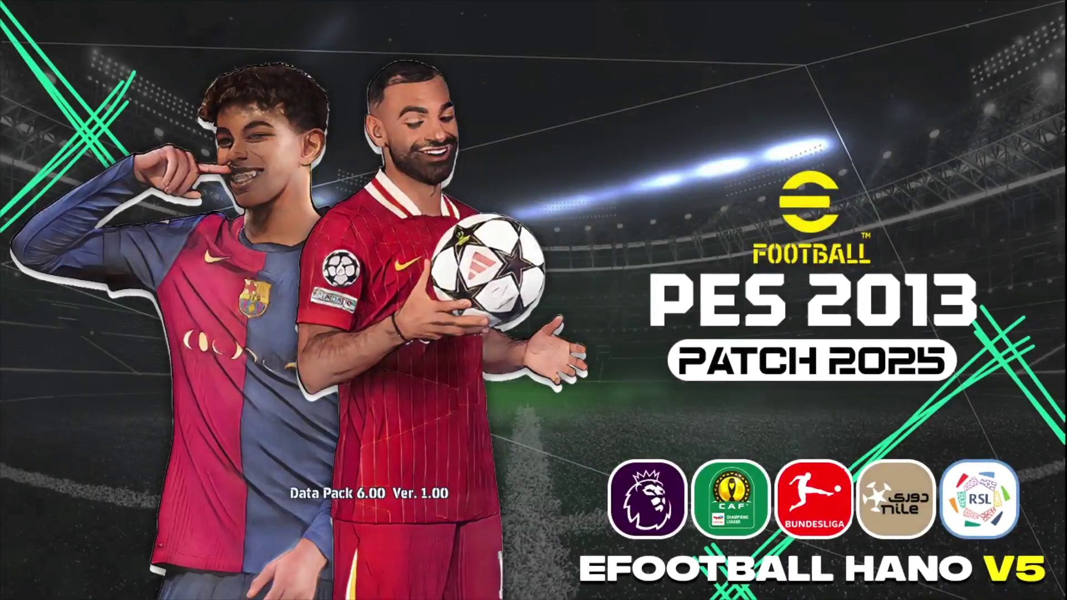
- Continue past the title screen and set the match level to Super Star
{"action": "key", "text": "Return"}
{"action": "key", "text": "Return"}
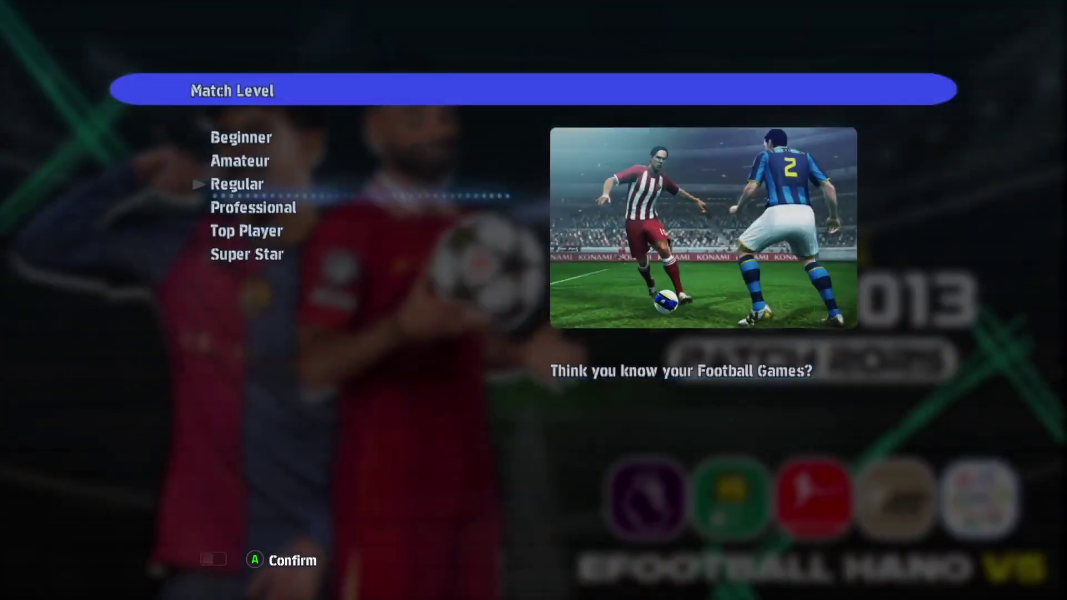
{"action": "key", "text": "Down"}
{"action": "key", "text": "Down"}
{"action": "key", "text": "Down"}
{"action": "key", "text": "Return"}
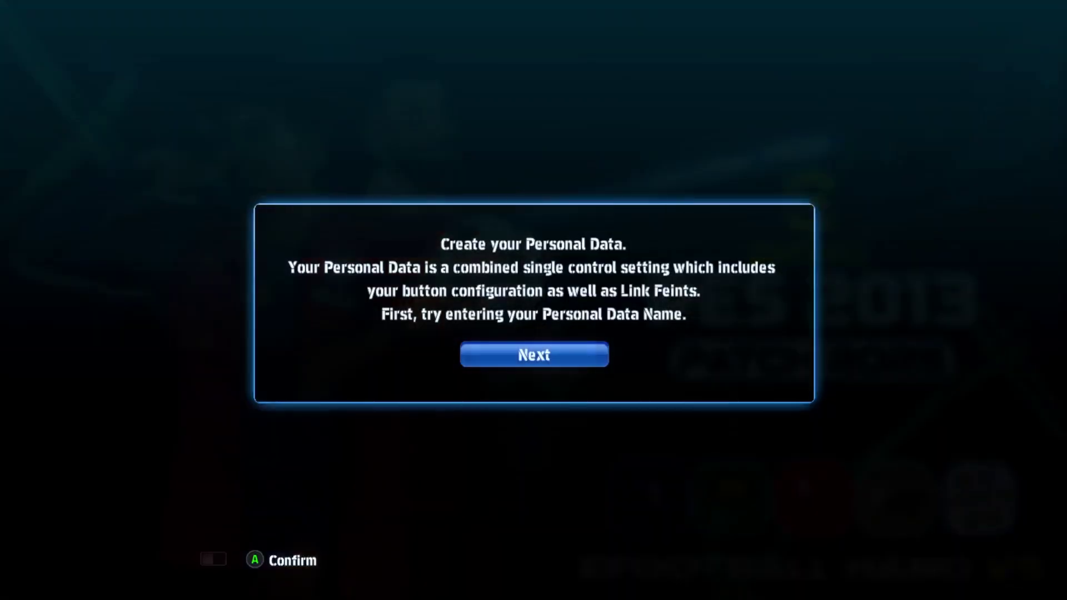
- Create the personal data with the default name, button configuration and support settings, and decline Performance Training
{"action": "key", "text": "Return"}
{"action": "key", "text": "Return"}
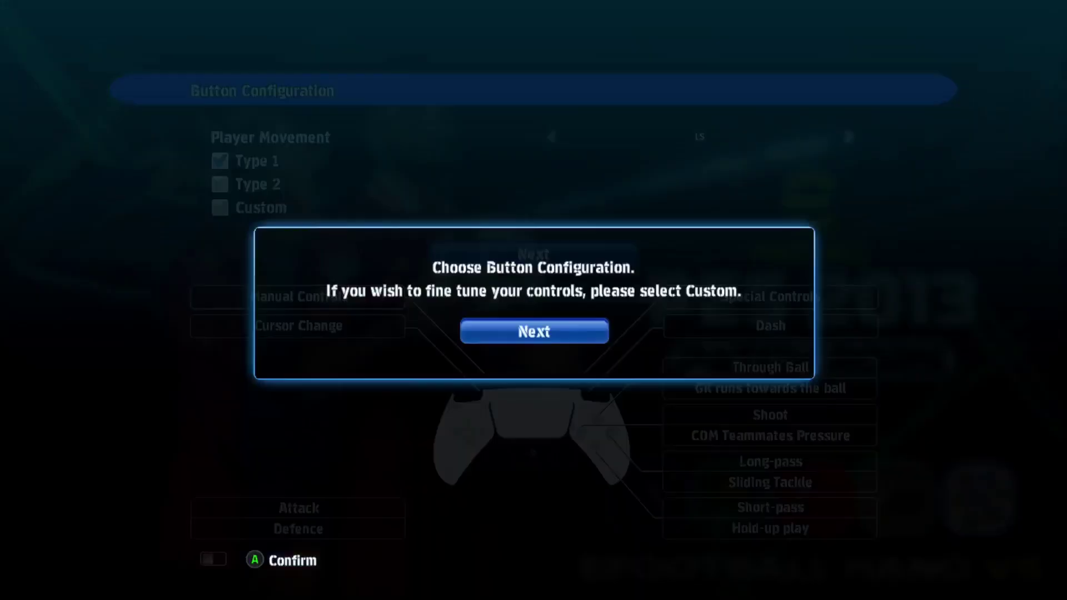
{"action": "key", "text": "Return"}
{"action": "key", "text": "Return"}
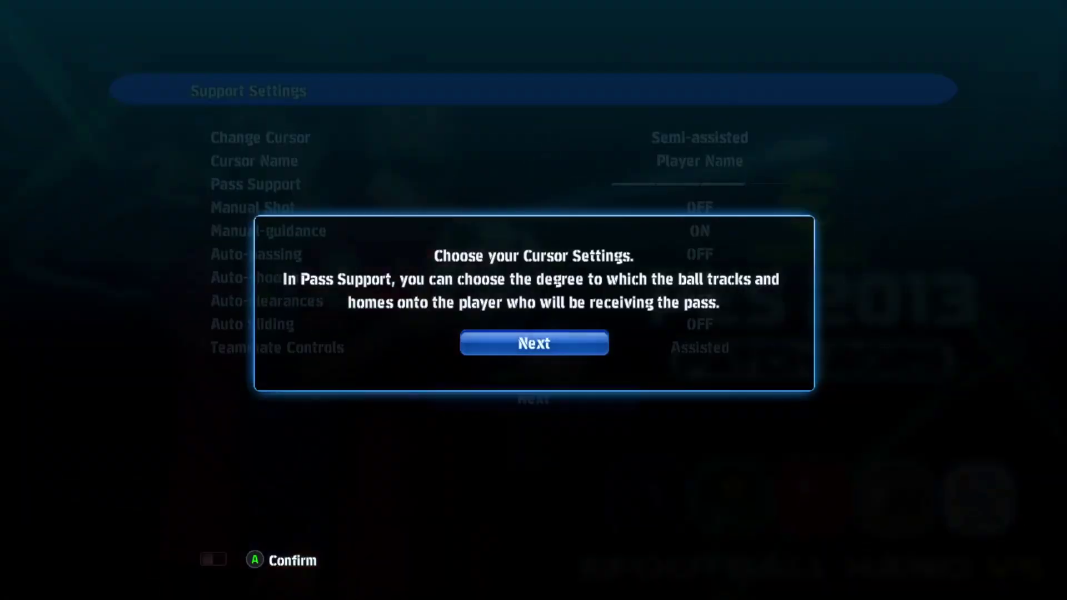
{"action": "key", "text": "Return"}
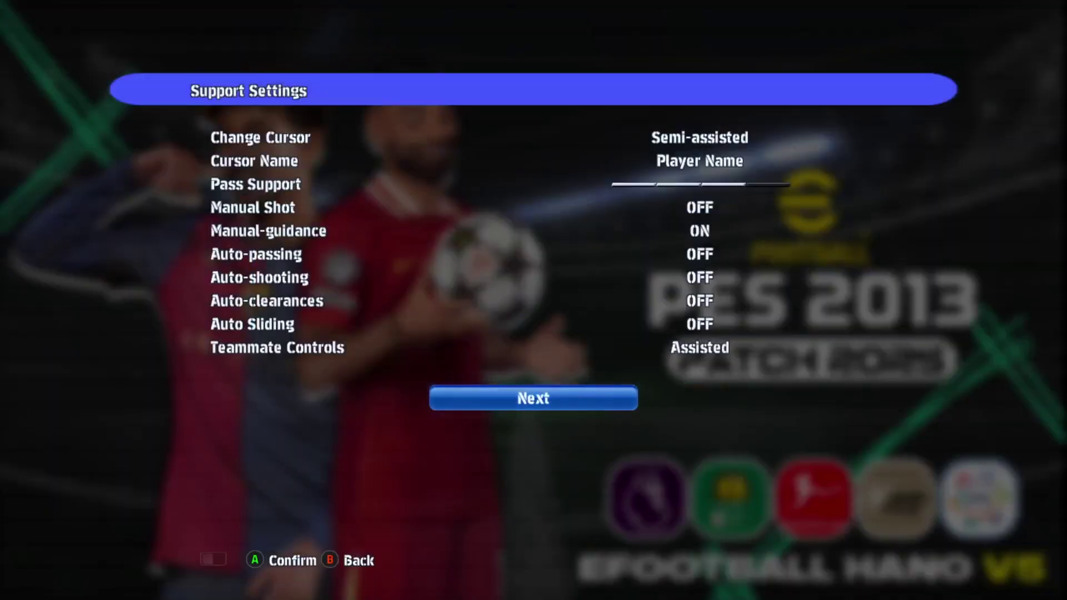
{"action": "key", "text": "Return"}
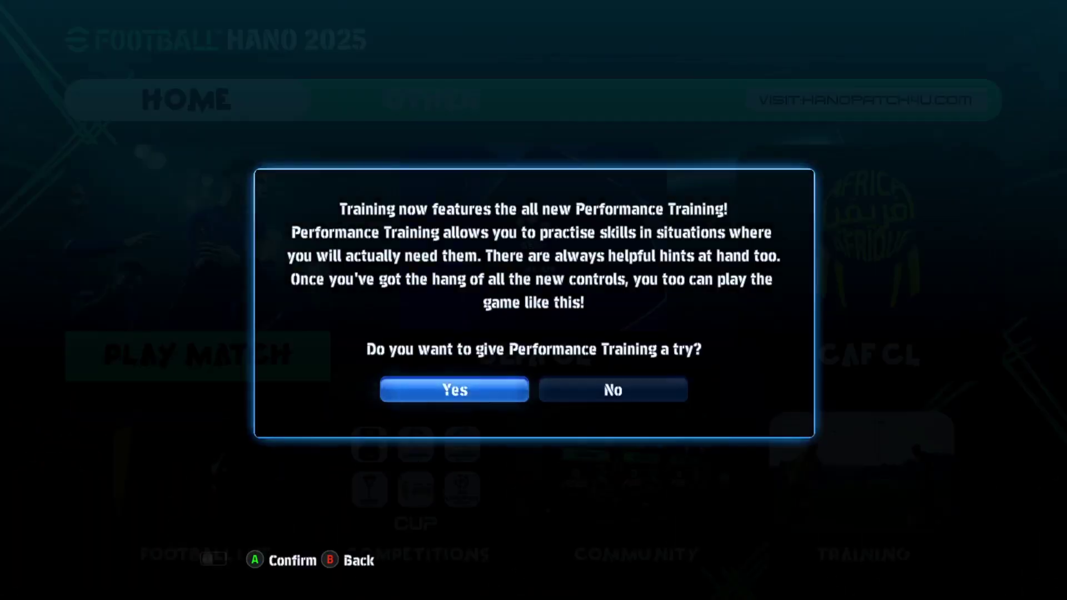
{"action": "key", "text": "Right"}
{"action": "key", "text": "Return"}
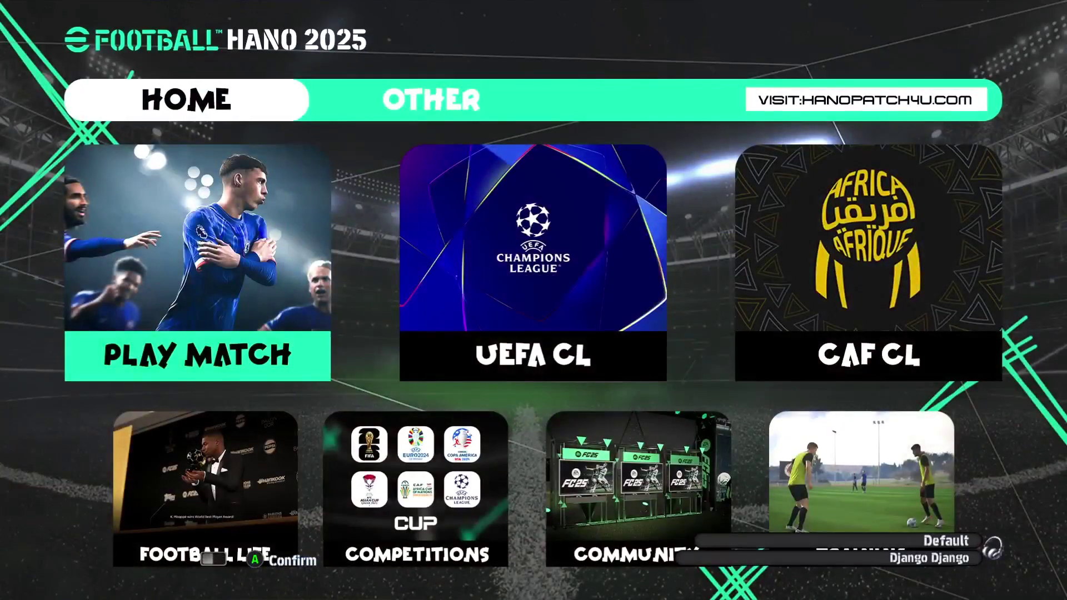
- Look through the modes in the Home and Other sections of the main menu, including the Settings options
{"action": "key", "text": "Right"}
{"action": "key", "text": "Right"}
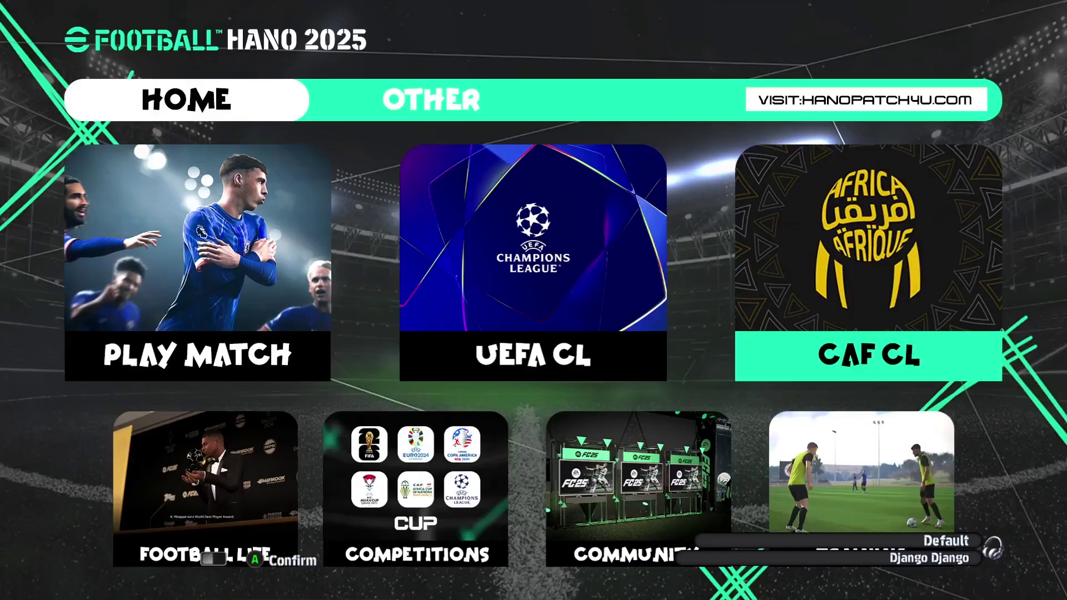
{"action": "key", "text": "Right"}
{"action": "key", "text": "Right"}
{"action": "key", "text": "Right"}
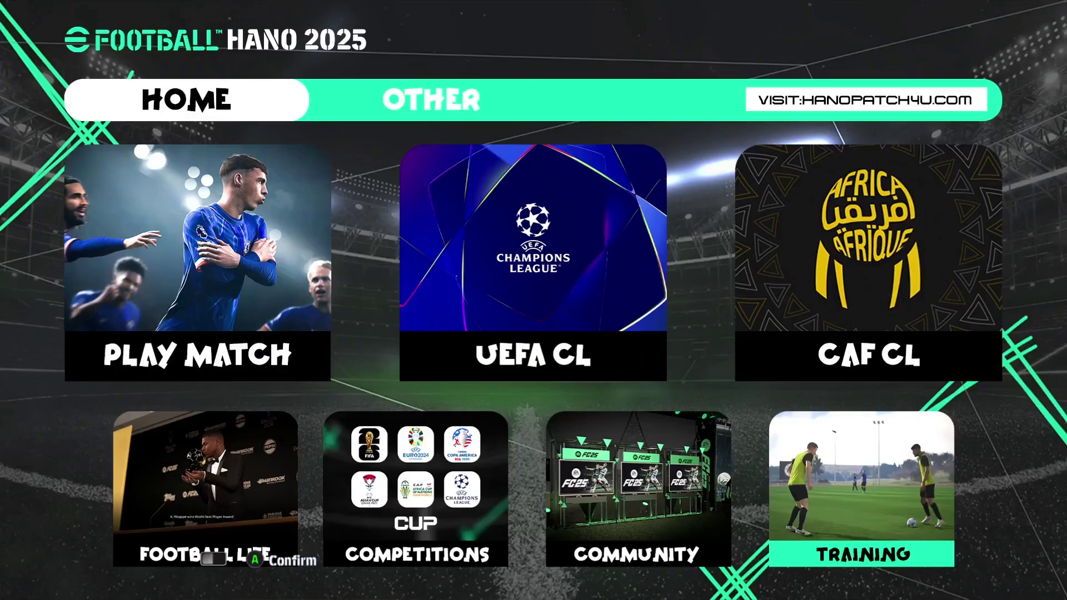
{"action": "key", "text": "Right"}
{"action": "key", "text": "Right"}
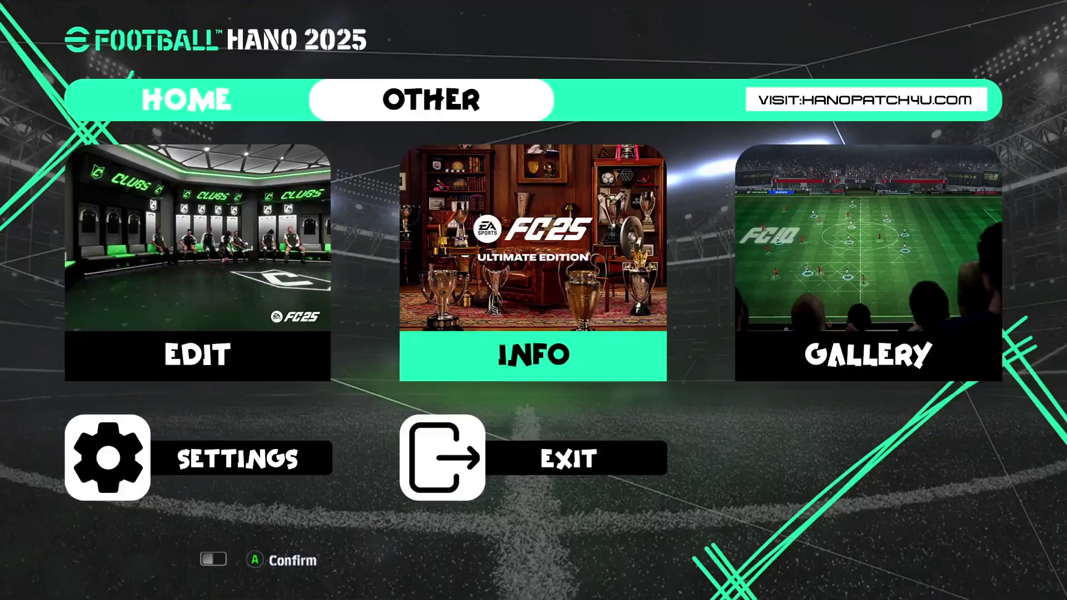
{"action": "key", "text": "Right"}
{"action": "key", "text": "Right"}
{"action": "key", "text": "Right"}
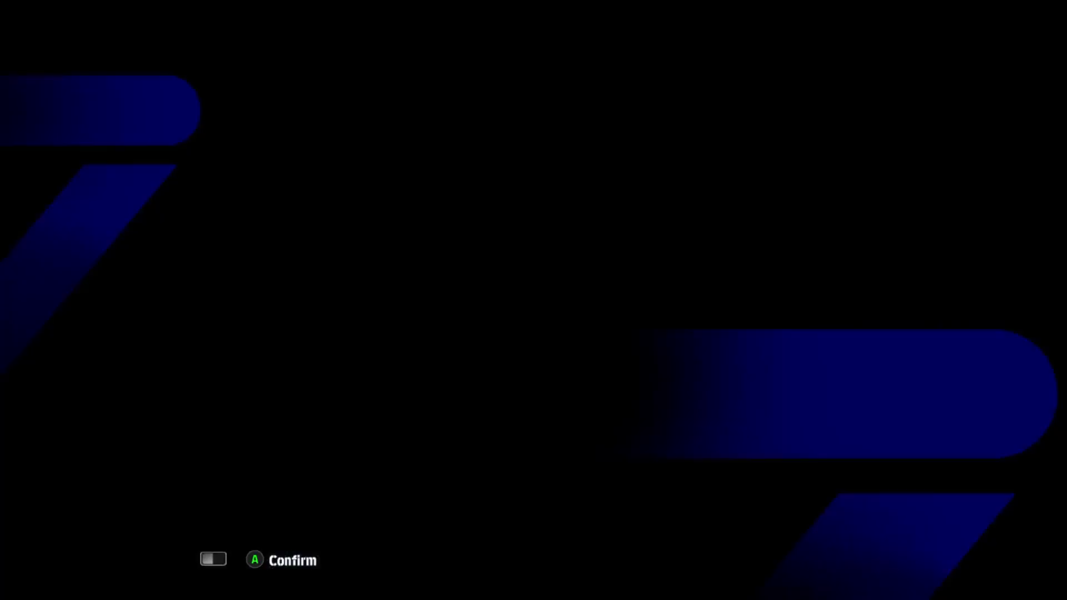
{"action": "key", "text": "Right"}
{"action": "key", "text": "Left"}
{"action": "key", "text": "Left"}
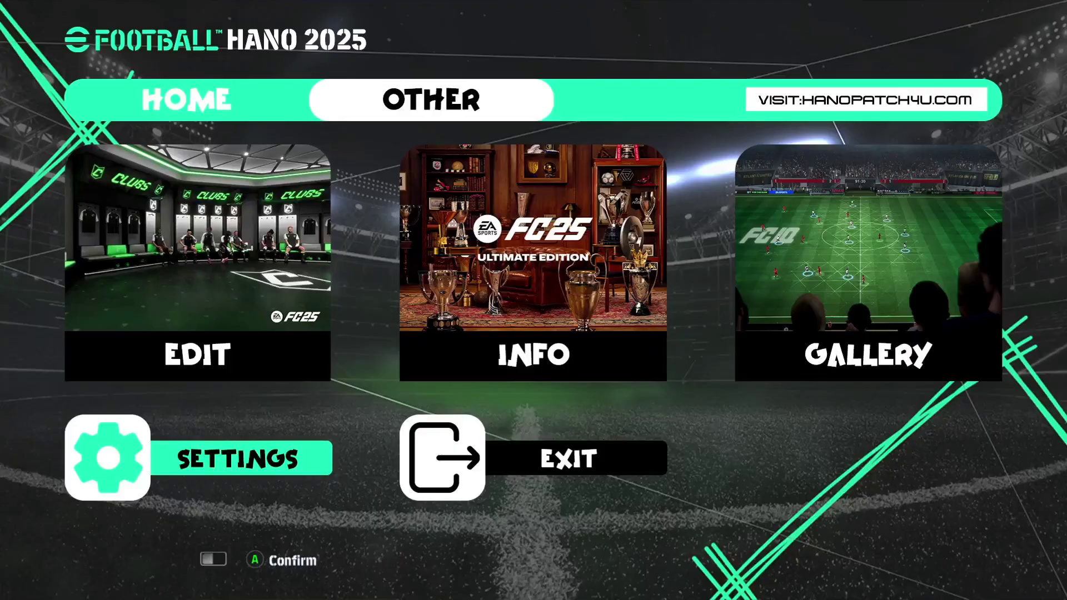
{"action": "key", "text": "Return"}
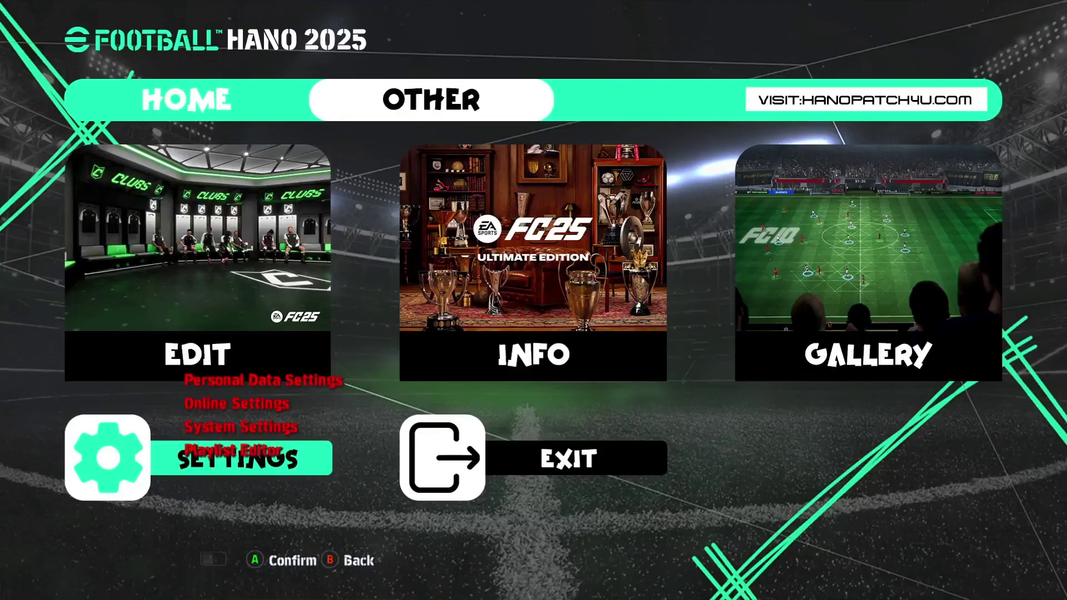
{"action": "key", "text": "Escape"}
- Enter Edit mode and open the team selection for editing players
{"action": "key", "text": "Up"}
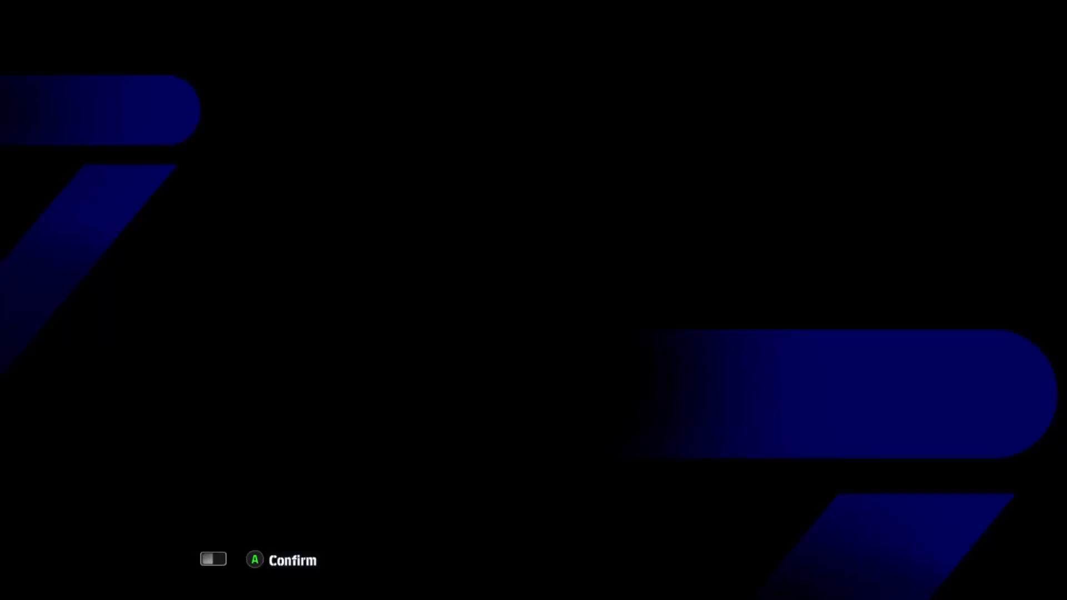
{"action": "key", "text": "Return"}
{"action": "key", "text": "Down"}
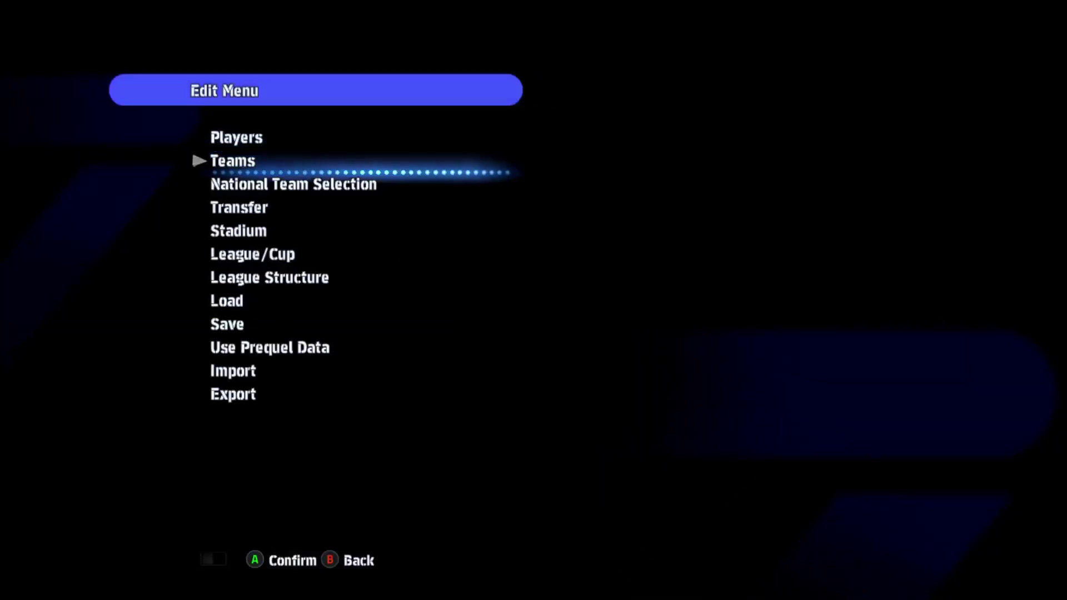
{"action": "key", "text": "Up"}
{"action": "key", "text": "Return"}
{"action": "key", "text": "Down"}
{"action": "key", "text": "Return"}
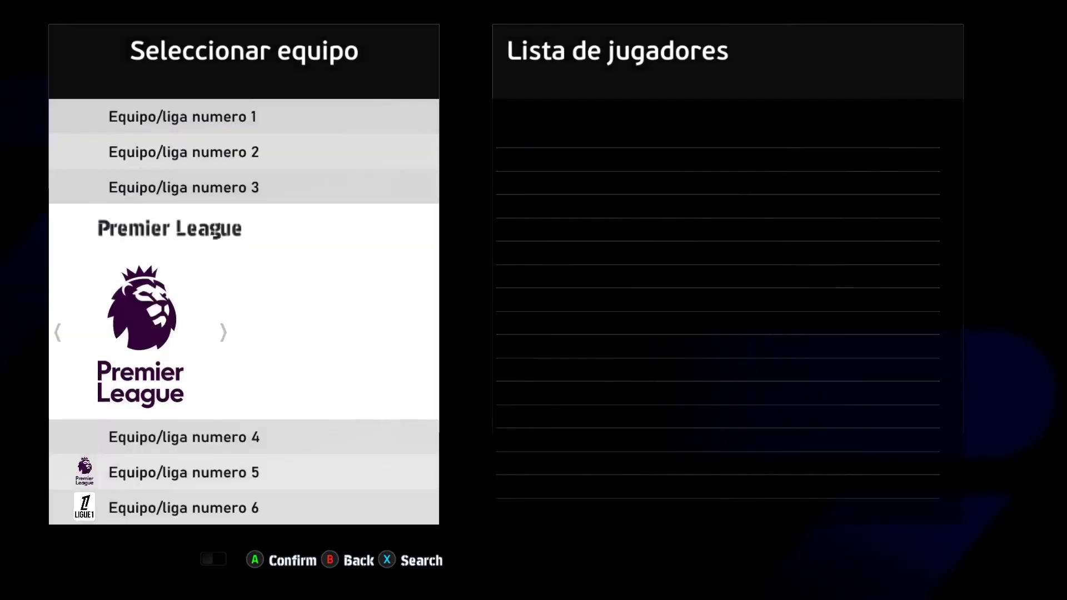
- Browse the full list of leagues and team groups, ending back on the Premier League
{"action": "key", "text": "Right"}
{"action": "key", "text": "Right"}
{"action": "key", "text": "Right"}
{"action": "key", "text": "Right"}
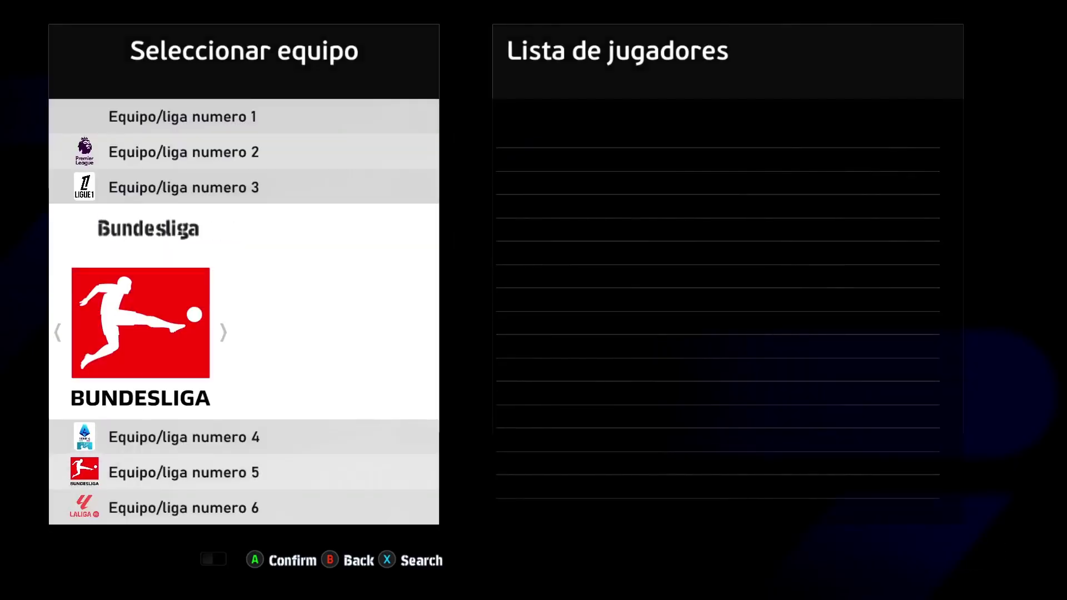
{"action": "key", "text": "Right"}
{"action": "key", "text": "Right"}
{"action": "key", "text": "Right"}
{"action": "key", "text": "Right"}
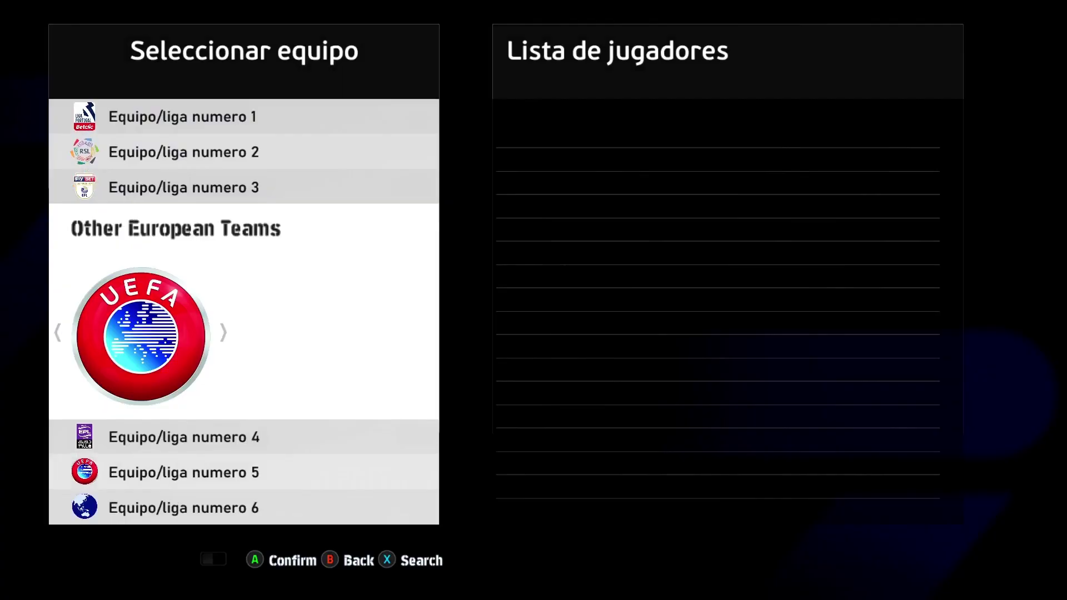
{"action": "key", "text": "Right"}
{"action": "key", "text": "Right"}
{"action": "key", "text": "Right"}
{"action": "key", "text": "Right"}
{"action": "key", "text": "Right"}
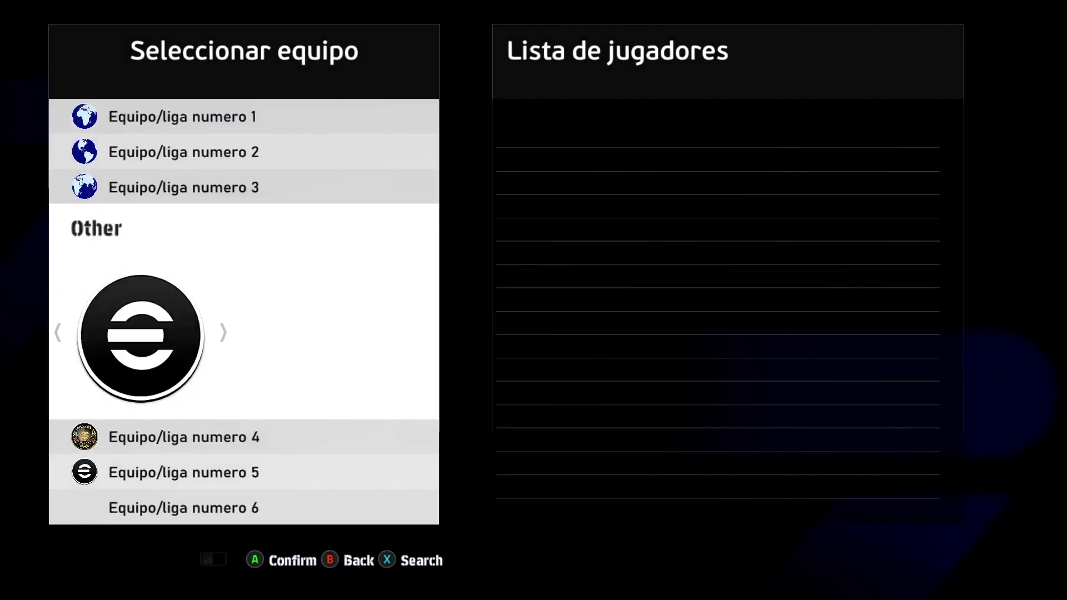
{"action": "key", "text": "Right"}
{"action": "key", "text": "Right"}
{"action": "key", "text": "Right"}
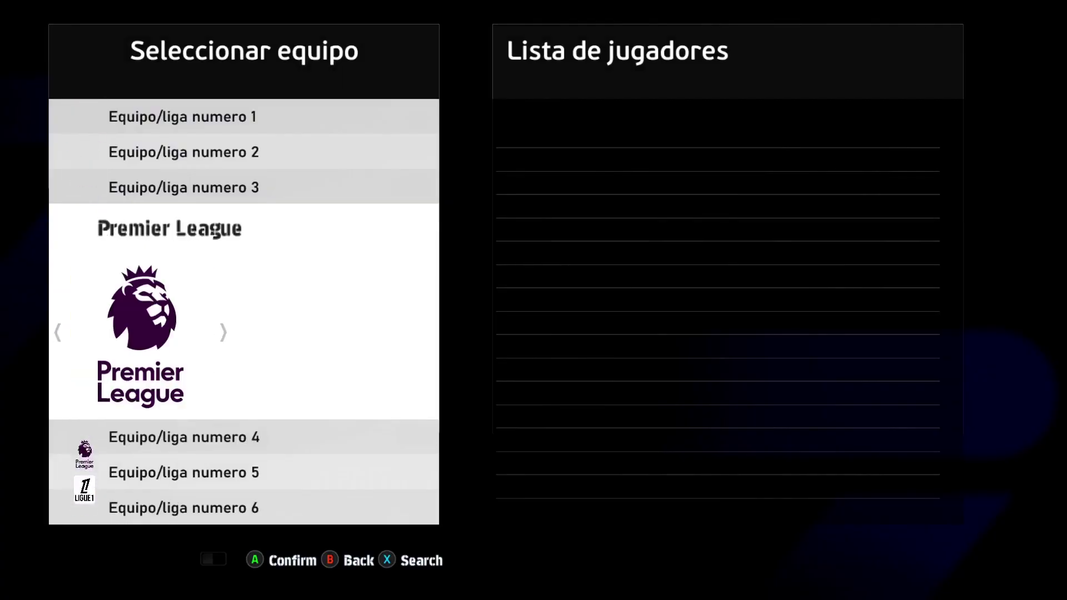
- Select Manchester City in the Premier League and open its player list
{"action": "key", "text": "Return"}
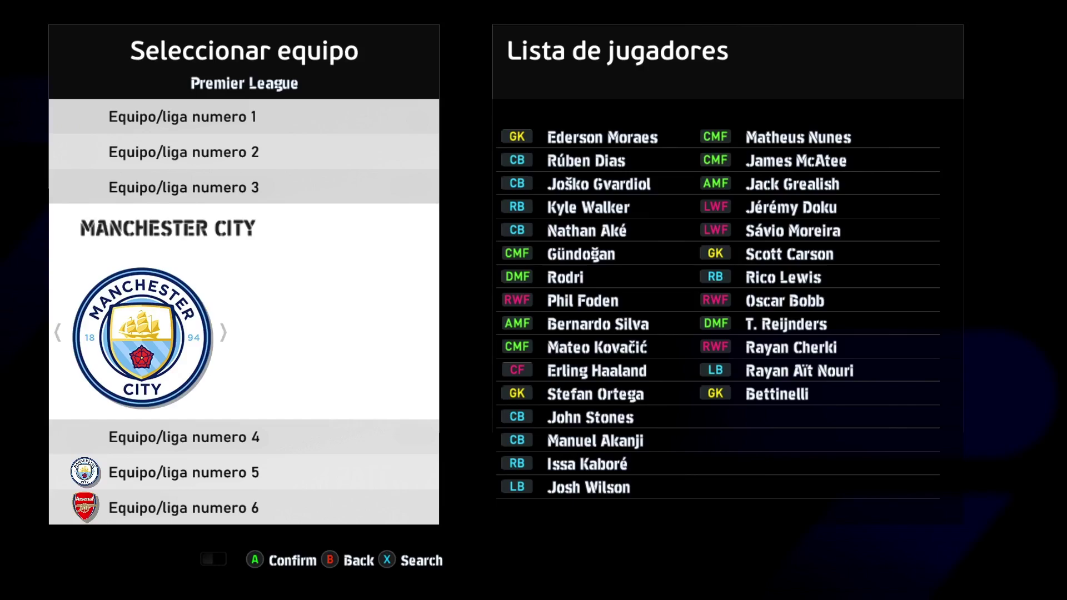
{"action": "key", "text": "Right"}
{"action": "key", "text": "Left"}
{"action": "key", "text": "Return"}
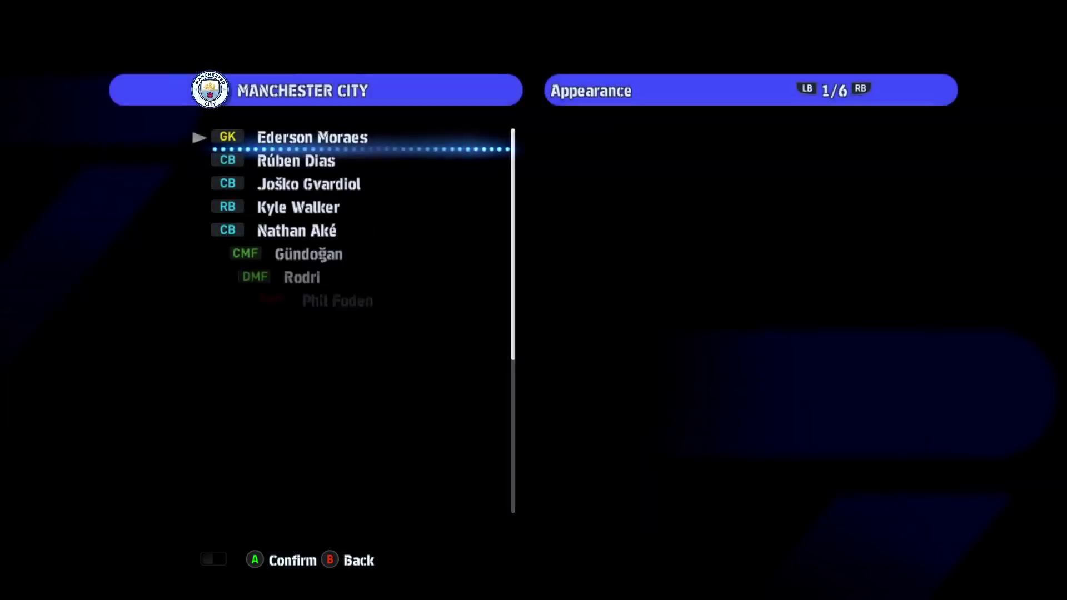
- Go down the Manchester City squad and examine each player's appearance preview
{"action": "key", "text": "Down"}
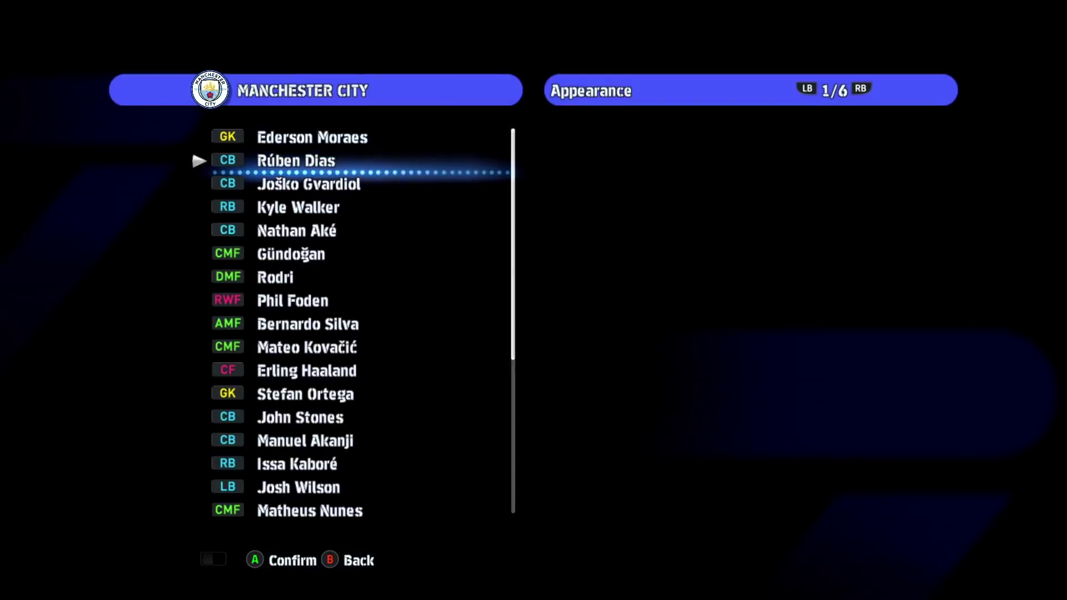
{"action": "key", "text": "Down"}
{"action": "key", "text": "Down"}
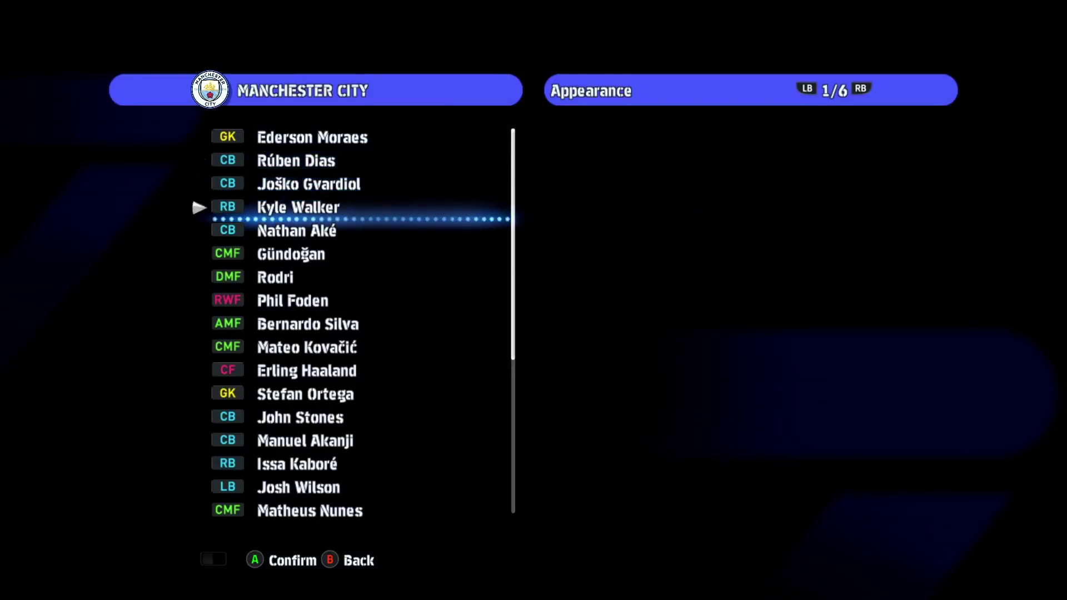
{"action": "key", "text": "Down"}
{"action": "key", "text": "Down"}
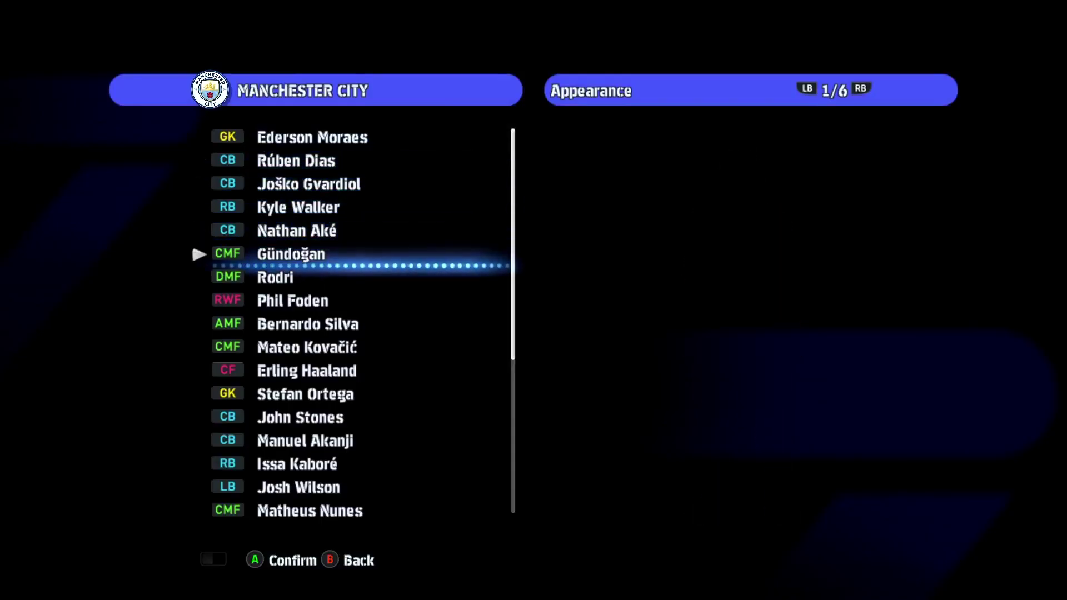
{"action": "key", "text": "Down"}
{"action": "key", "text": "Down"}
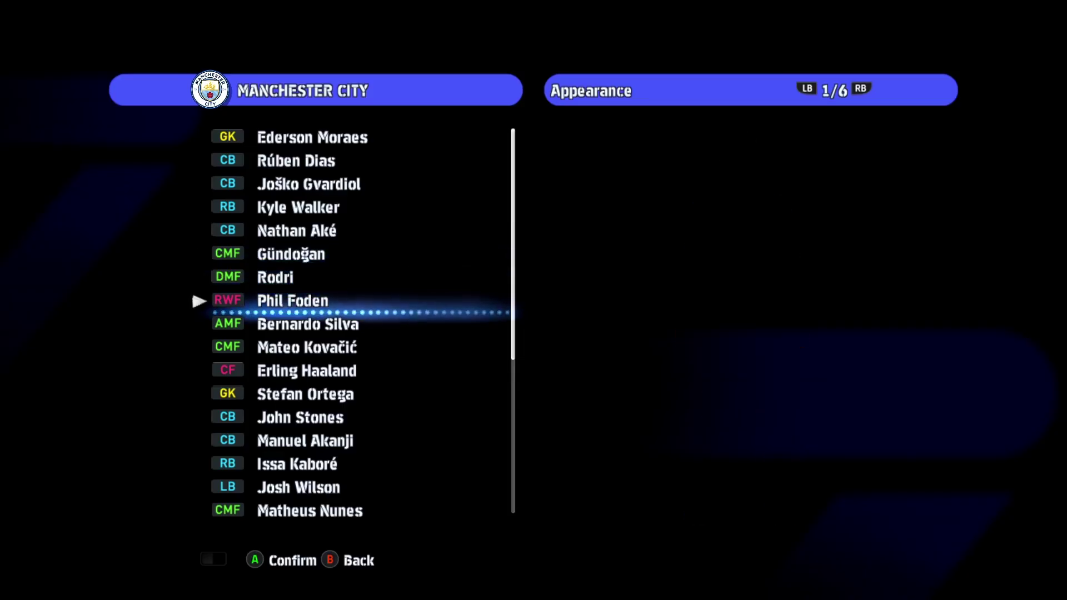
{"action": "key", "text": "Down"}
{"action": "key", "text": "Down"}
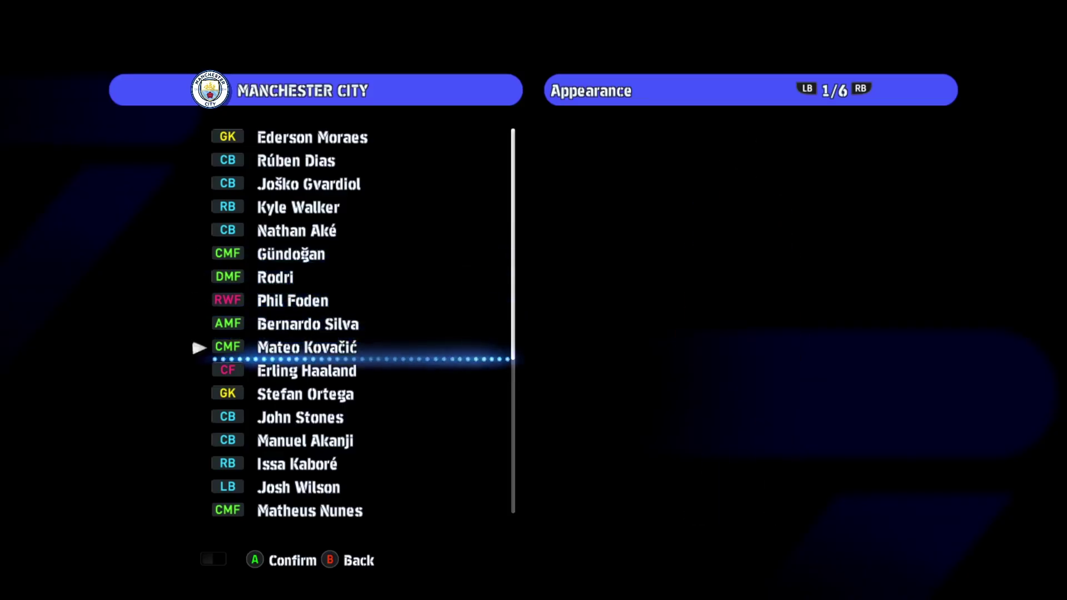
{"action": "key", "text": "Down"}
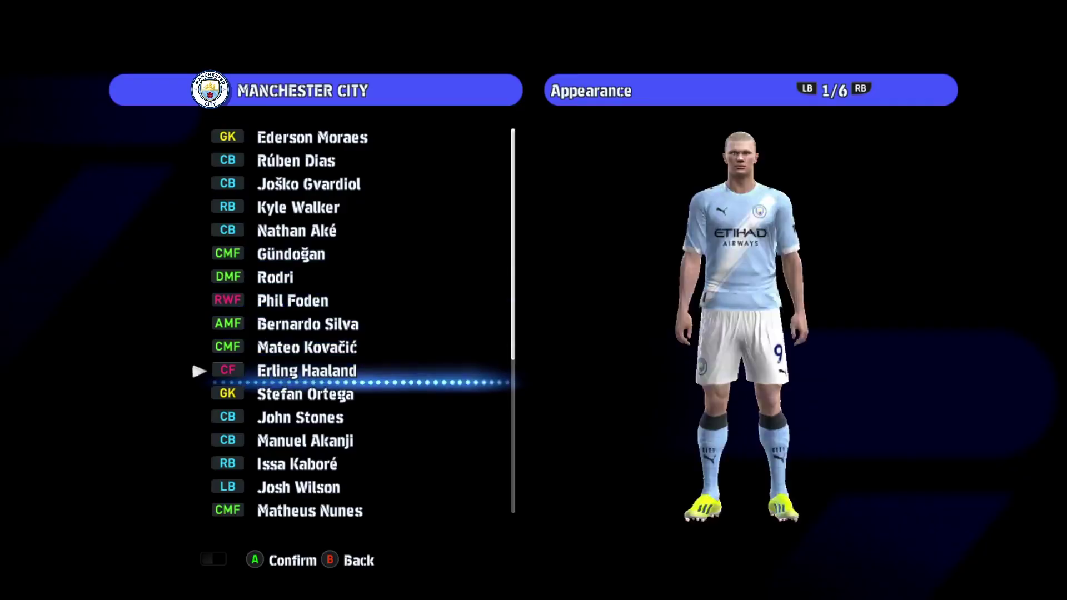
{"action": "key", "text": "Down"}
{"action": "key", "text": "Down"}
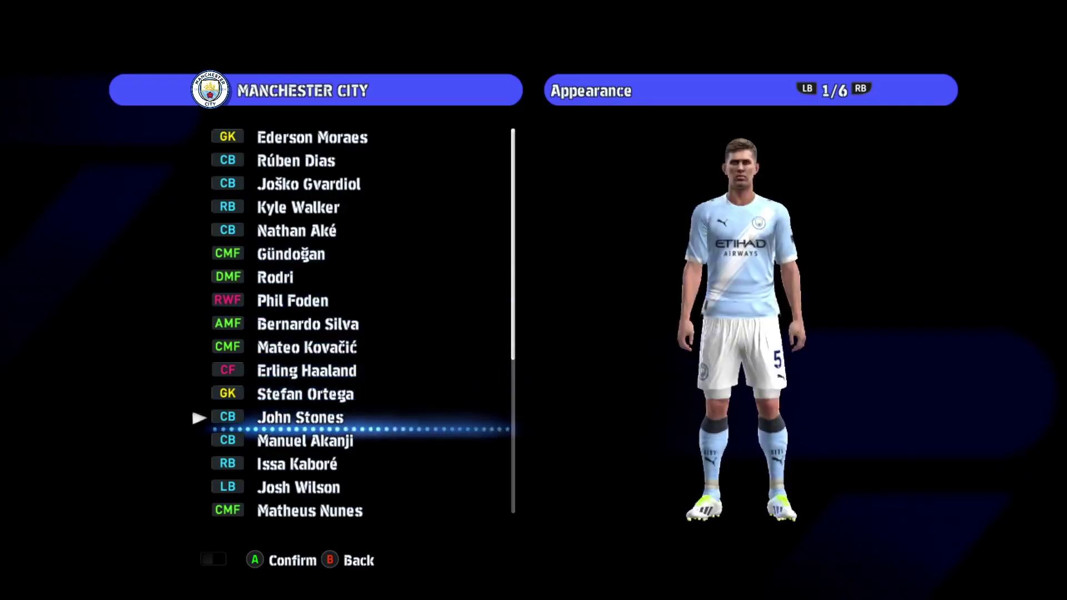
{"action": "key", "text": "Down"}
{"action": "key", "text": "Down"}
{"action": "key", "text": "Down"}
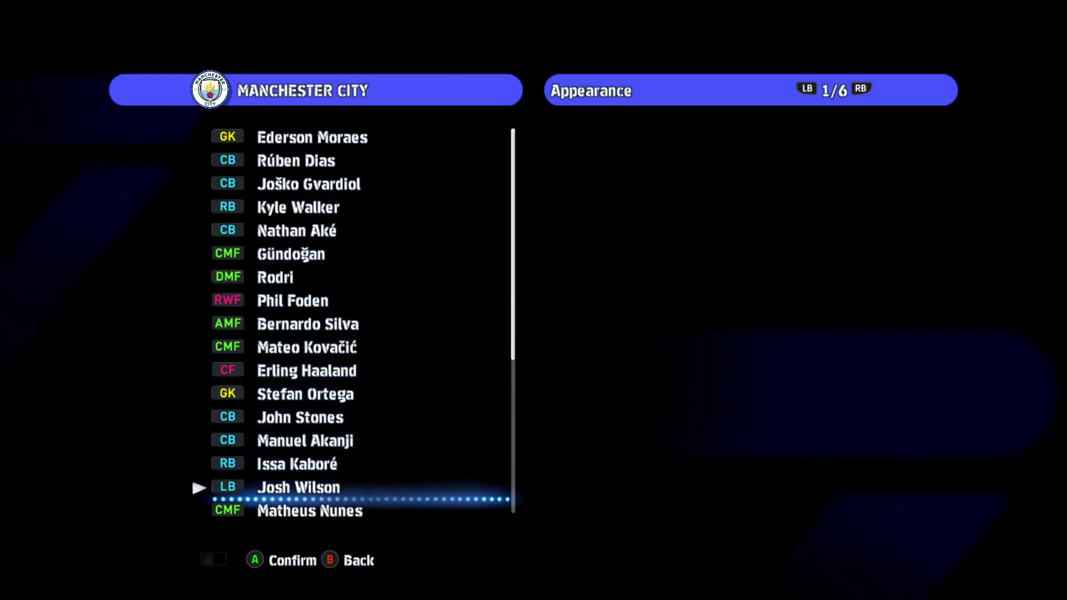
{"action": "key", "text": "Down"}
{"action": "key", "text": "Down"}
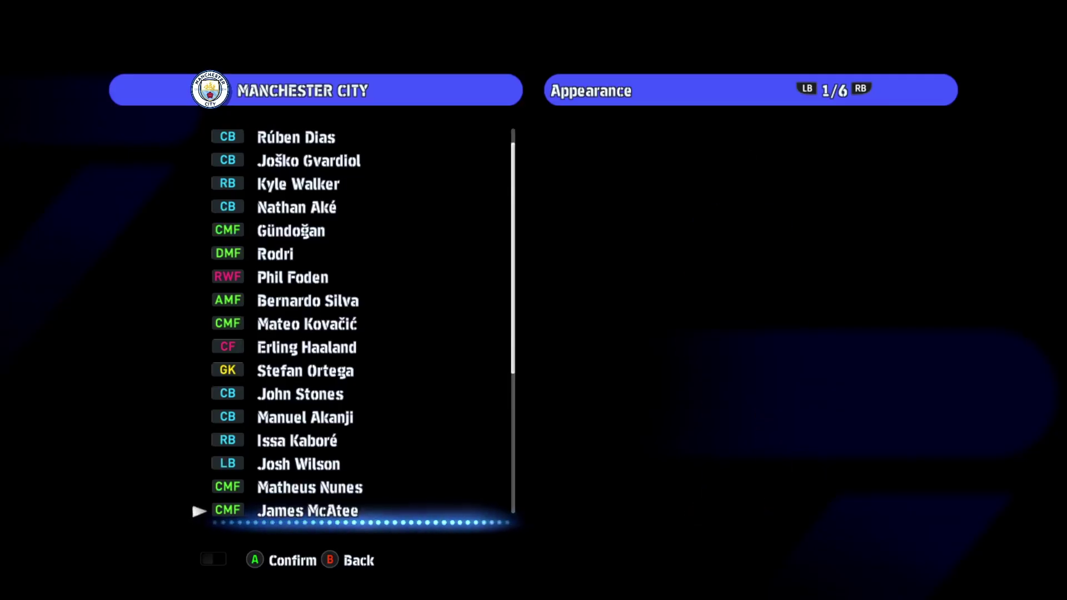
{"action": "key", "text": "Down"}
{"action": "key", "text": "Down"}
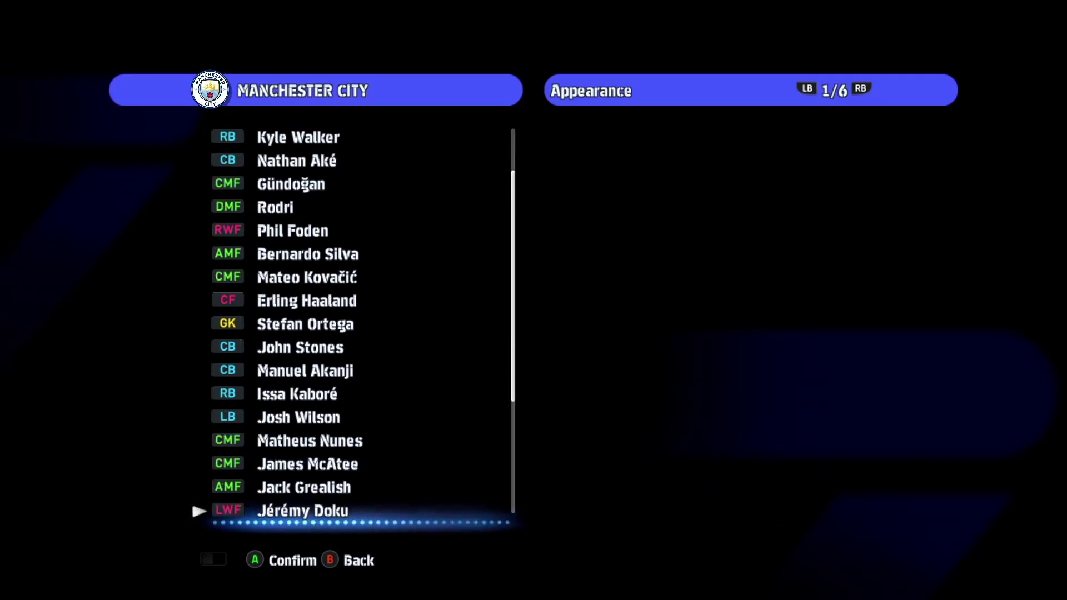